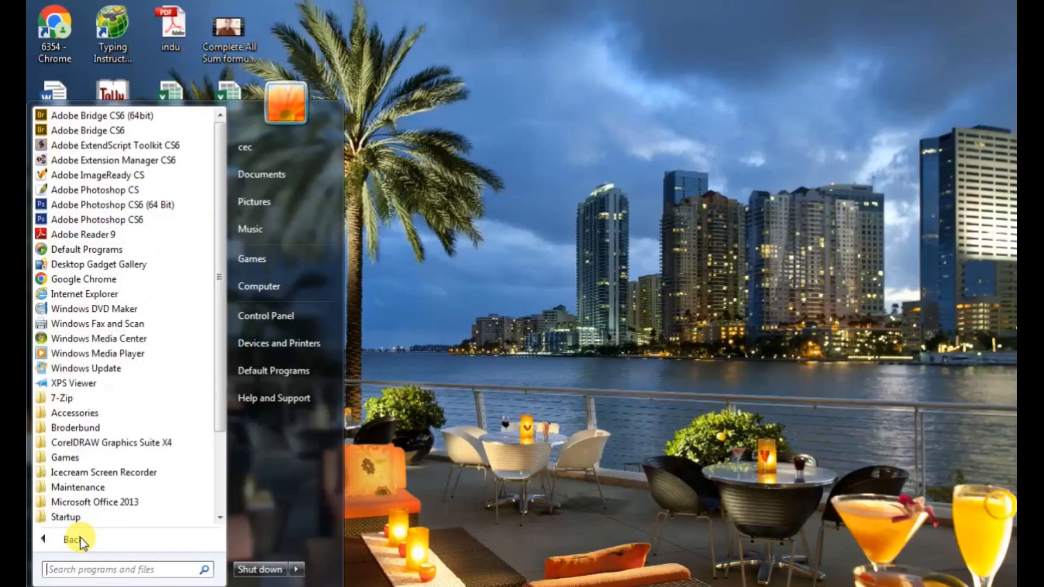
- Launch Excel 2013 and create a blank workbook
left_click(50, 542)
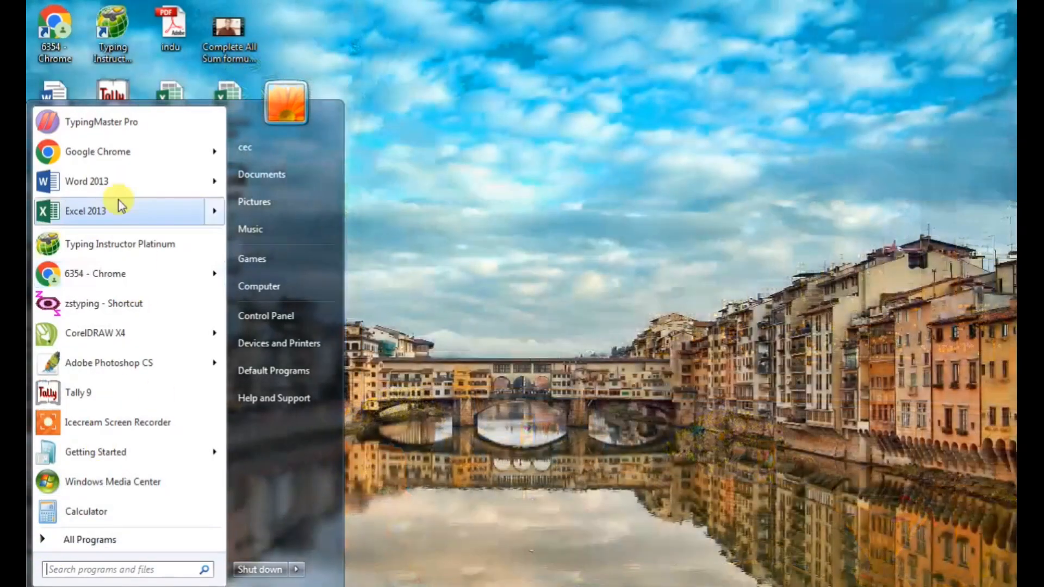
left_click(117, 210)
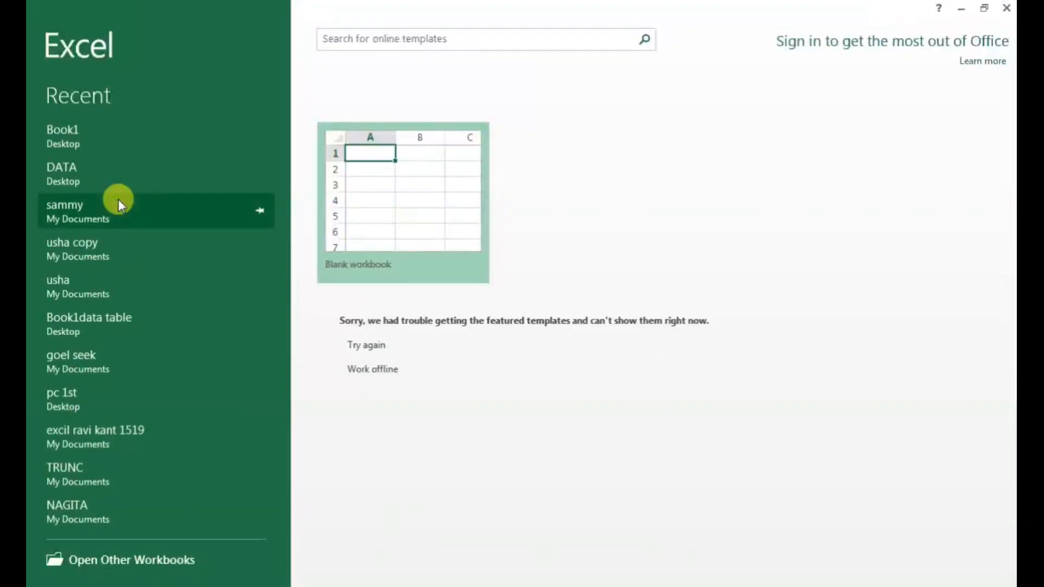
left_click(366, 204)
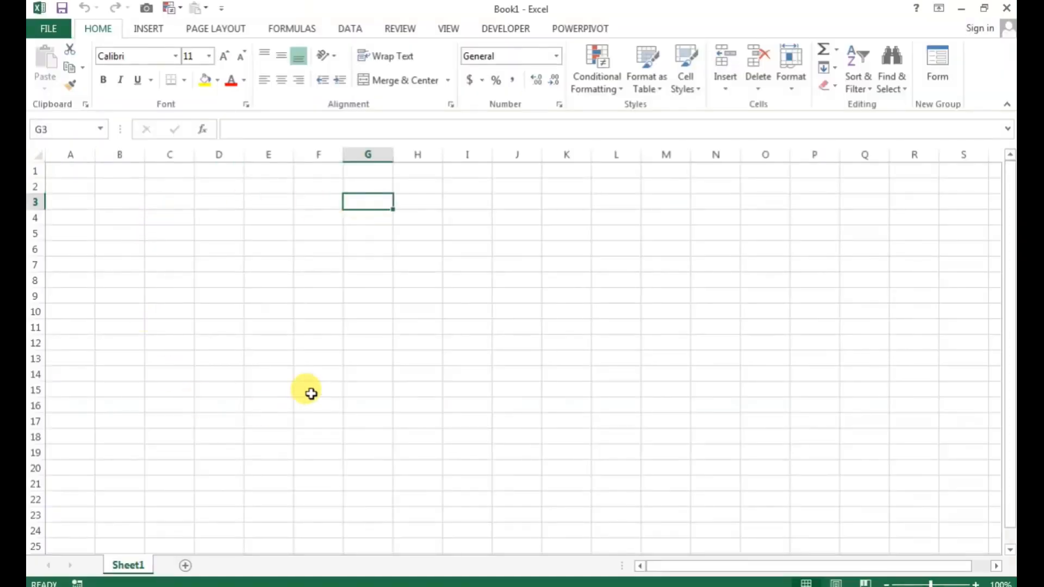
scroll(307, 392, "up", 3)
scroll(311, 393, "up", 1)
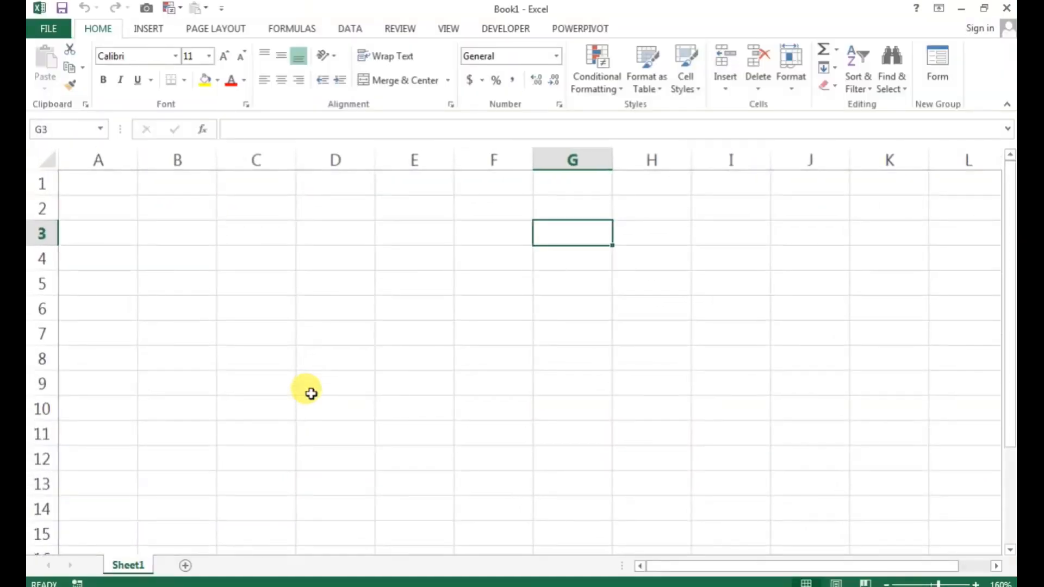
- Enter the label "Mortagage Amount" in cell A2 and widen column A to fit it
left_click(112, 234)
left_click(109, 210)
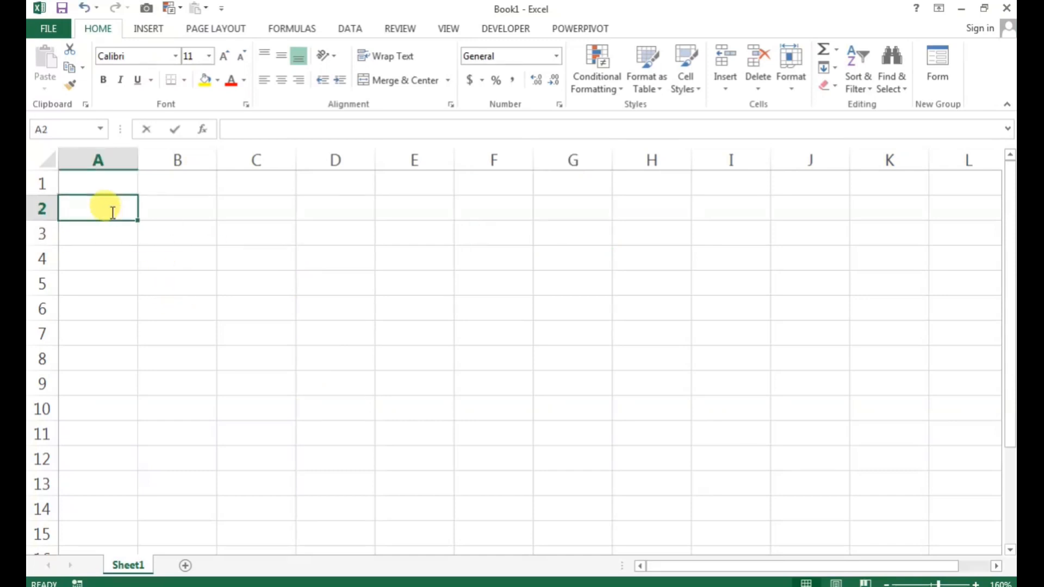
type("Morta")
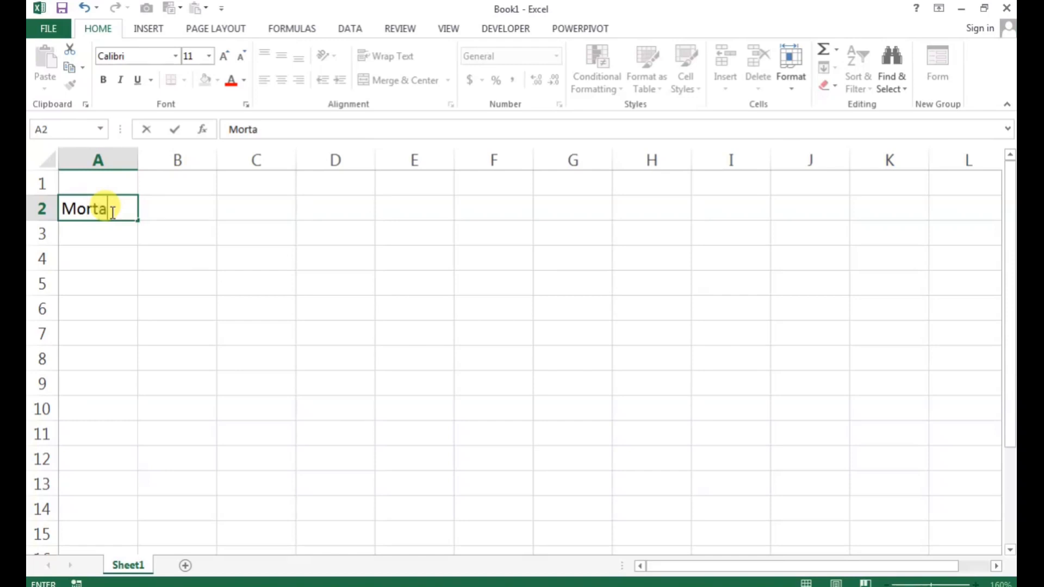
type("gage Amount")
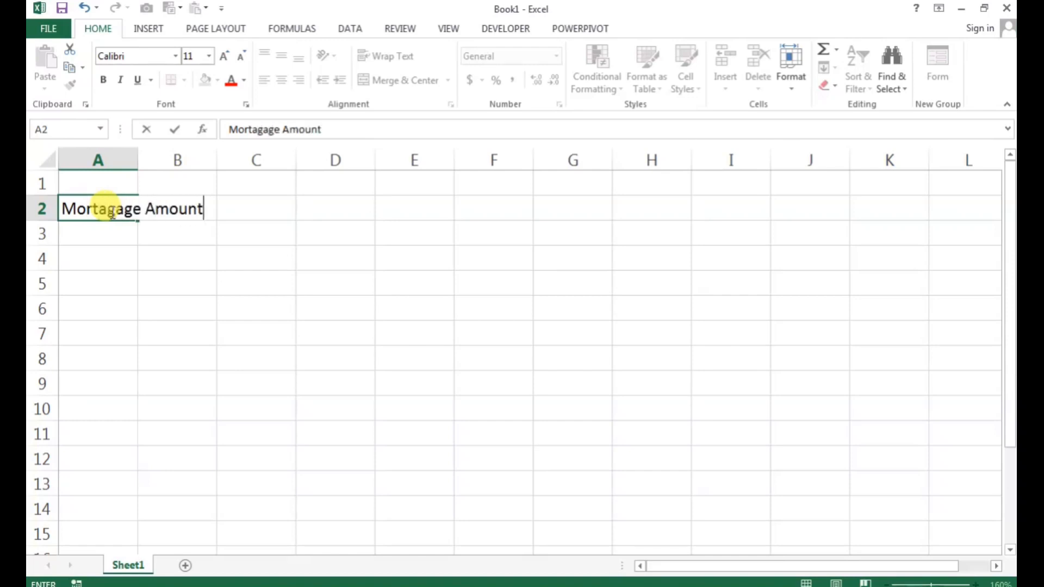
left_click(156, 288)
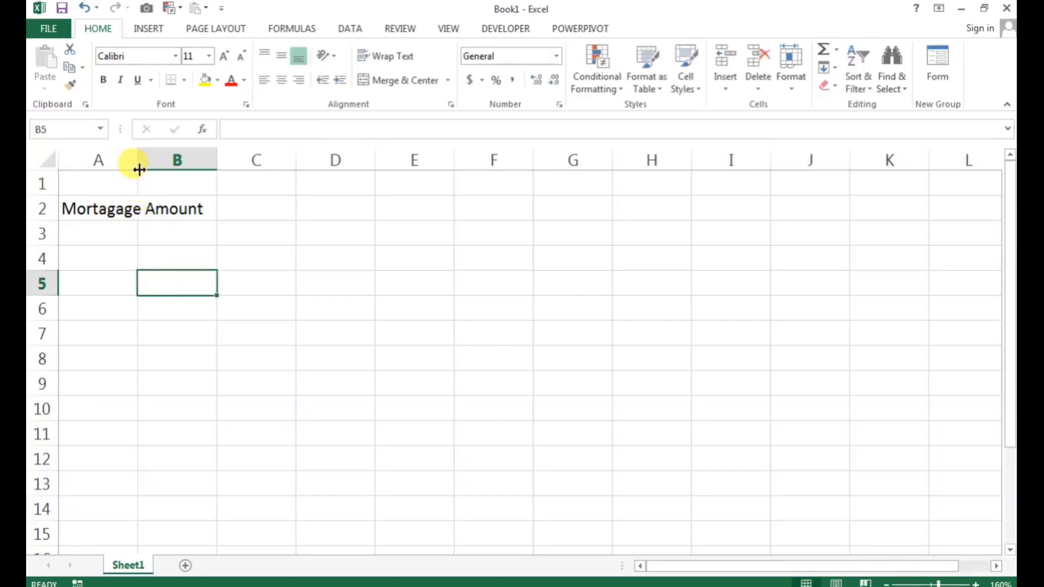
left_click_drag(138, 164, 213, 167)
- Enter the label "Interest rate" in cell A3, correcting its spelling
left_click(132, 232)
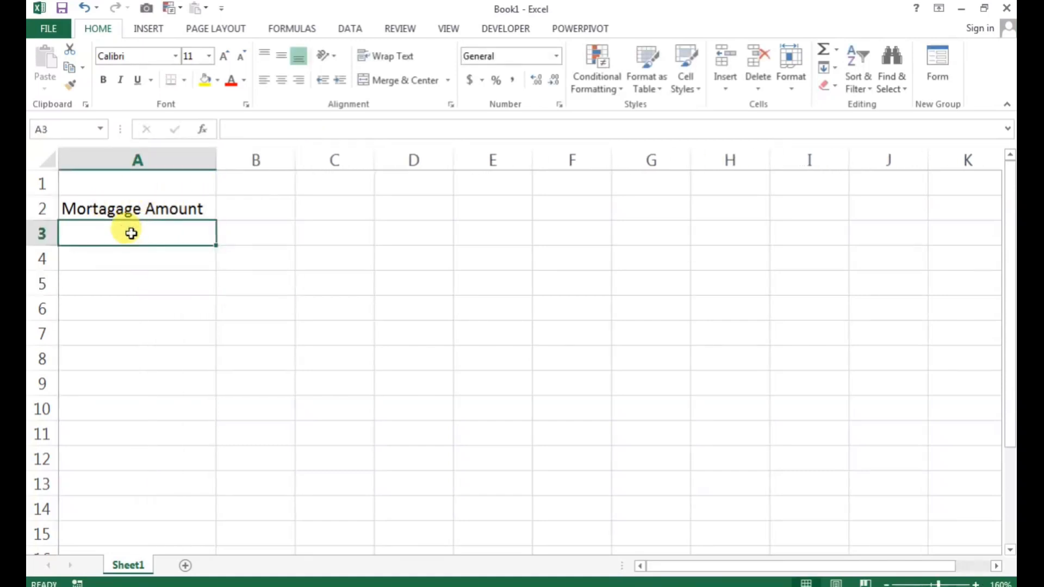
type("Intre")
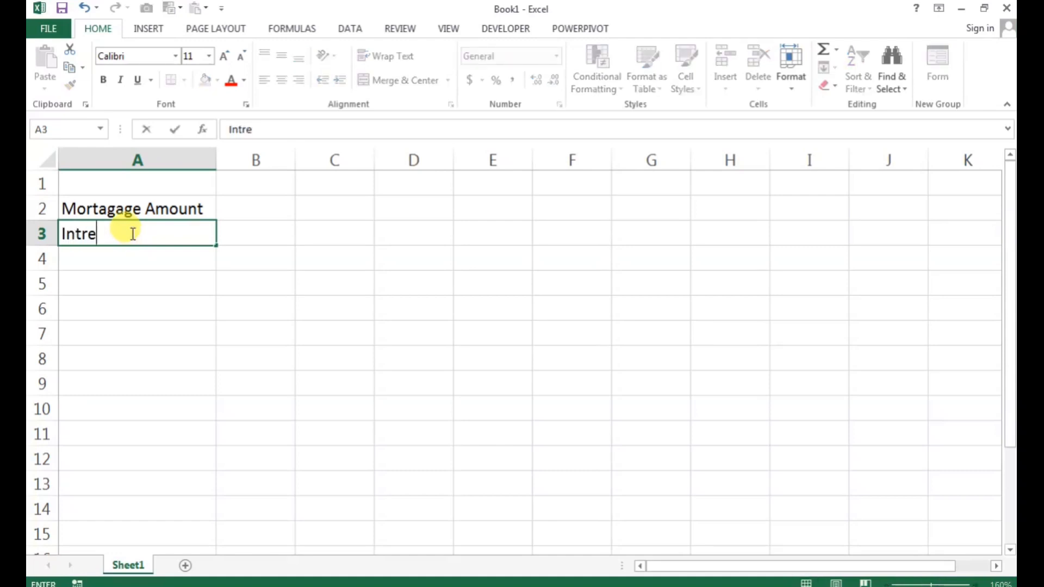
type("set rate")
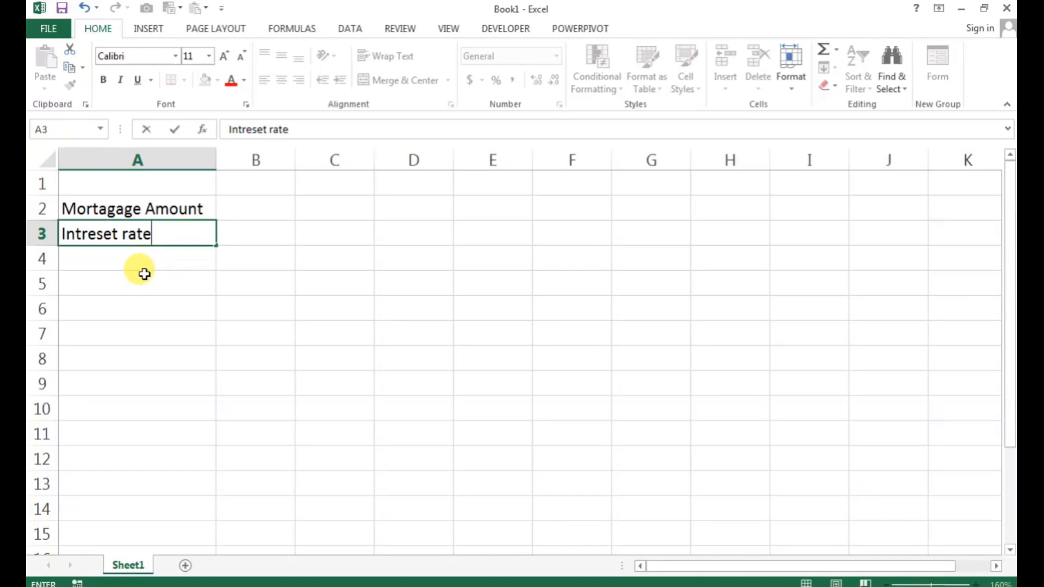
left_click(83, 235)
type("e")
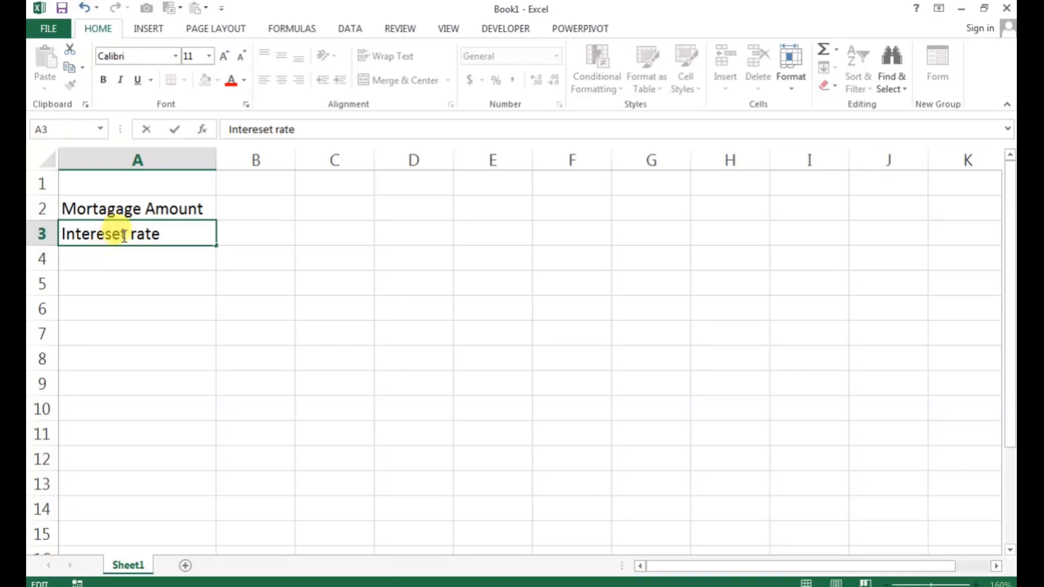
left_click(158, 256)
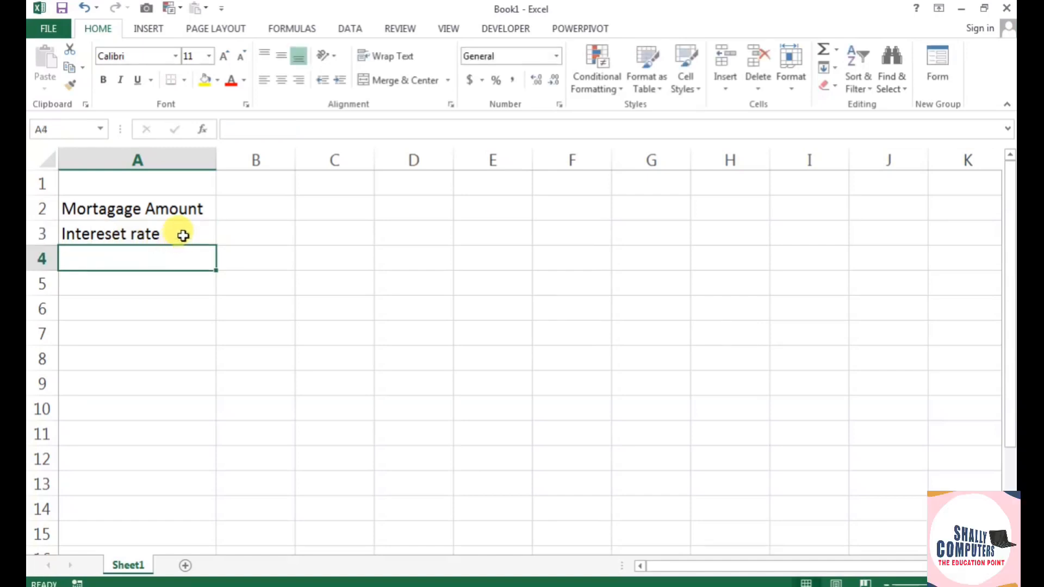
double_click(117, 236)
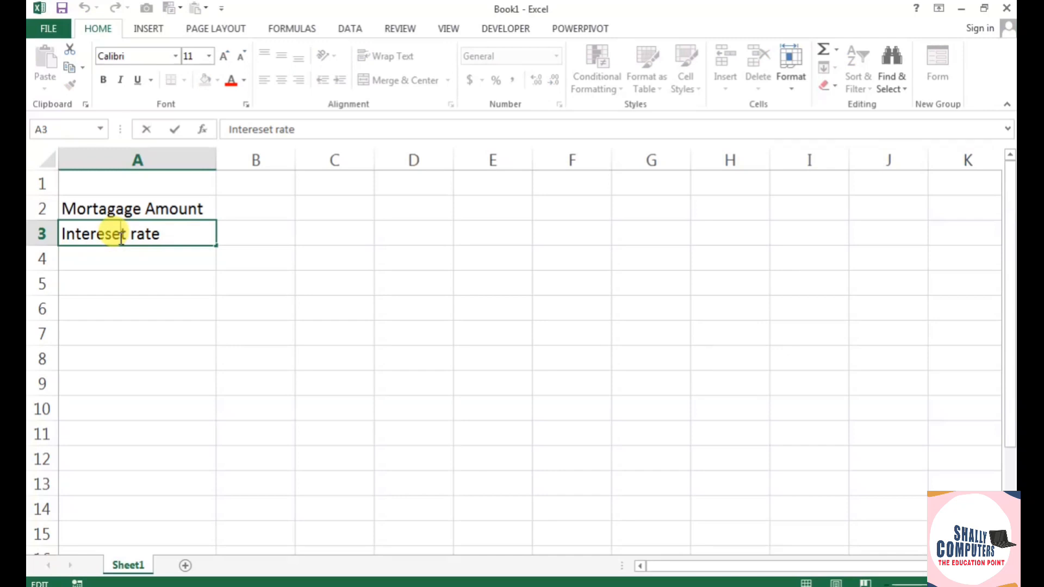
key("BackSpace")
- Enter the label "Term in Months" in cell A4
left_click(130, 259)
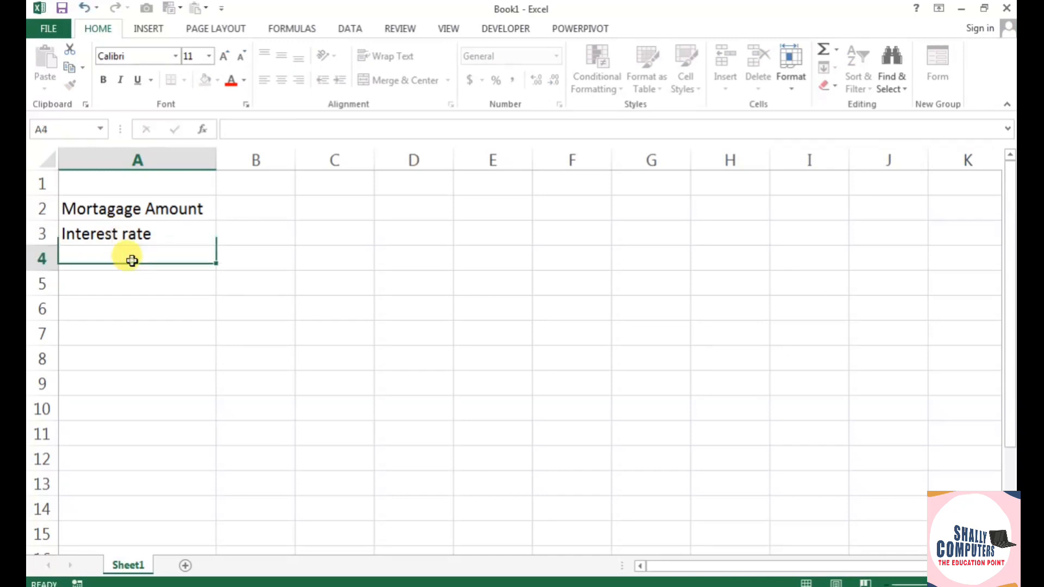
type("Ter")
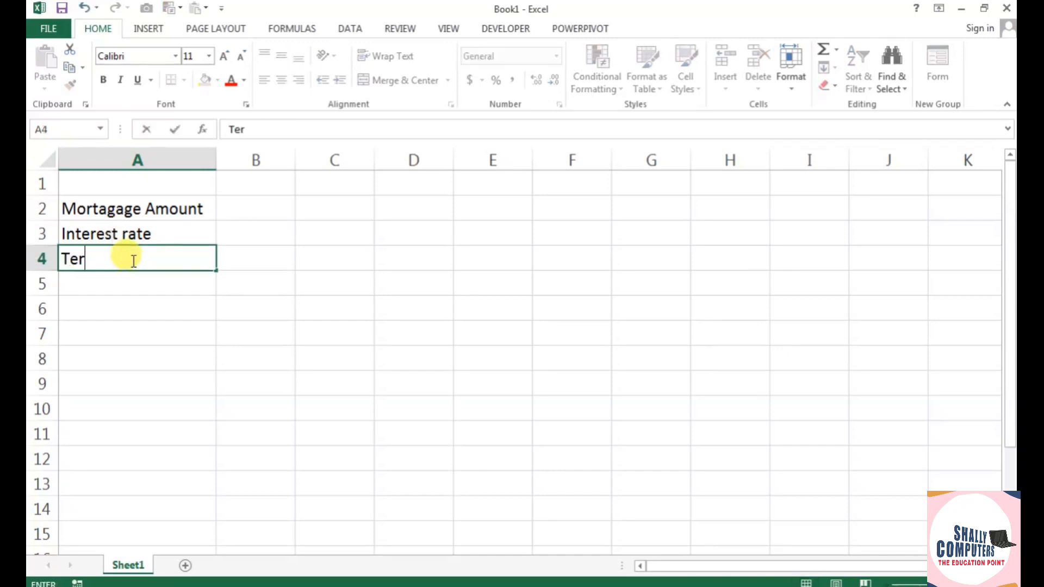
type("m in Months")
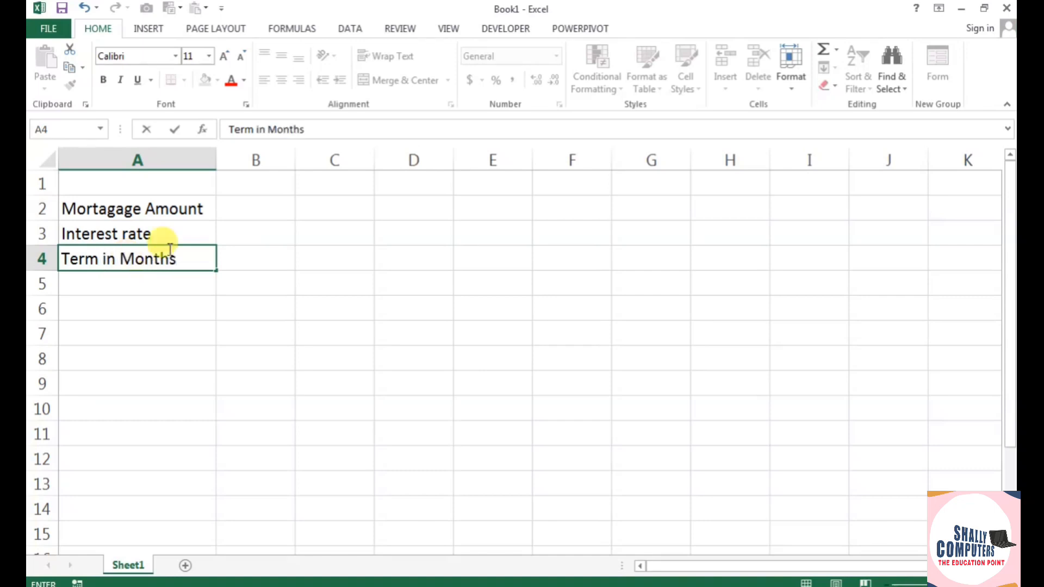
left_click(570, 259)
- Apply all borders to the range A2:B4
left_click_drag(150, 208, 235, 261)
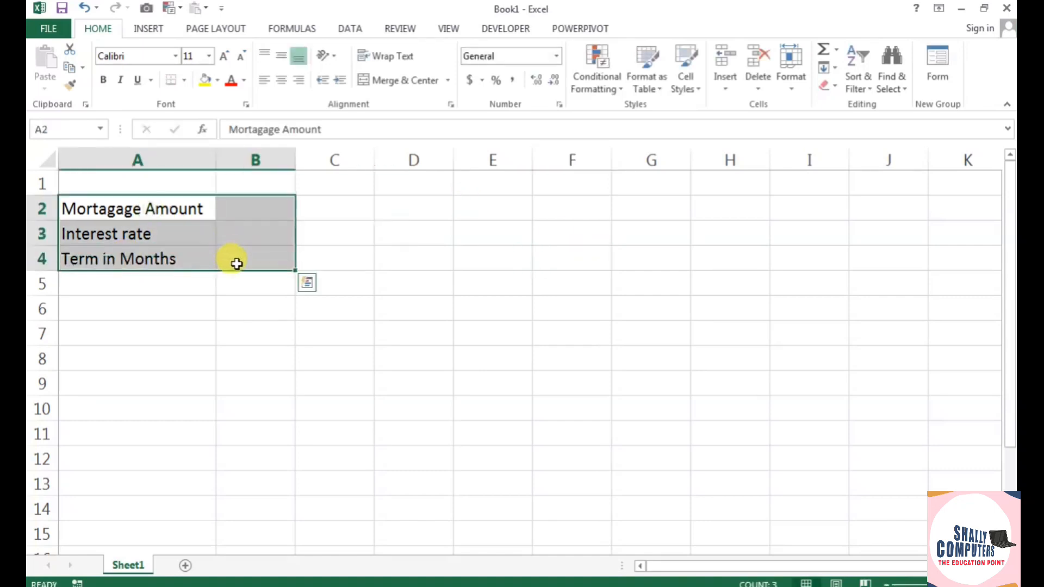
left_click(181, 80)
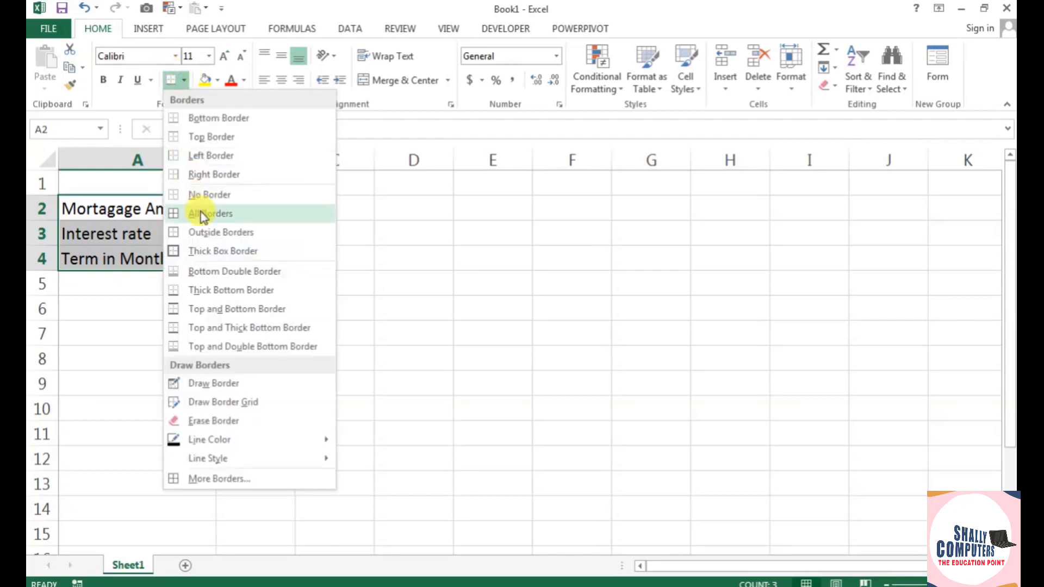
left_click(201, 212)
- Fill the label cells A2:A4 with yellow and the value cells B2:B4 with light grey
left_click_drag(154, 202, 158, 259)
left_click(205, 81)
left_click_drag(242, 205, 256, 256)
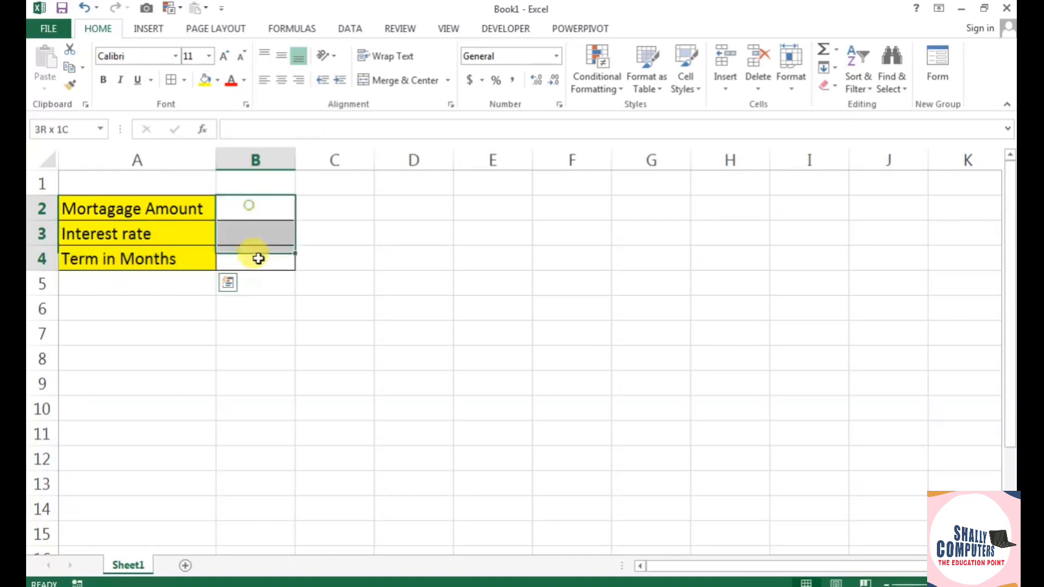
left_click(217, 81)
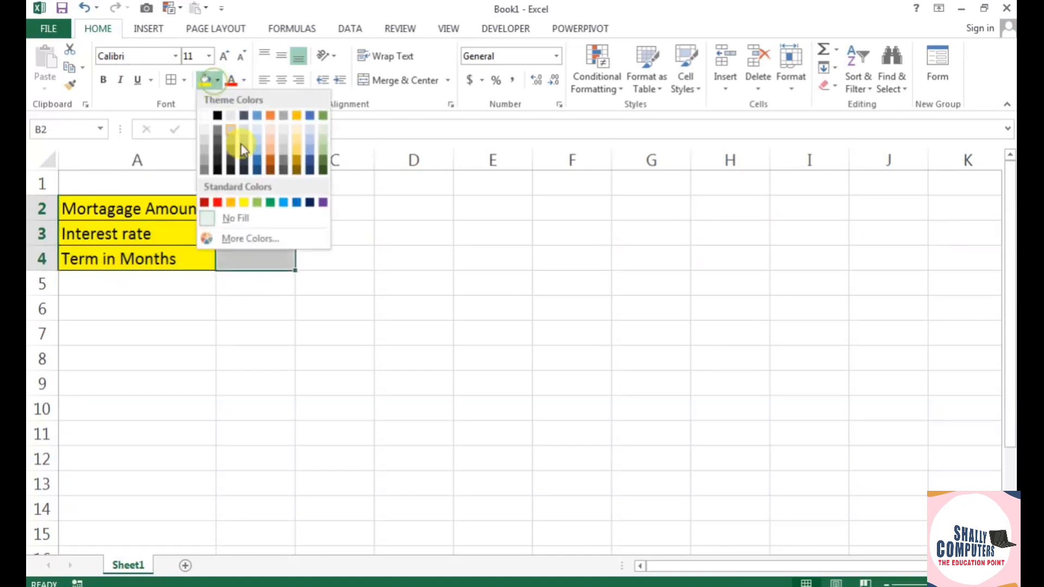
left_click(212, 147)
left_click(348, 250)
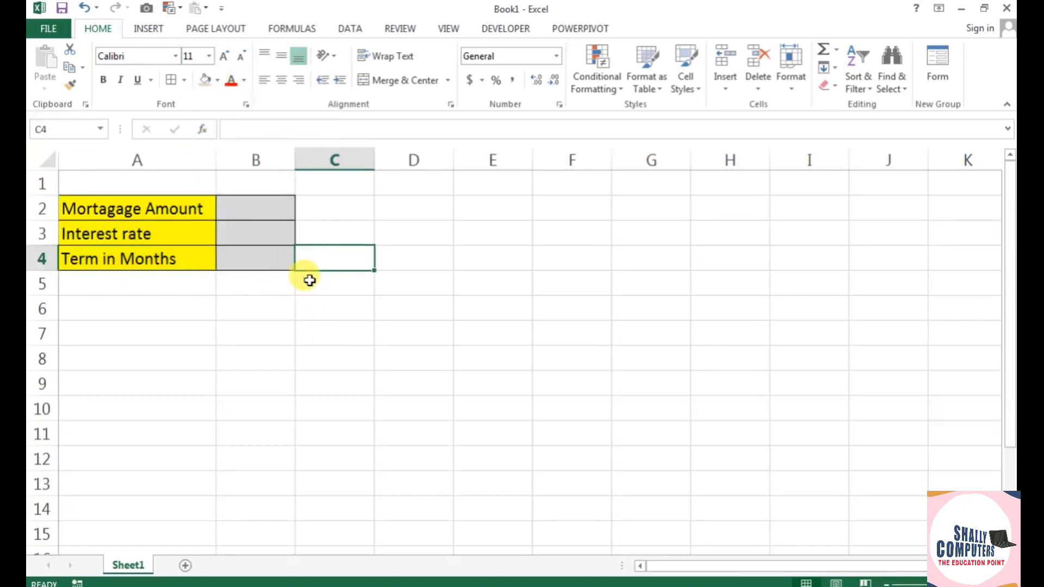
- Enter the label "Current PMT" in cell D2 and widen column D to fit it
scroll(296, 278, "up", 1)
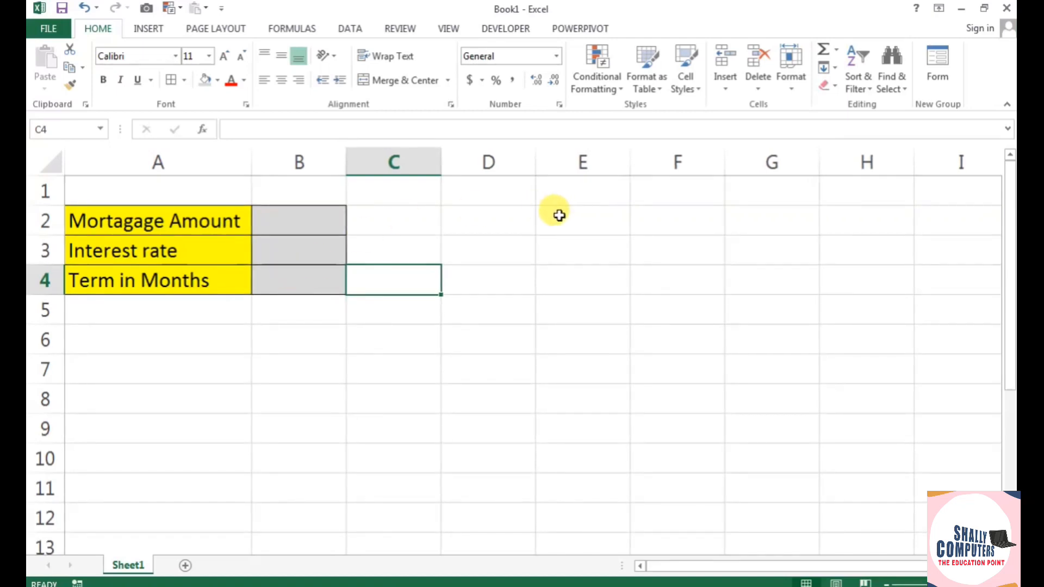
left_click(509, 230)
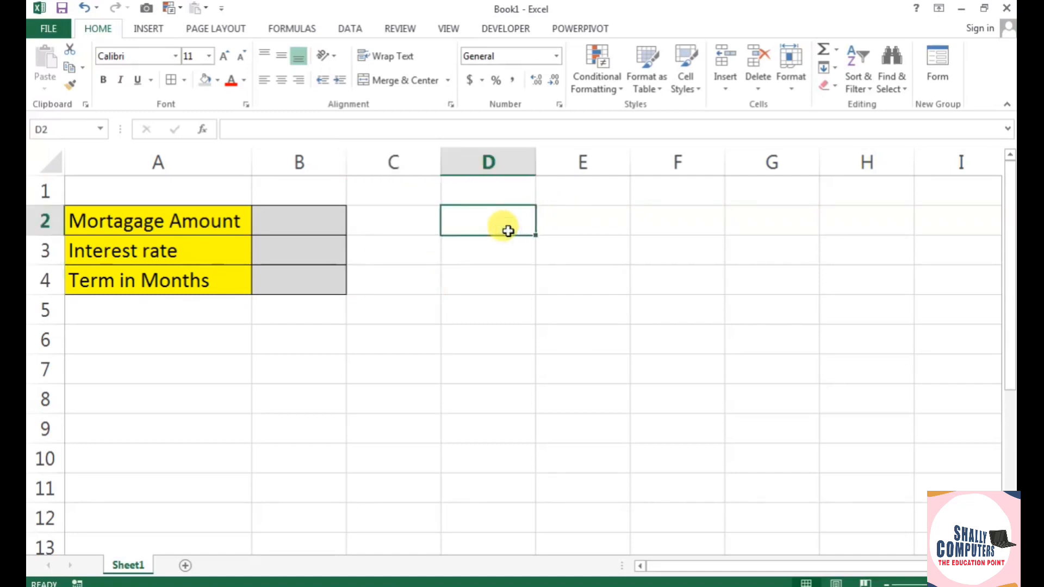
type("Curr")
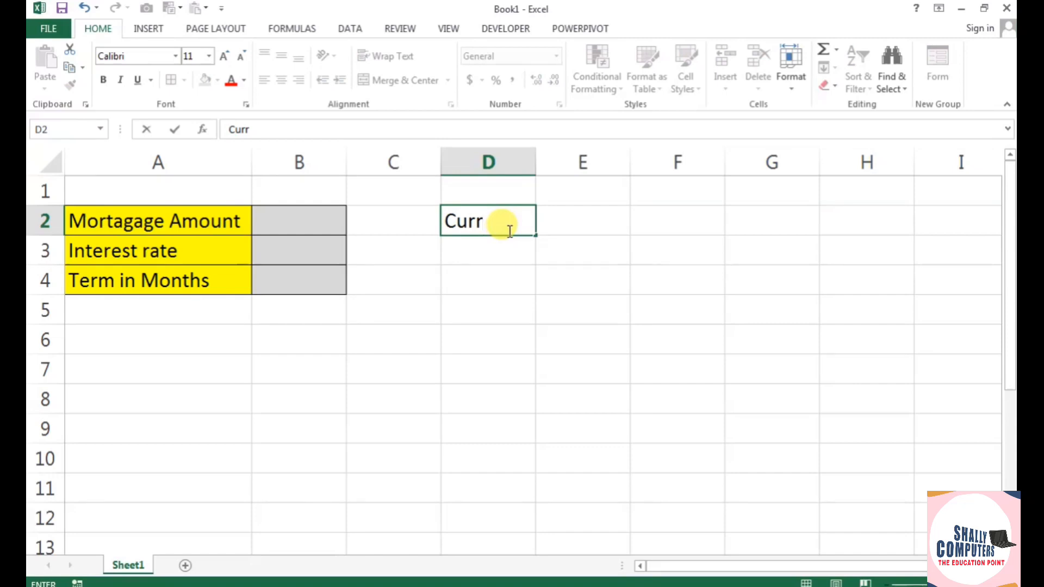
type("ent PMT")
left_click(626, 387)
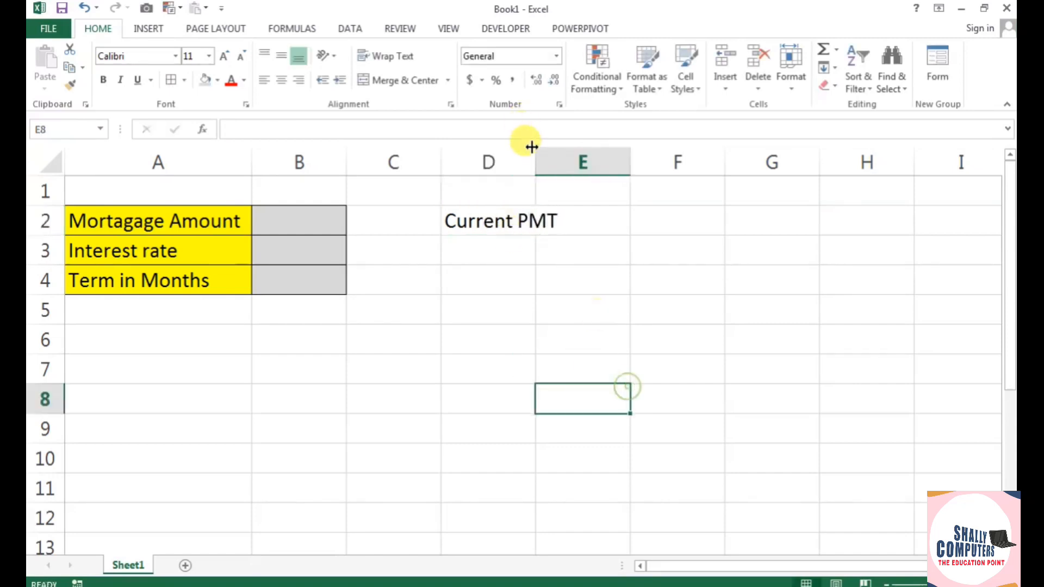
left_click_drag(531, 147, 569, 152)
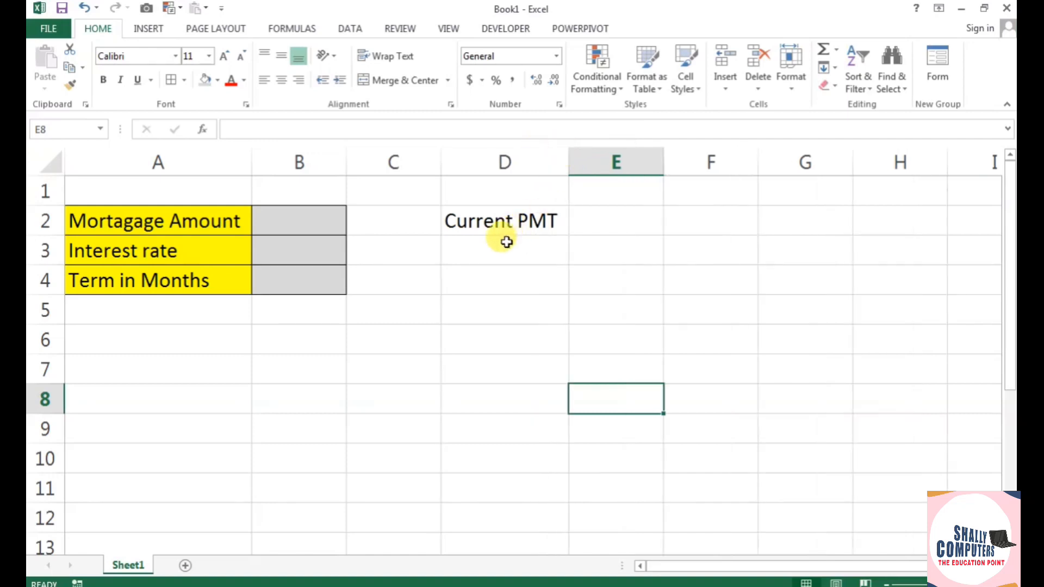
- Fill cell D3 with light grey and the "Current PMT" cell D2 with yellow
left_click(497, 222)
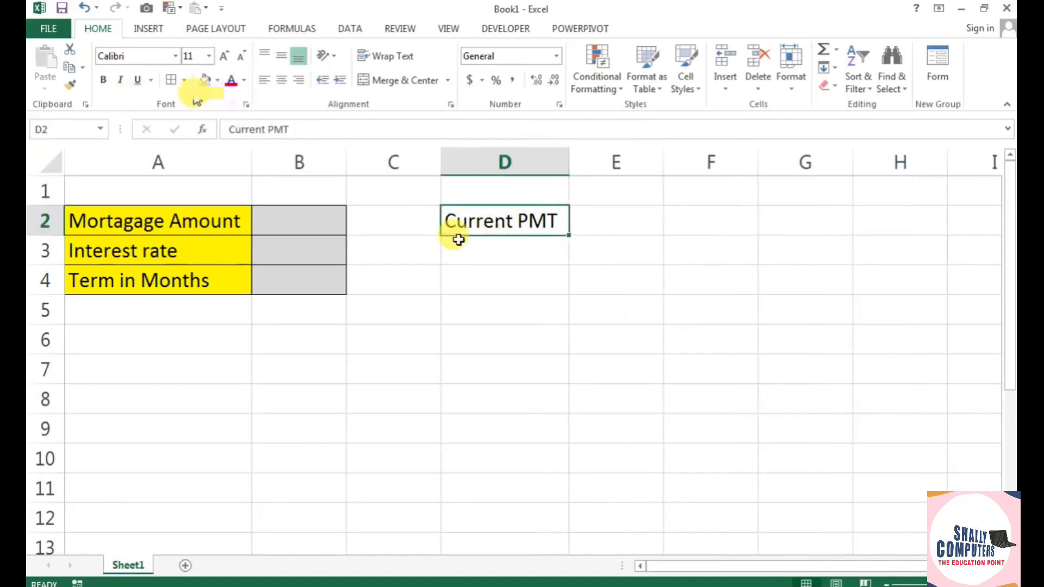
left_click(460, 239)
left_click(205, 80)
left_click(477, 221)
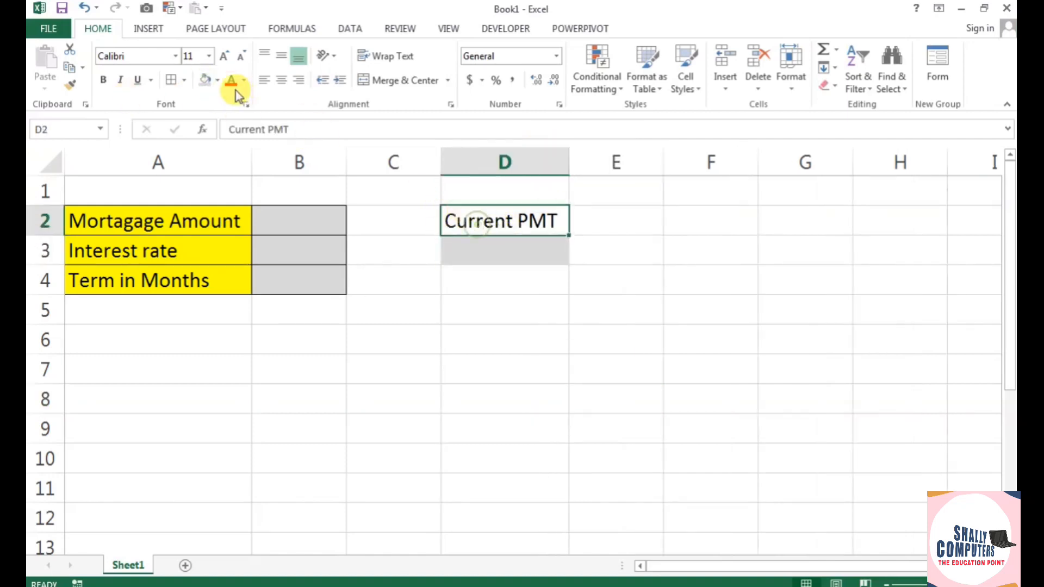
left_click(217, 80)
left_click(244, 200)
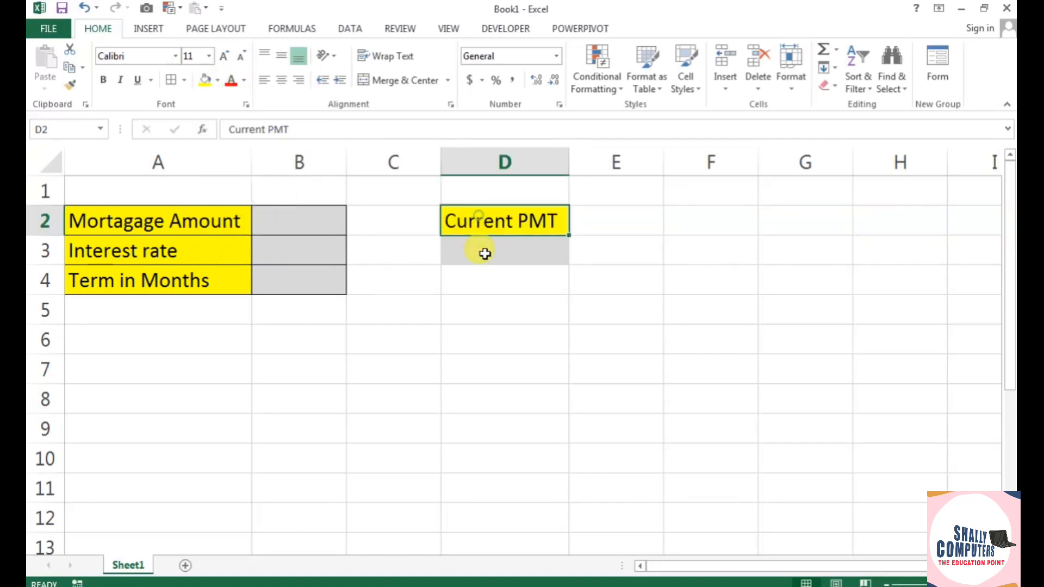
- Apply all borders to cells D2:D3
left_click_drag(478, 218, 485, 256)
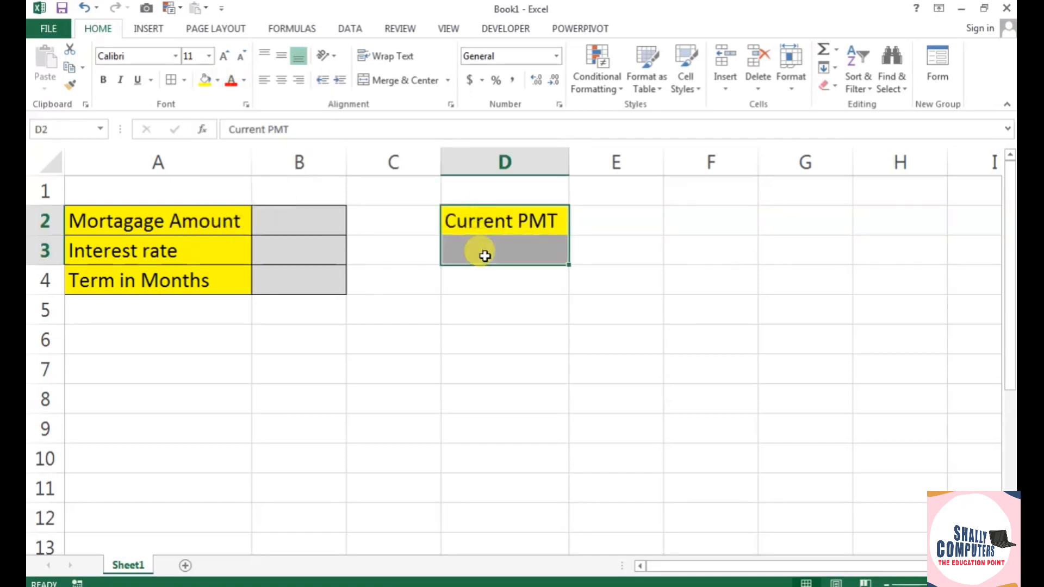
left_click(171, 80)
left_click(451, 333)
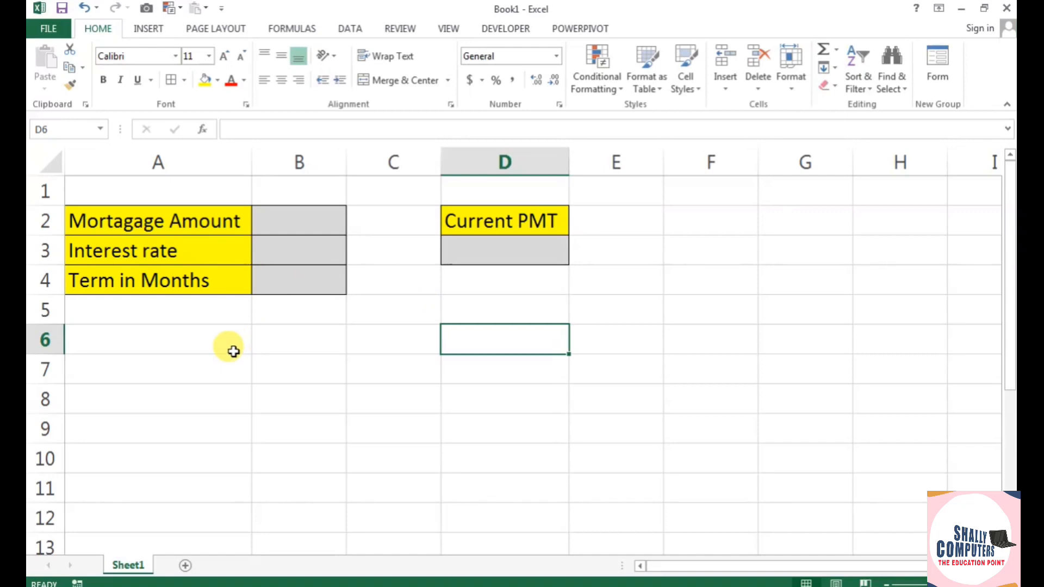
- Enter 200000 as the mortgage amount in cell B2
left_click(280, 218)
type("2")
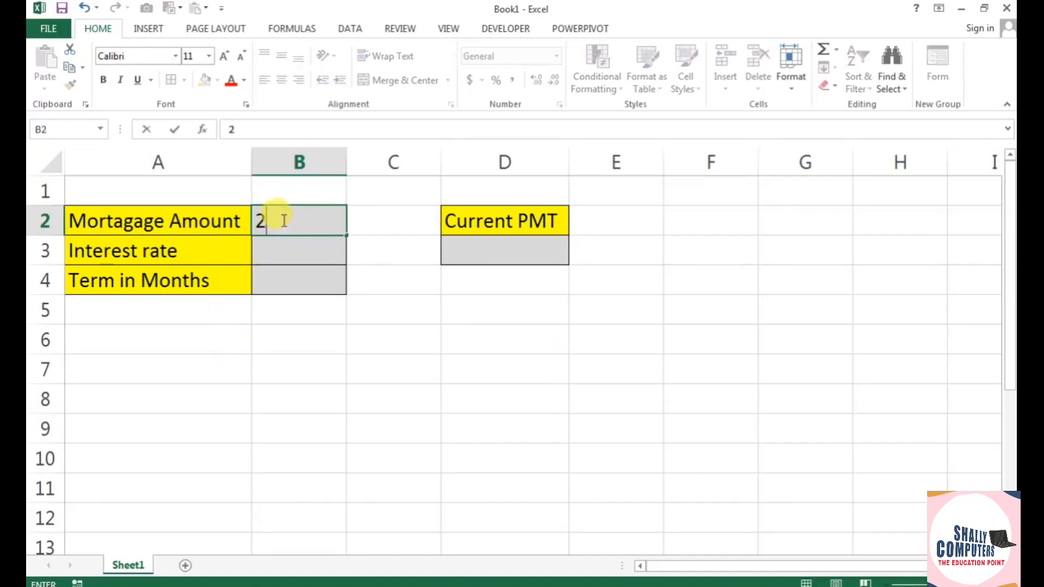
type("00000")
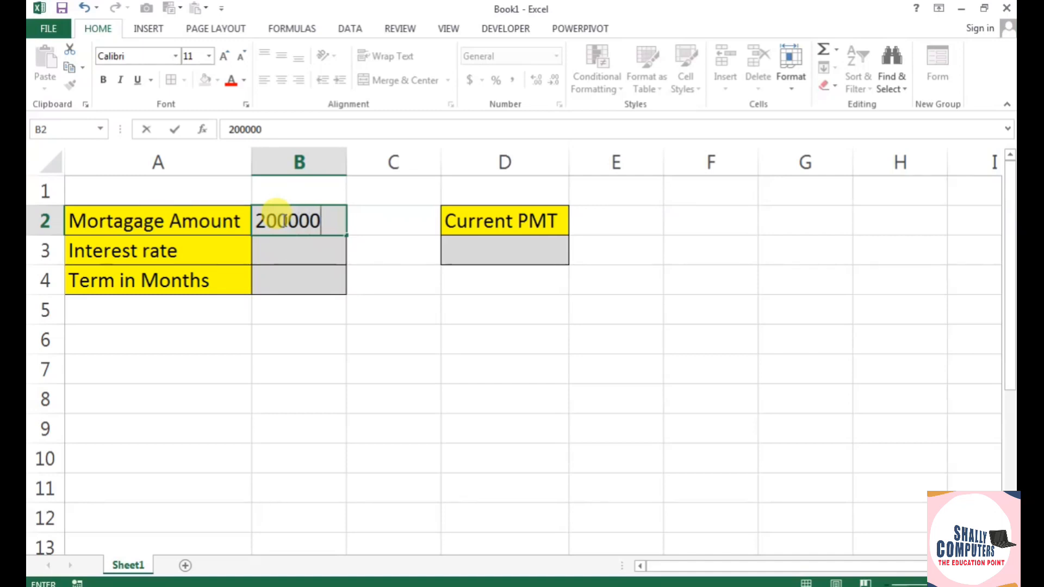
left_click(373, 394)
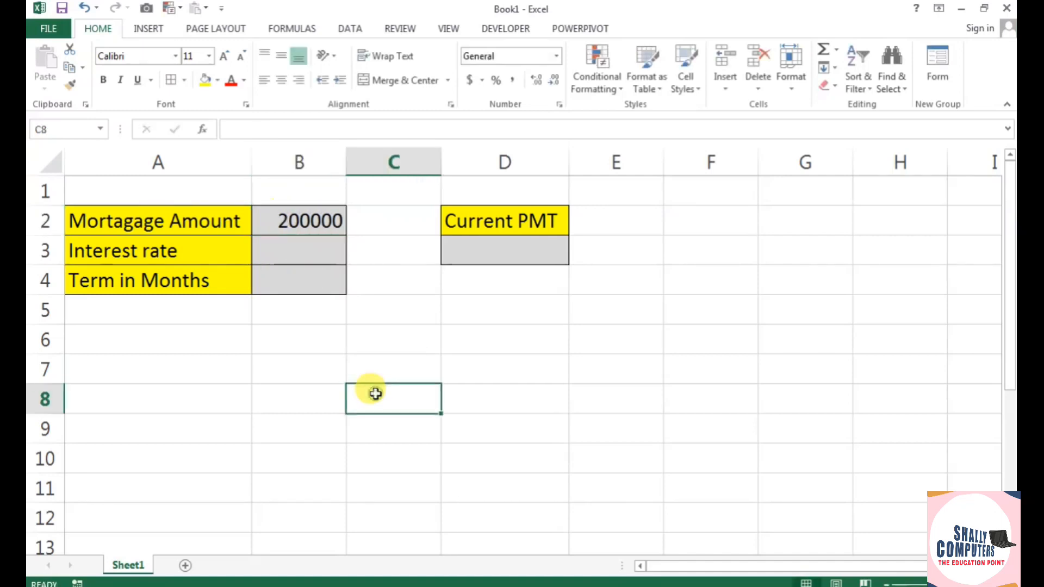
- Enter 8% as the interest rate in cell B3 and 300 as the term in months in cell B4
left_click(301, 258)
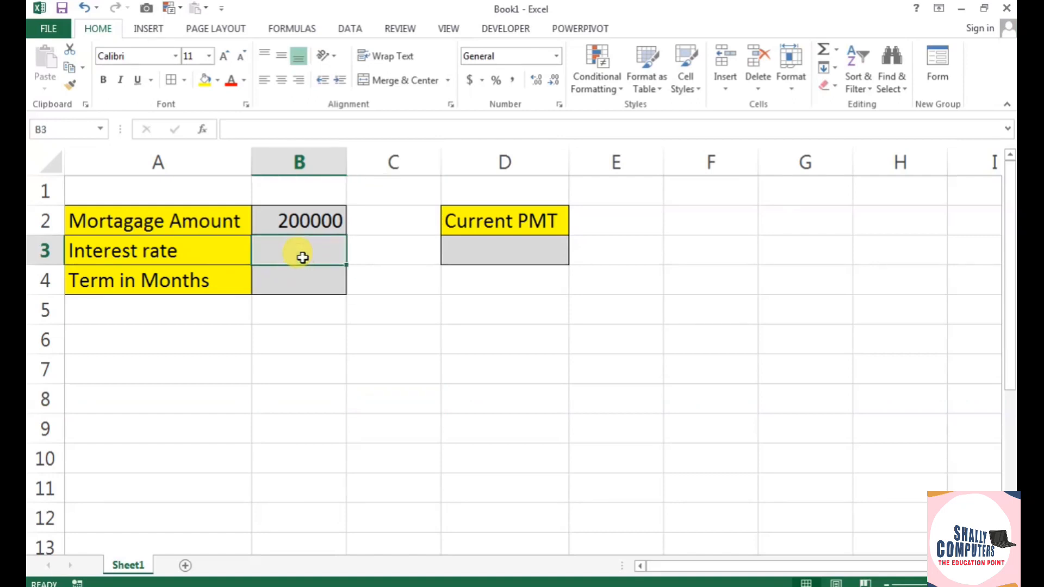
type("8%")
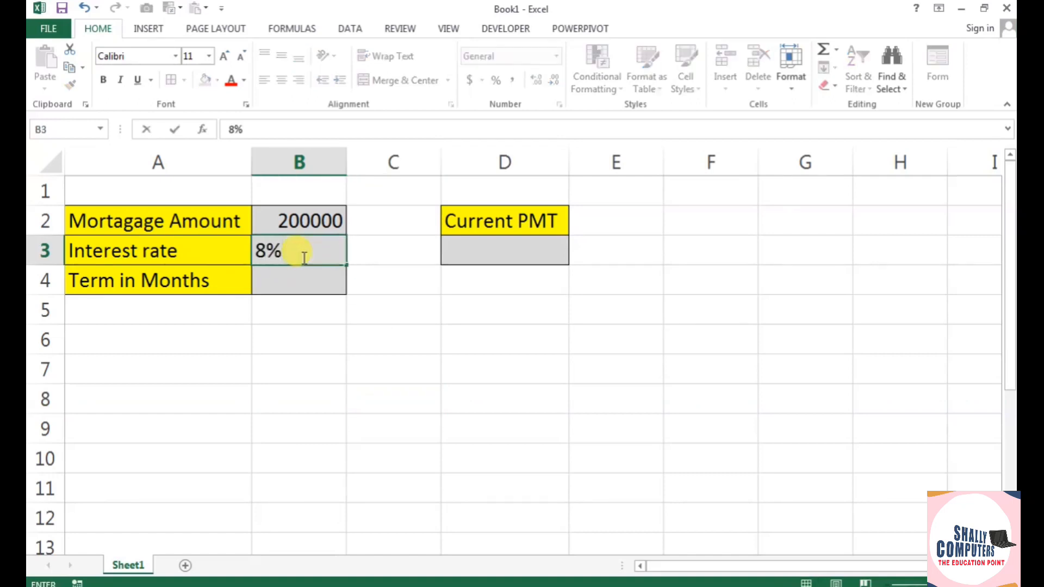
key("Return")
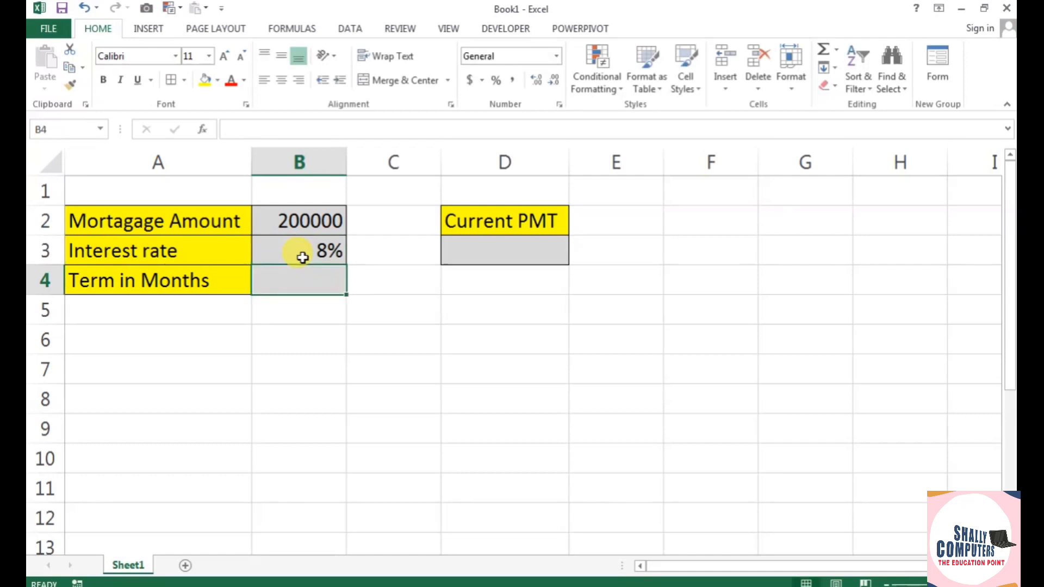
type("300")
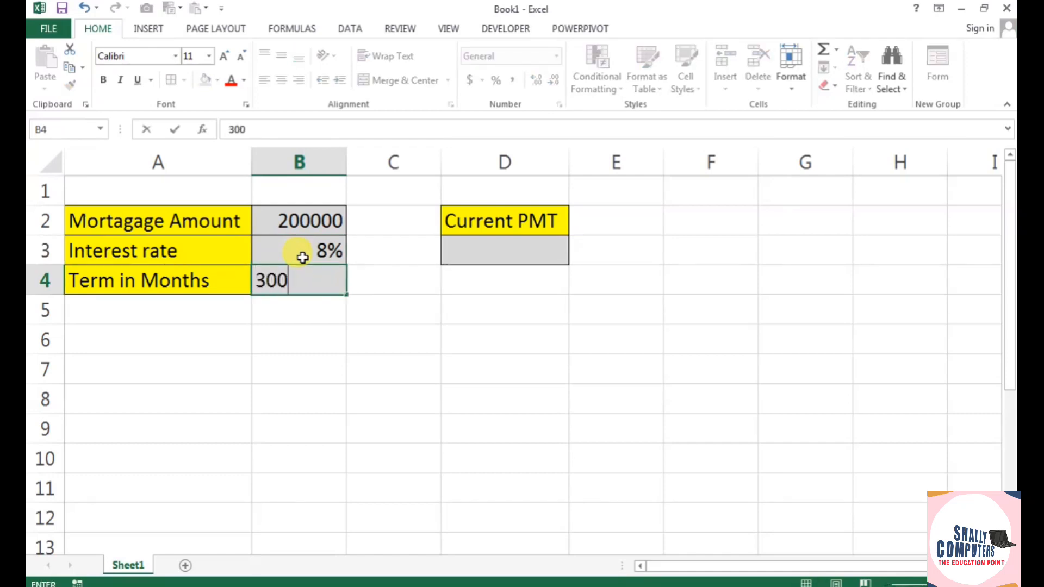
left_click(331, 340)
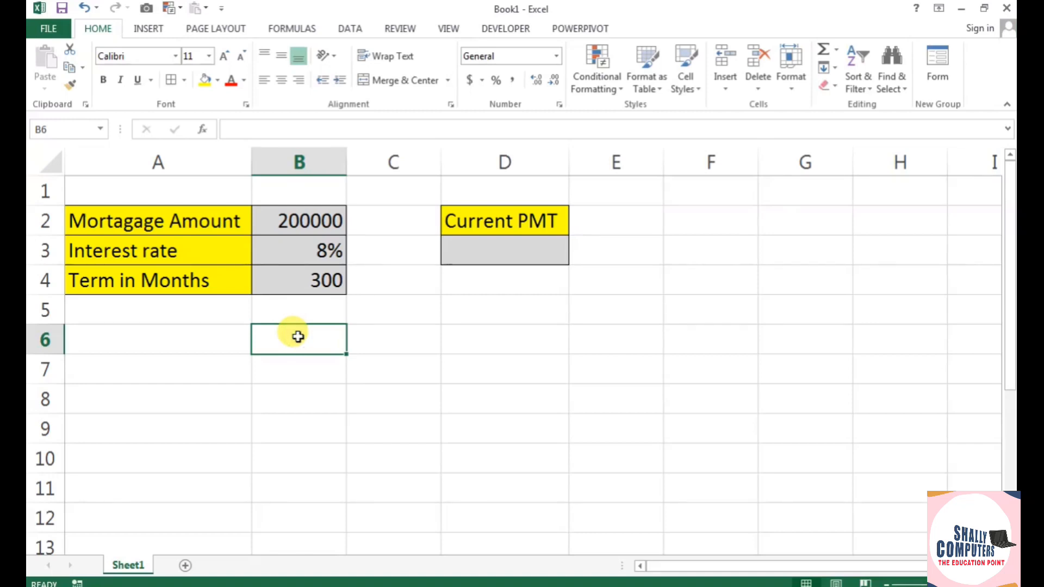
- Enter the formula =300/25 in cell B6, below the mortgage table
left_click(315, 289)
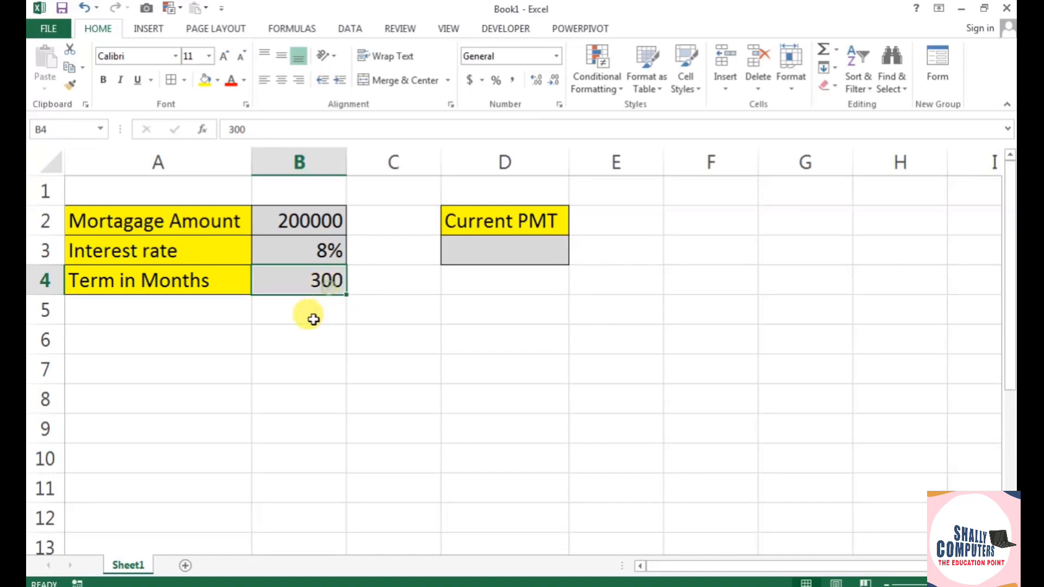
left_click(314, 319)
left_click(314, 334)
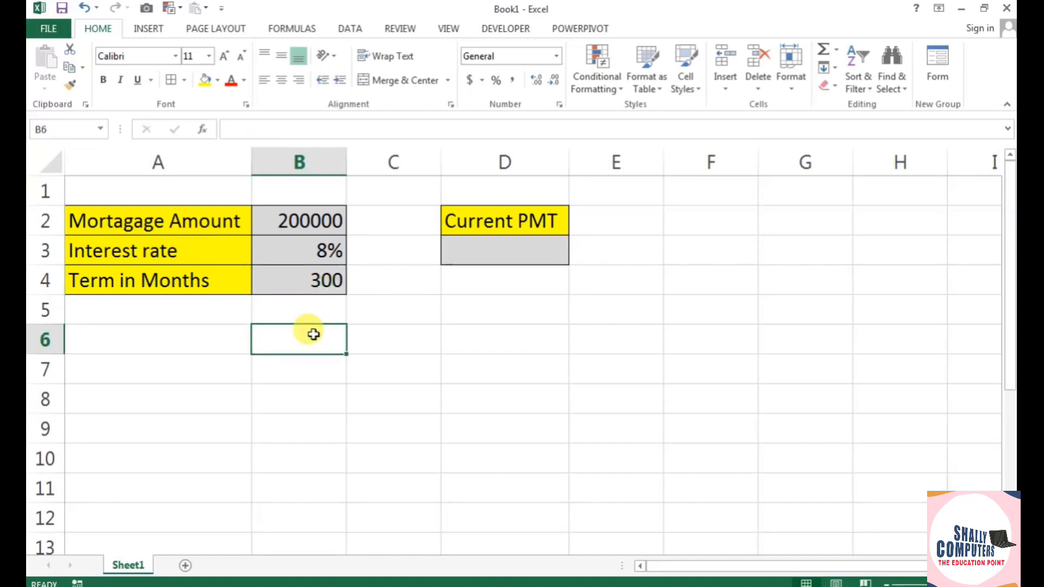
type("=")
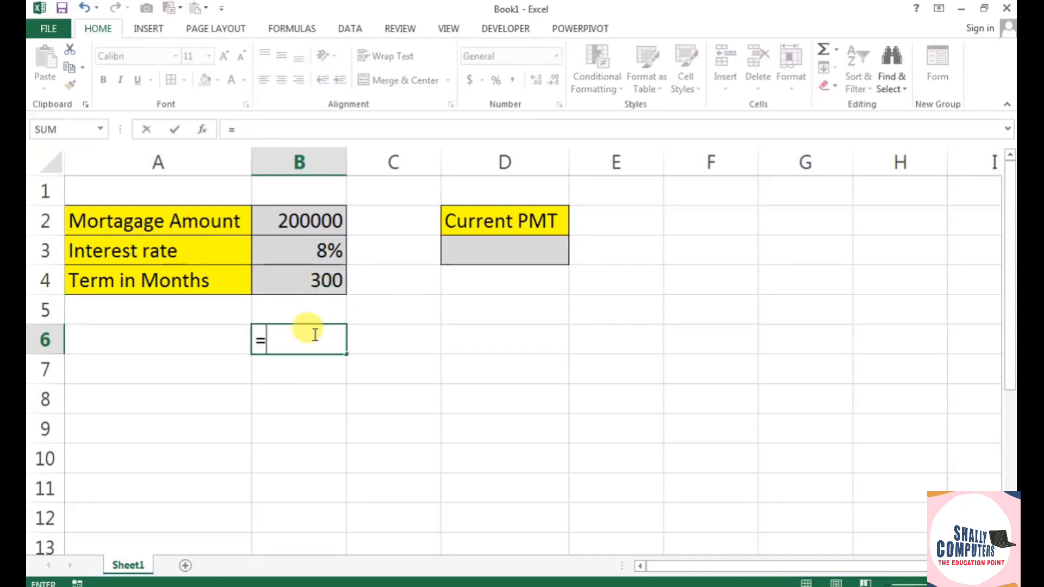
type("3050")
key("BackSpace")
key("BackSpace")
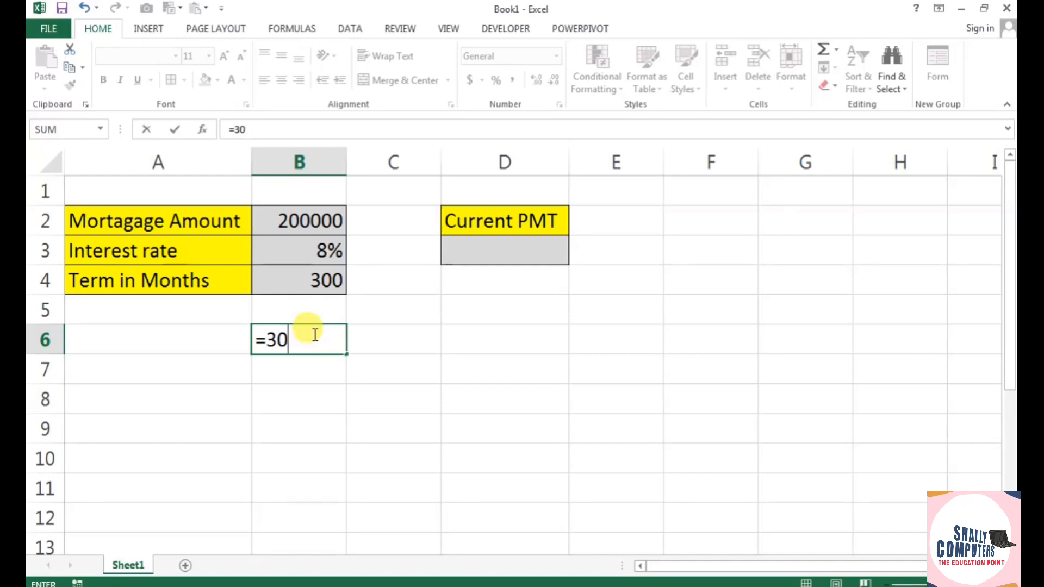
type("0/")
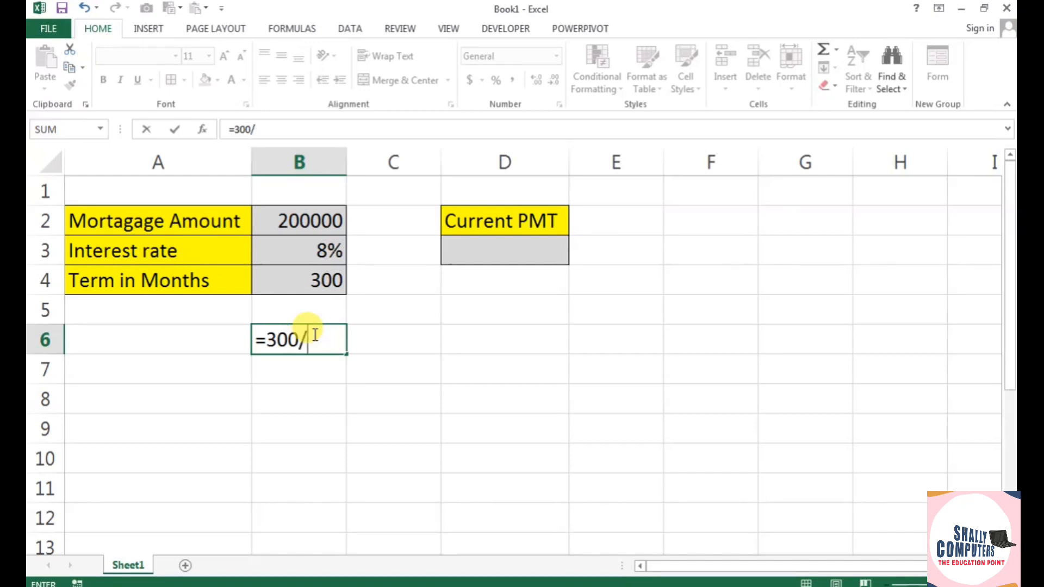
type("25")
key("Return")
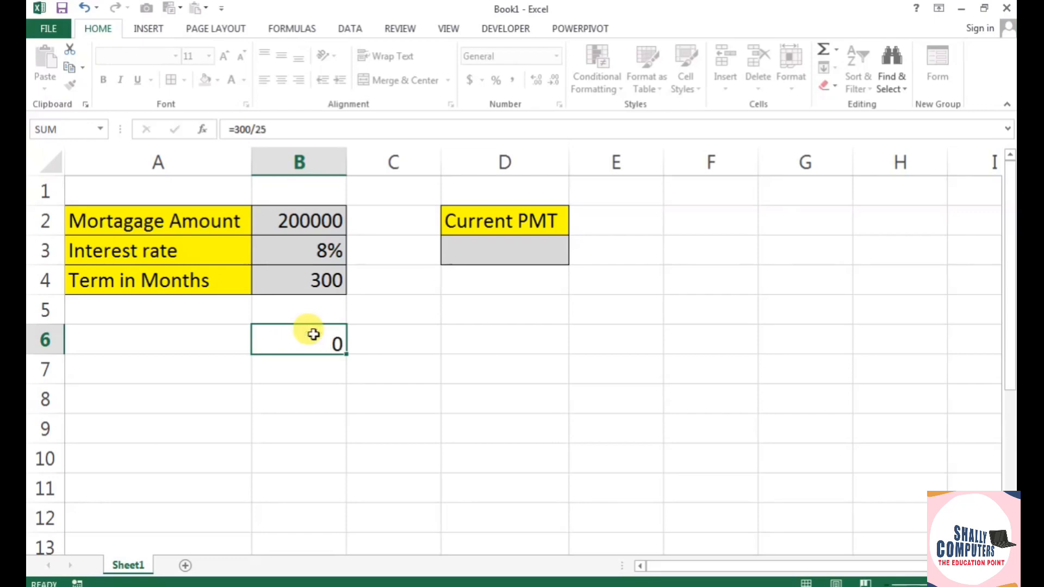
left_click(309, 333)
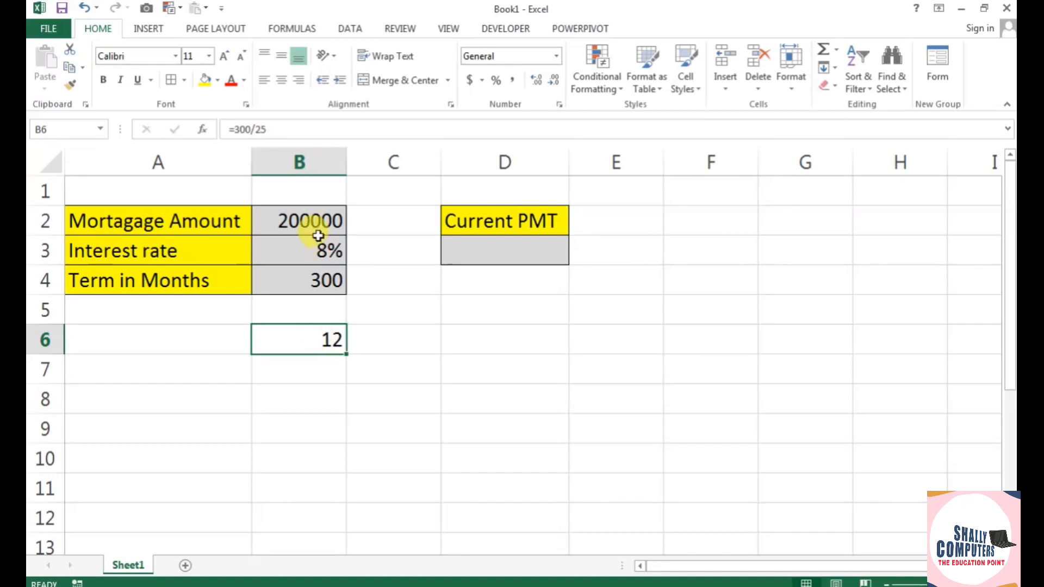
- Change the mortgage amount in cell B2 to 300000
left_click(304, 217)
type("30000")
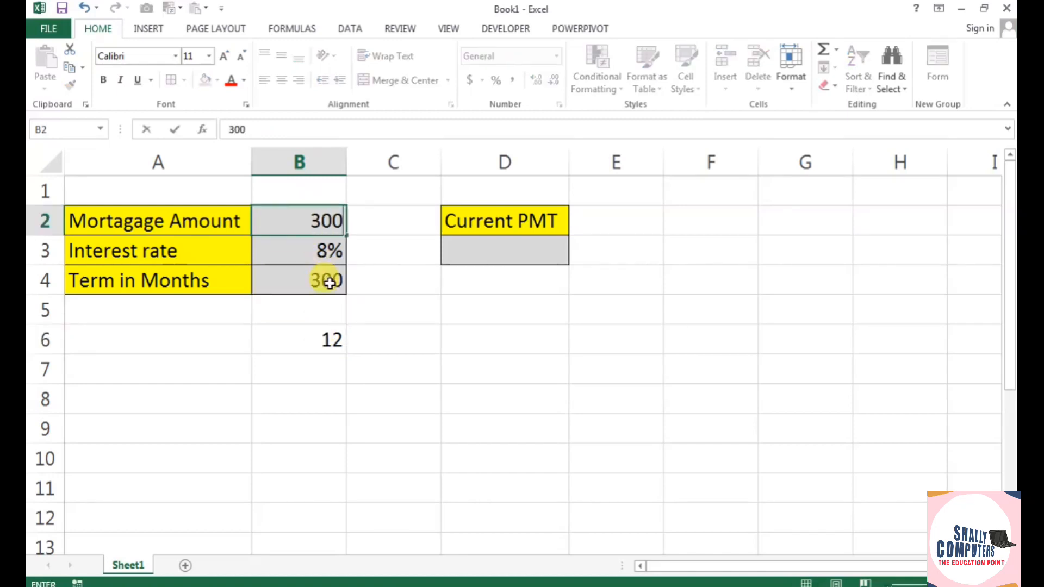
key("Return")
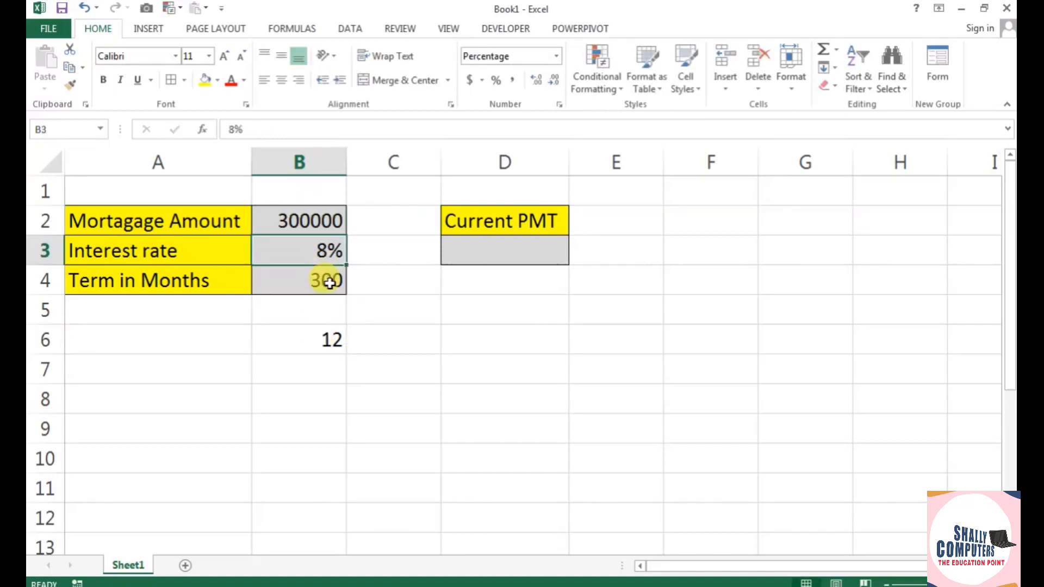
- Change the divisor in the cell B6 formula so that it reads =300/12
left_click(329, 282)
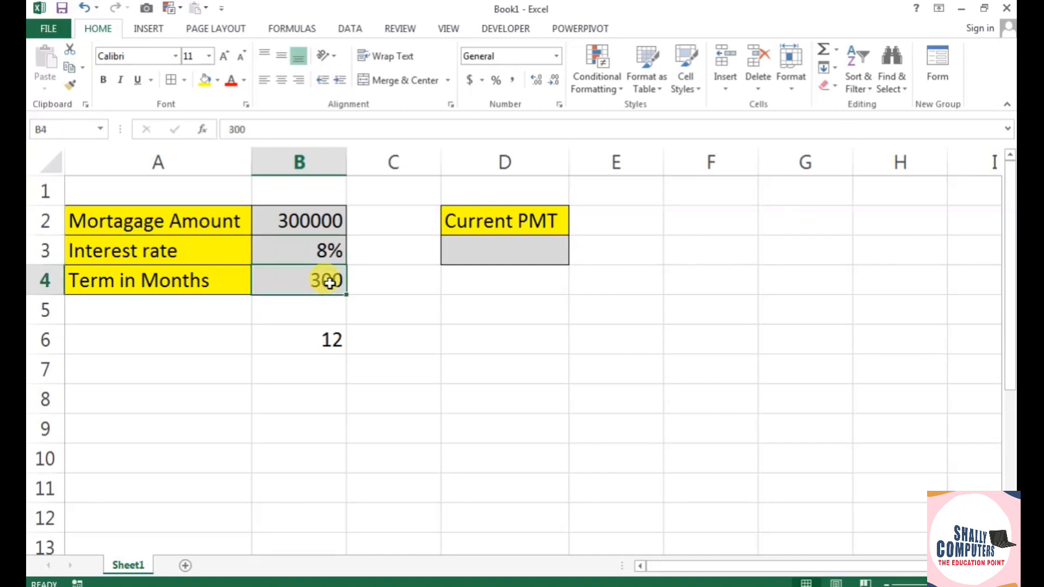
left_click(306, 333)
double_click(260, 129)
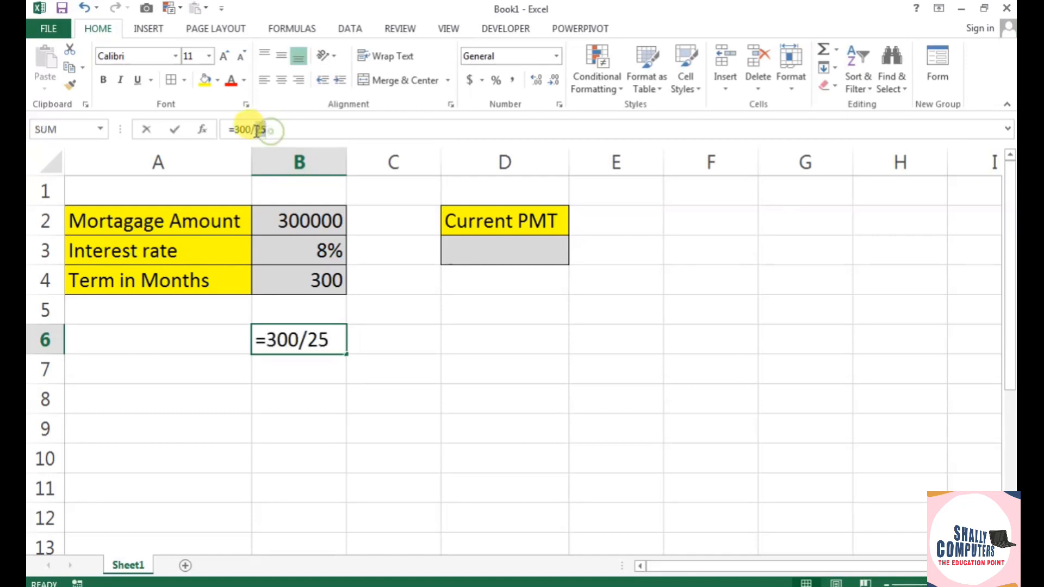
type("12")
key("Return")
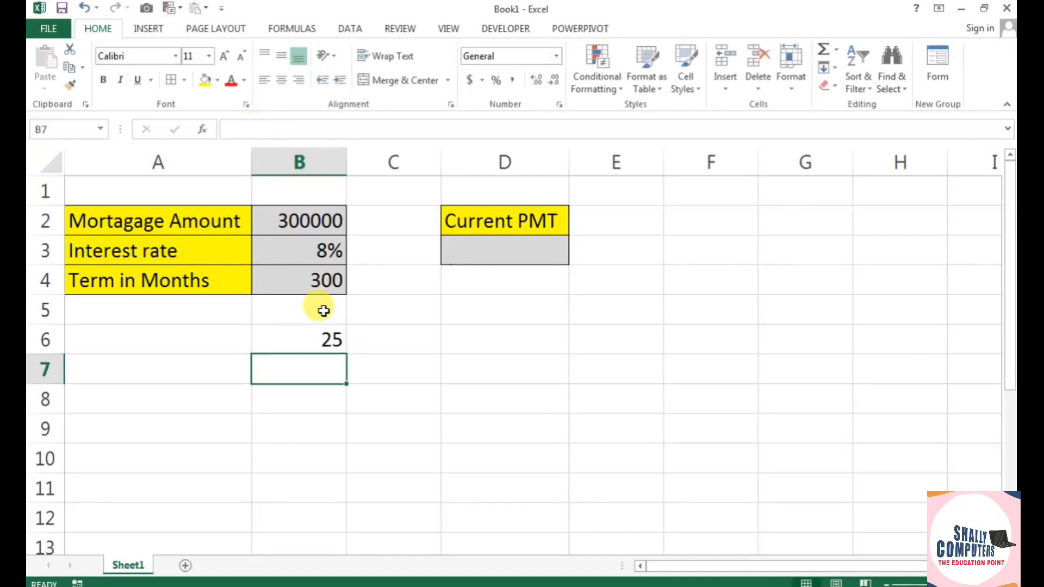
left_click(321, 337)
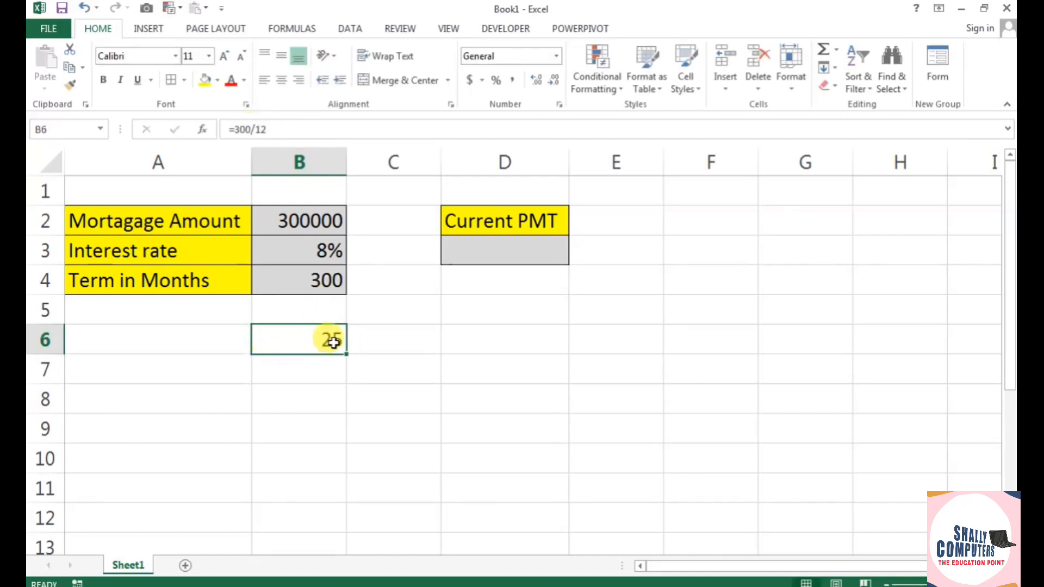
left_click(368, 341)
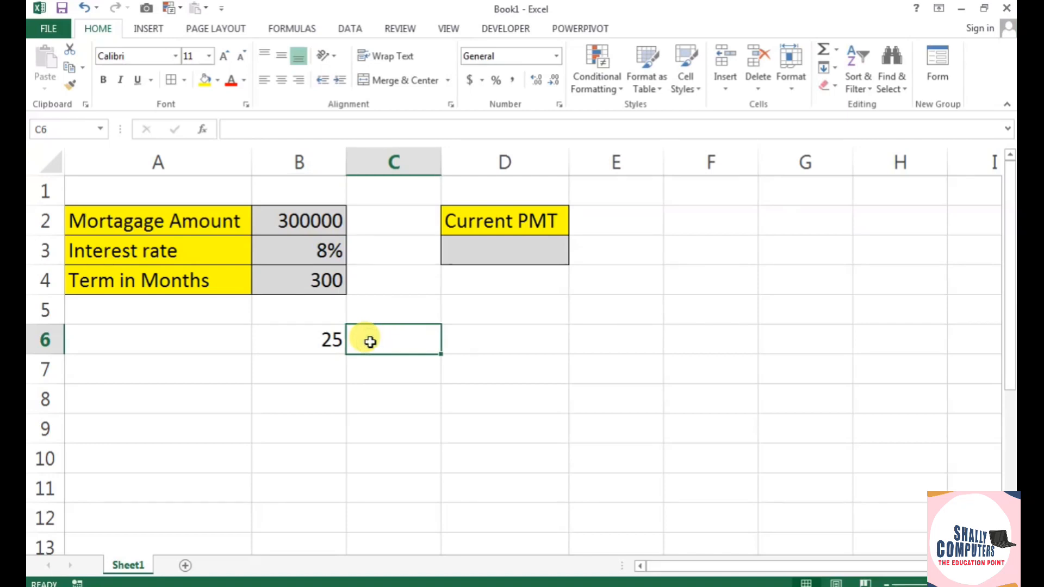
- Enter the label "Months" in cell A6
left_click(178, 343)
type("M")
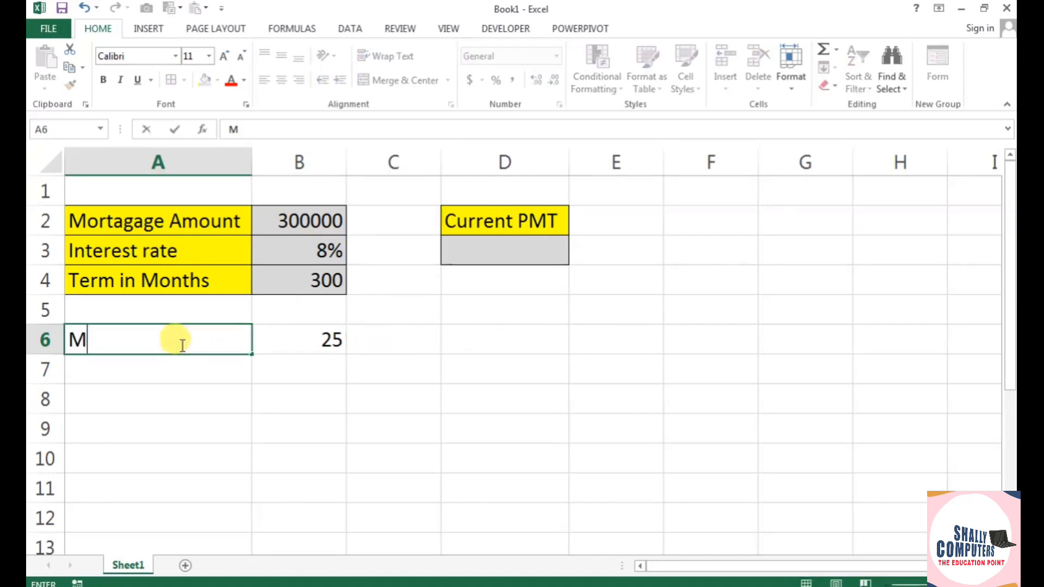
type("onths")
left_click(217, 393)
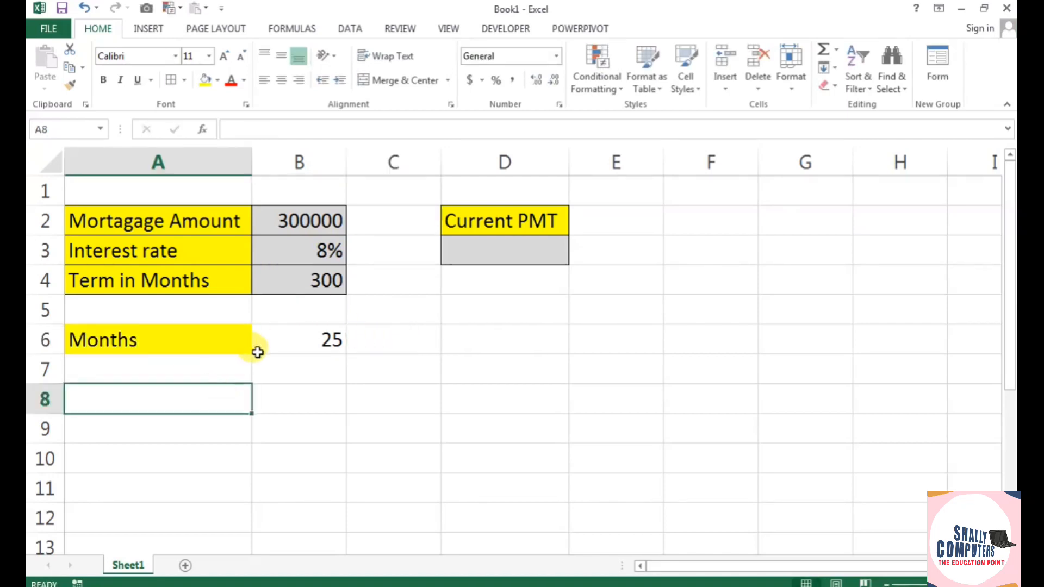
- Apply yellow fill and all borders to cells A6:B6
left_click_drag(239, 343, 275, 338)
left_click(207, 79)
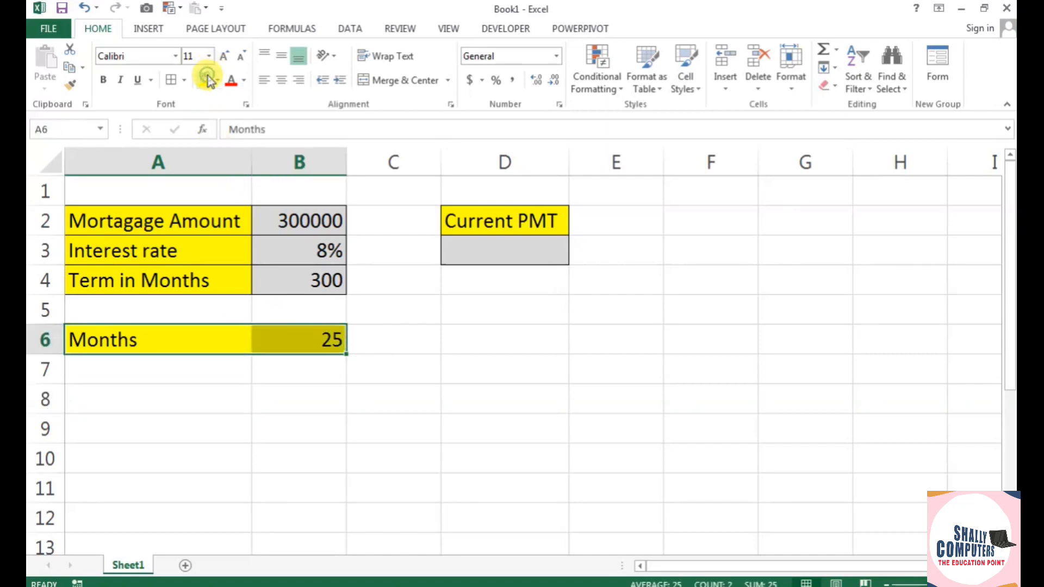
left_click(446, 394)
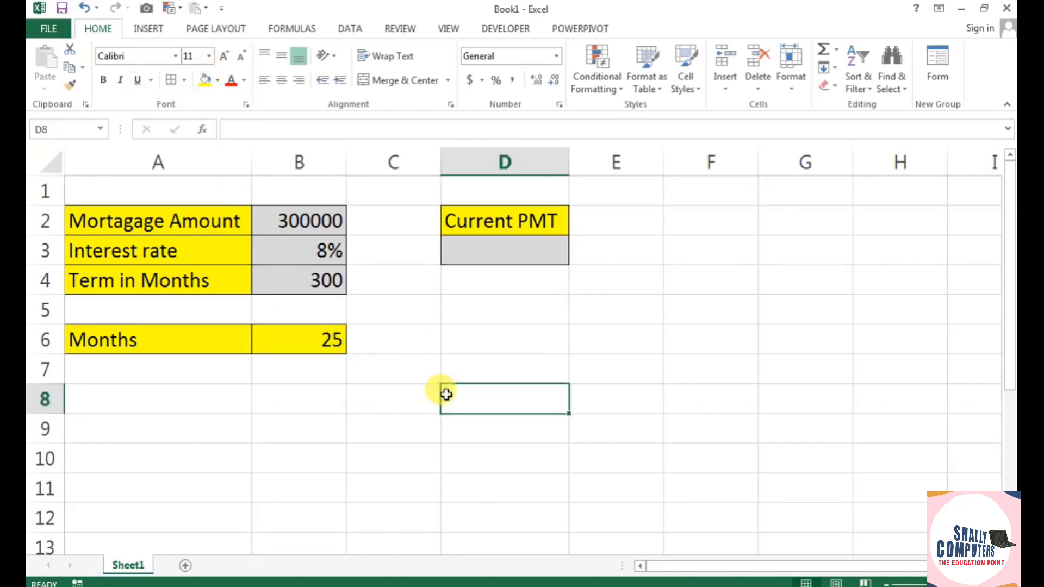
- Start a PMT function in cell D3, open its function arguments, and set Rate to B3/12
left_click(488, 253)
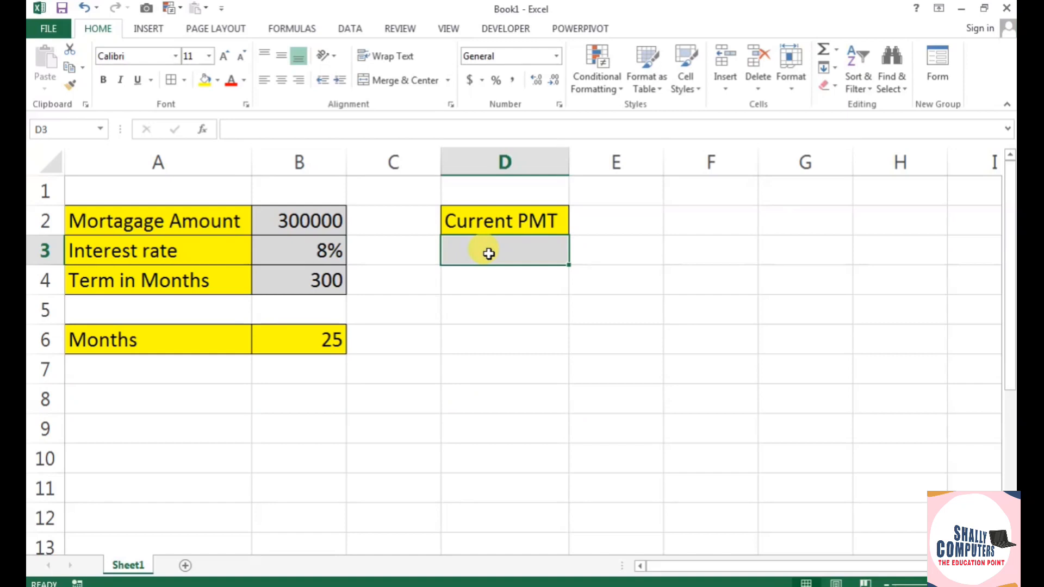
type("=pmt")
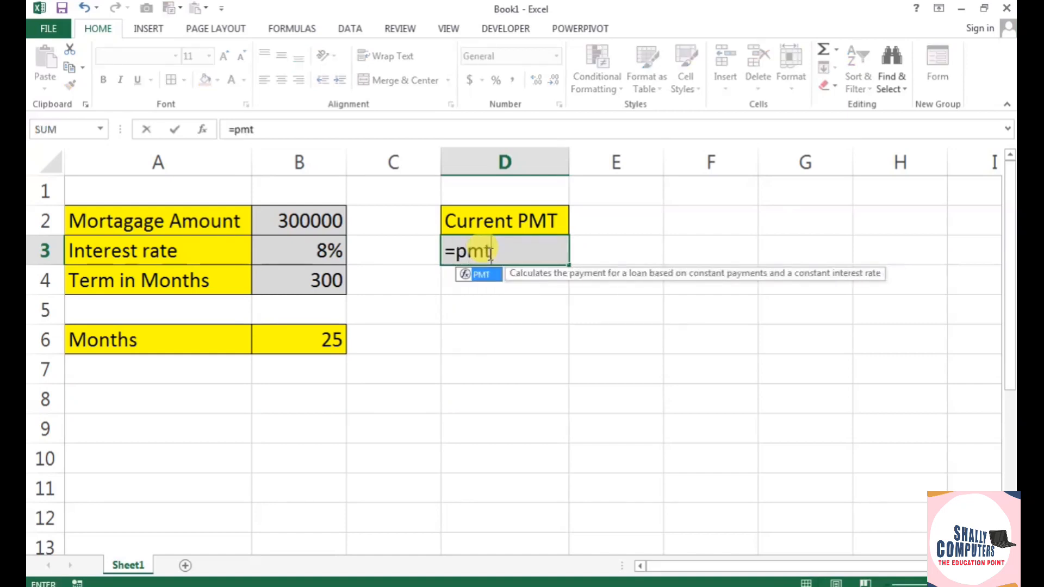
type("(")
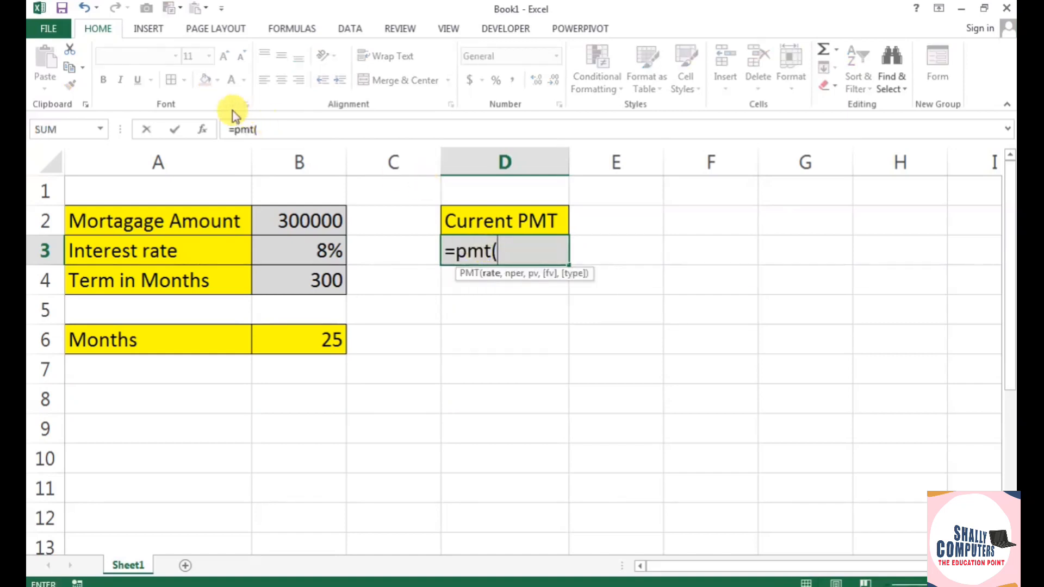
left_click(203, 130)
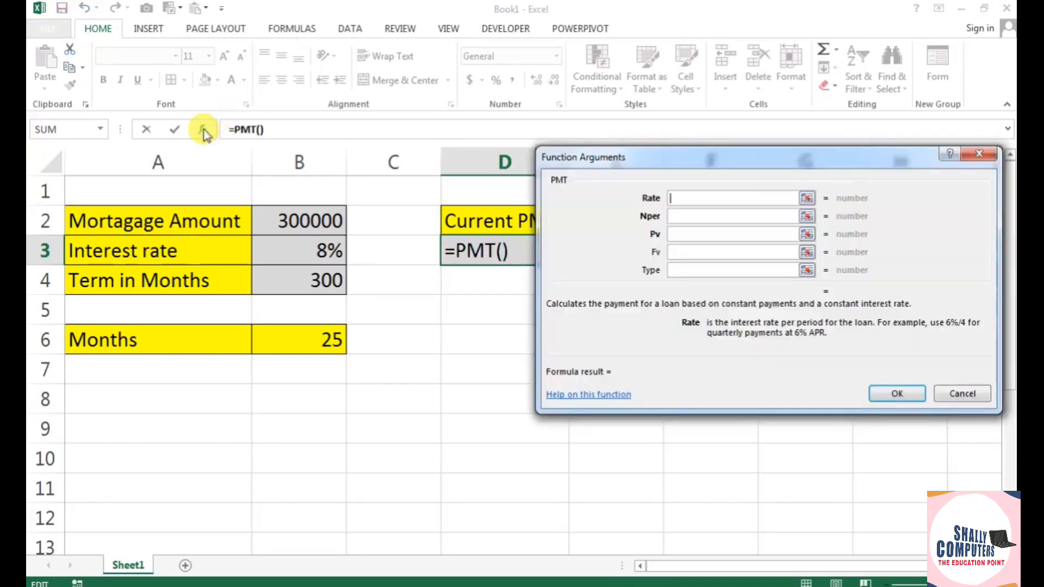
left_click_drag(698, 157, 734, 170)
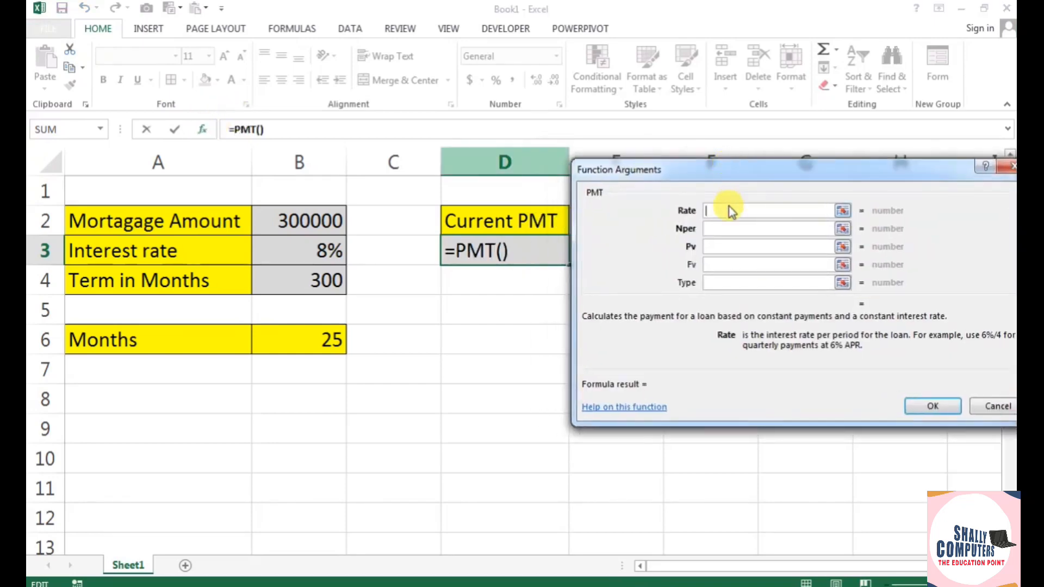
left_click(309, 249)
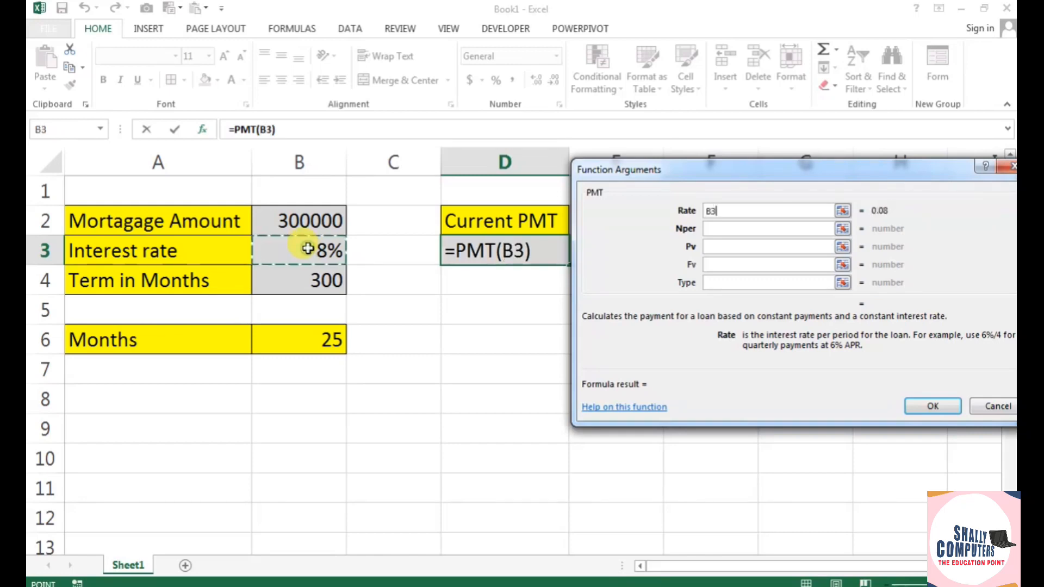
type("/12")
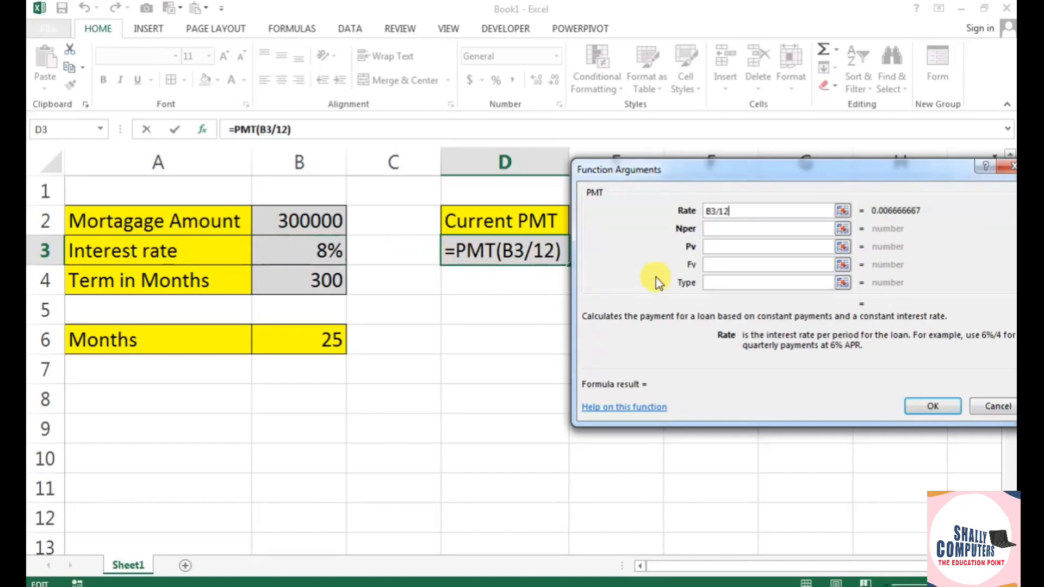
- Complete the PMT function in D3 with B4 as Nper and B2 as Pv, and insert it
left_click(732, 229)
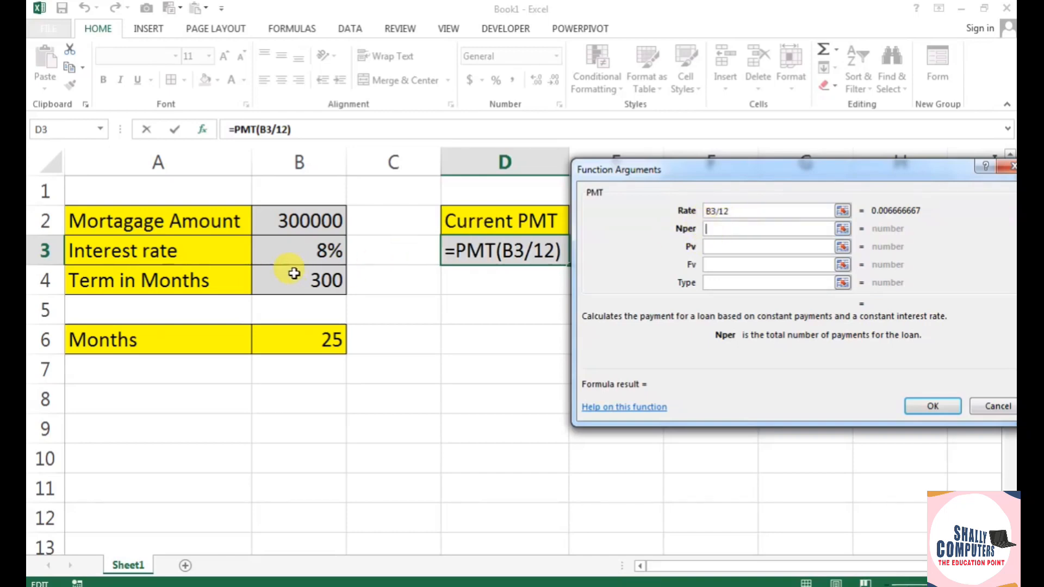
left_click(294, 274)
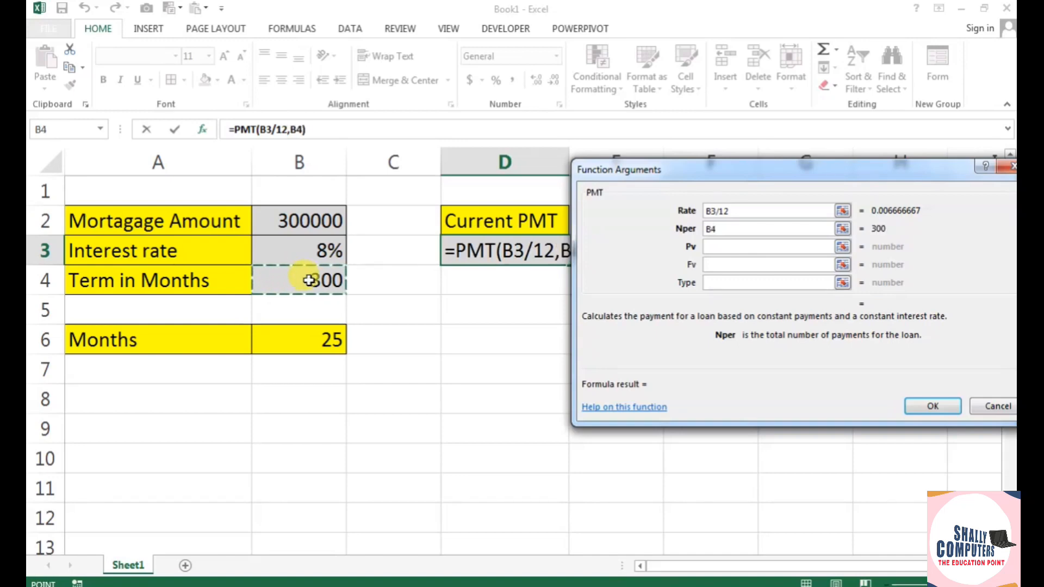
left_click(721, 247)
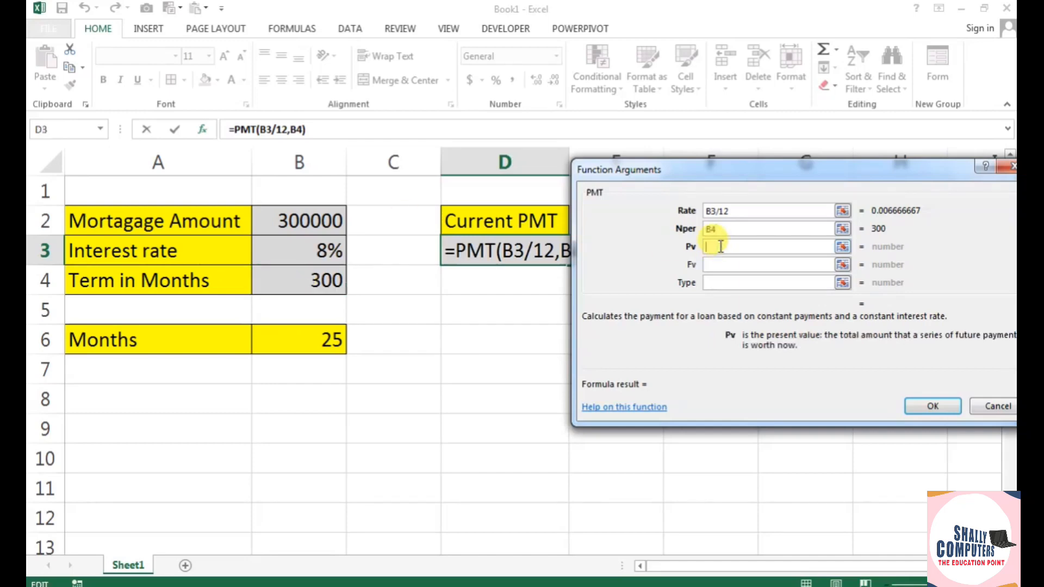
left_click(717, 249)
left_click(316, 220)
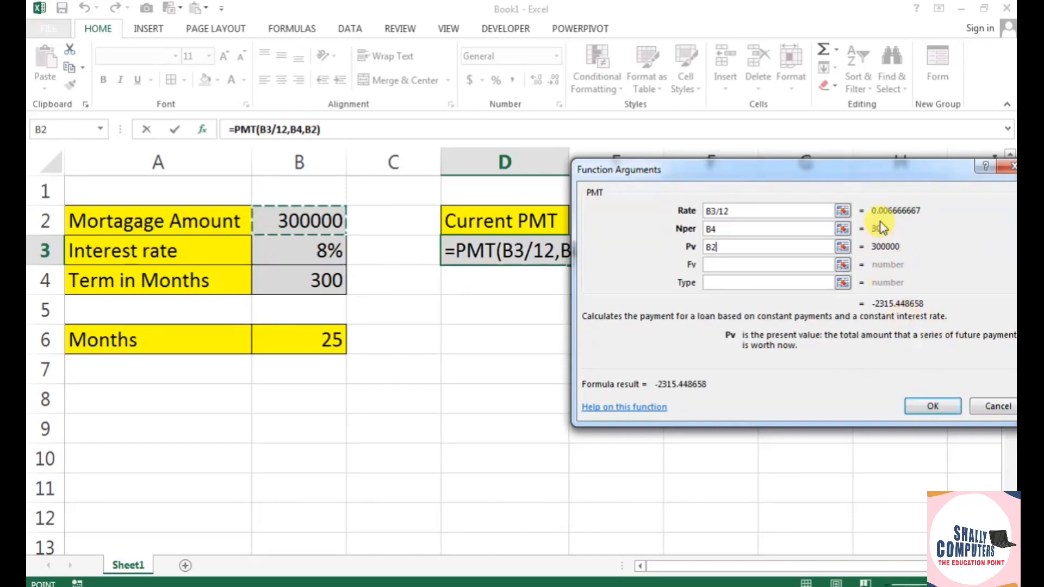
left_click(731, 229)
left_click(743, 247)
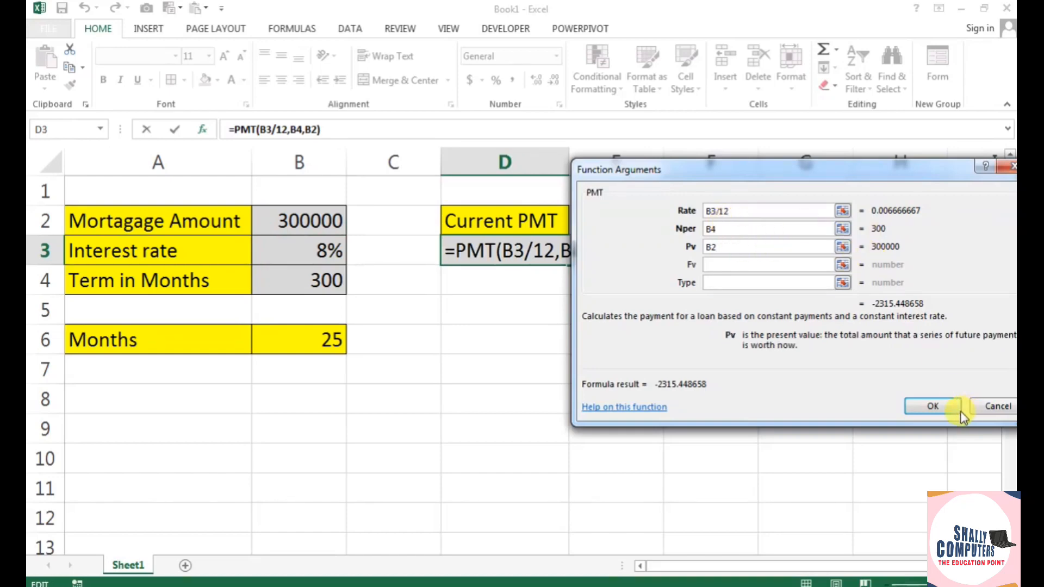
left_click(932, 407)
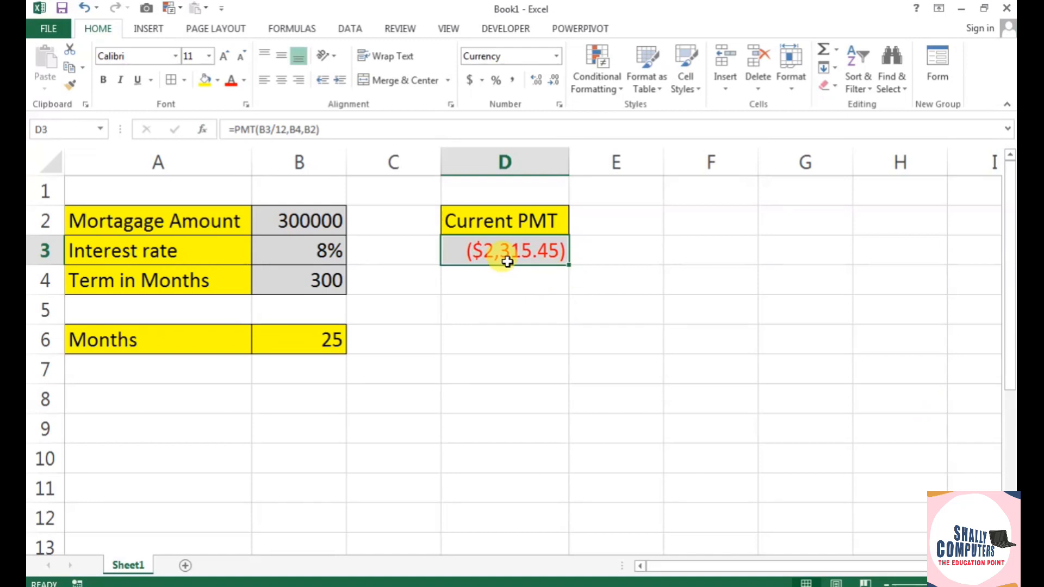
- Put a minus sign before PMT in the D3 formula so that it reads =-PMT(B3/12,B4,B2)
left_click(232, 130)
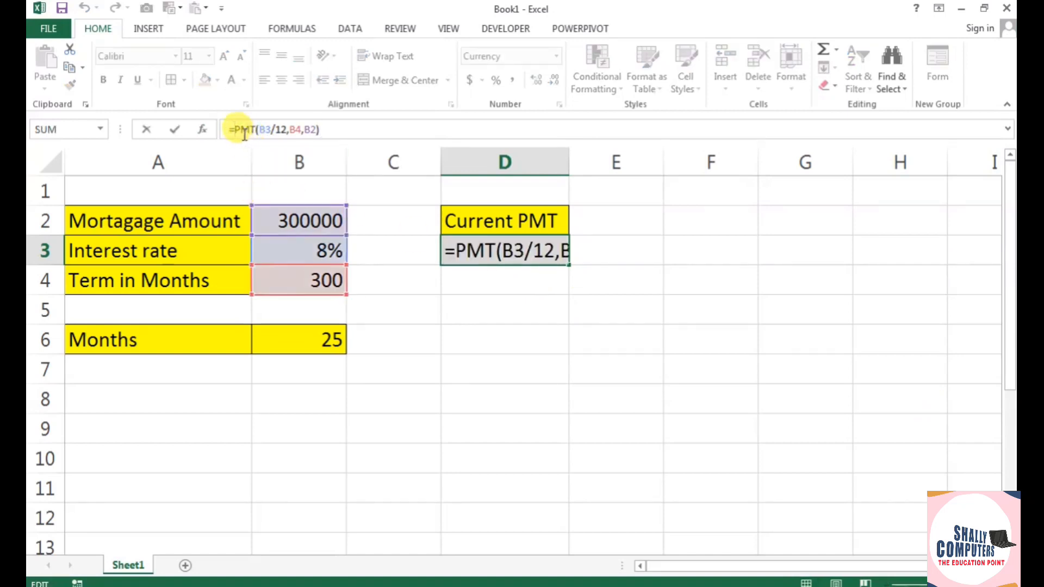
type("-")
key("Return")
- Give the payment in D3 the General number format and reduce it to zero decimal places
left_click(482, 250)
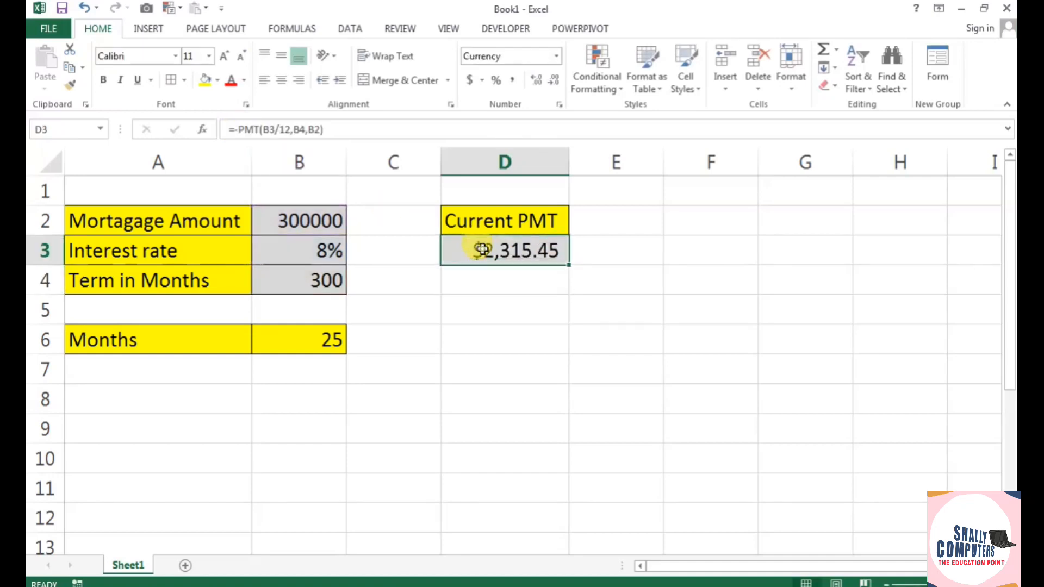
left_click(556, 61)
left_click(543, 83)
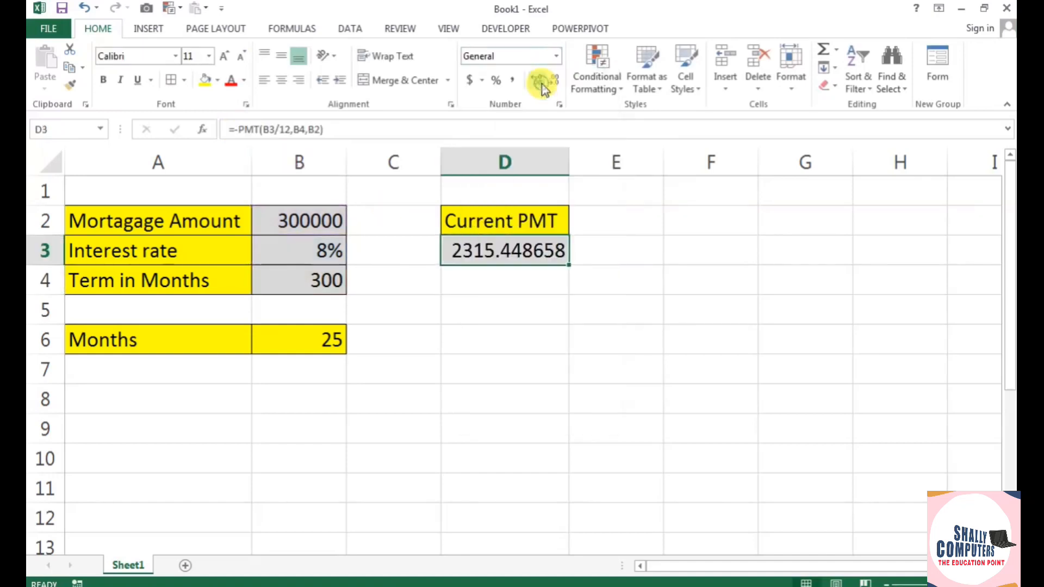
left_click(554, 82)
left_click(554, 81)
left_click(554, 82)
left_click(554, 81)
left_click(554, 82)
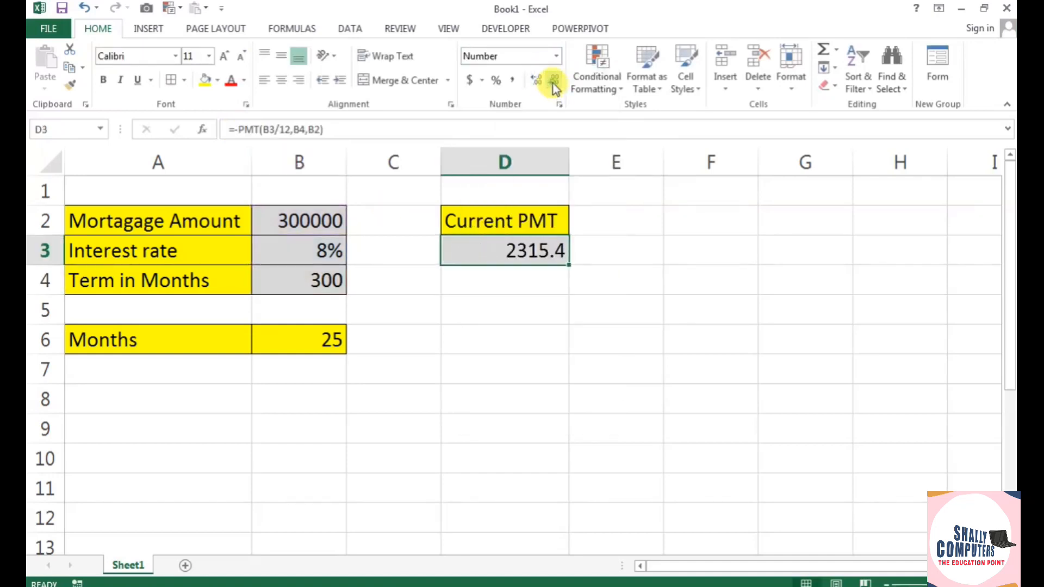
left_click(554, 82)
left_click(573, 360)
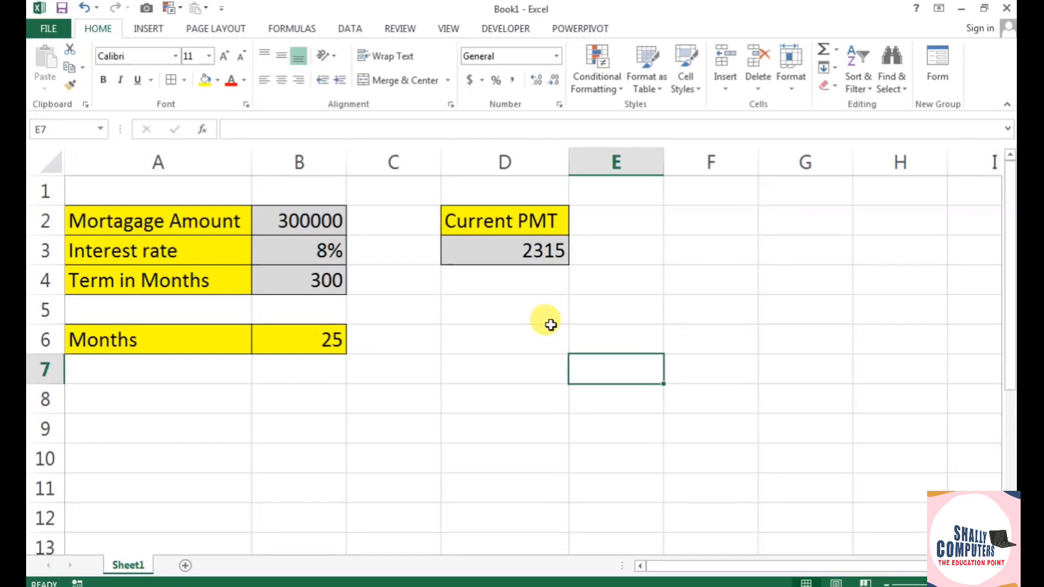
- Undo the number format and decimal place changes made to cell D3
left_click(537, 250)
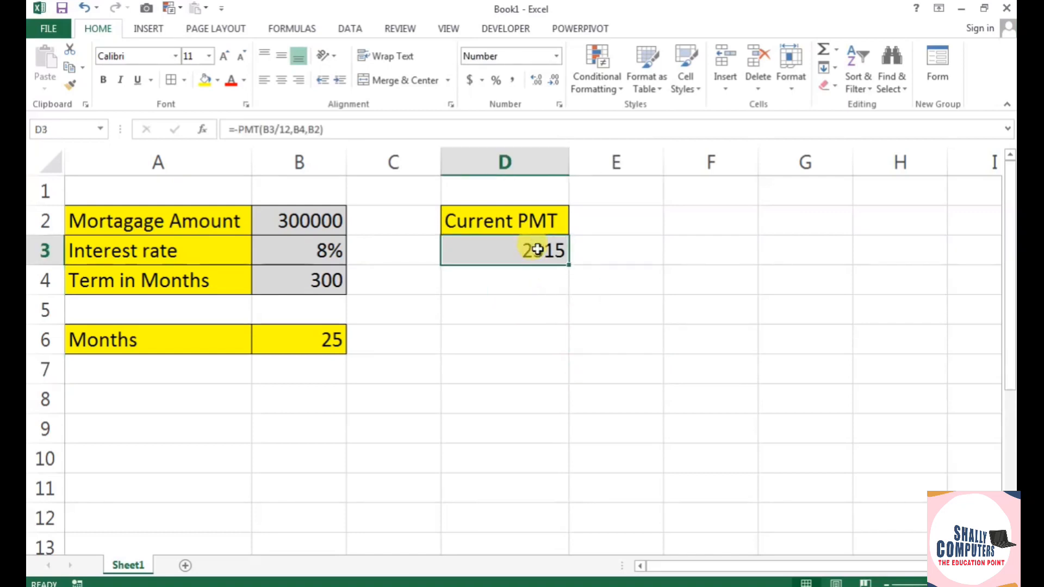
key("ctrl+z")
key("ctrl+z")
key("ctrl+z")
key("ctrl+z")
key("ctrl+z")
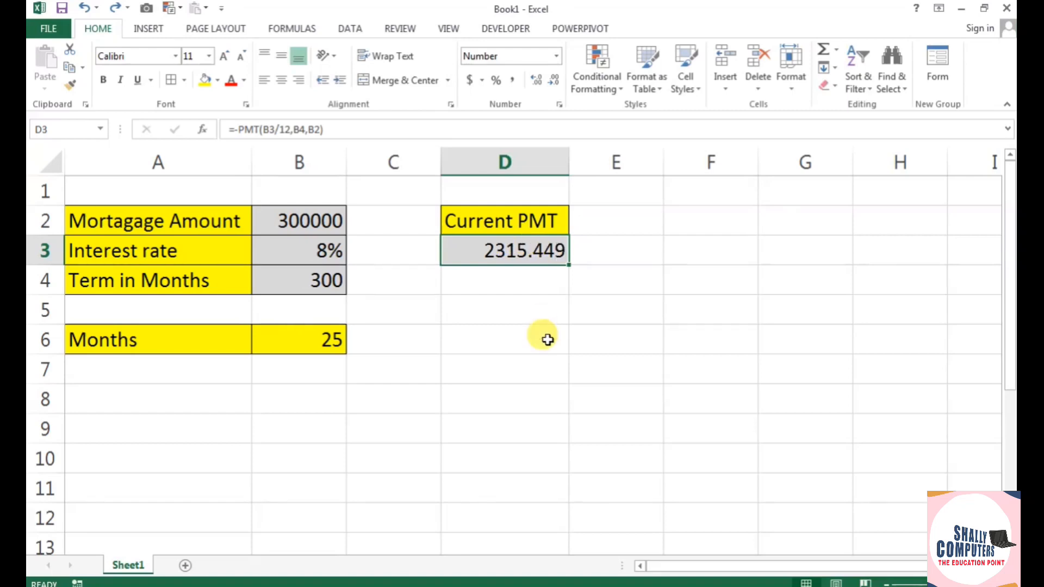
key("ctrl+z")
key("ctrl+y")
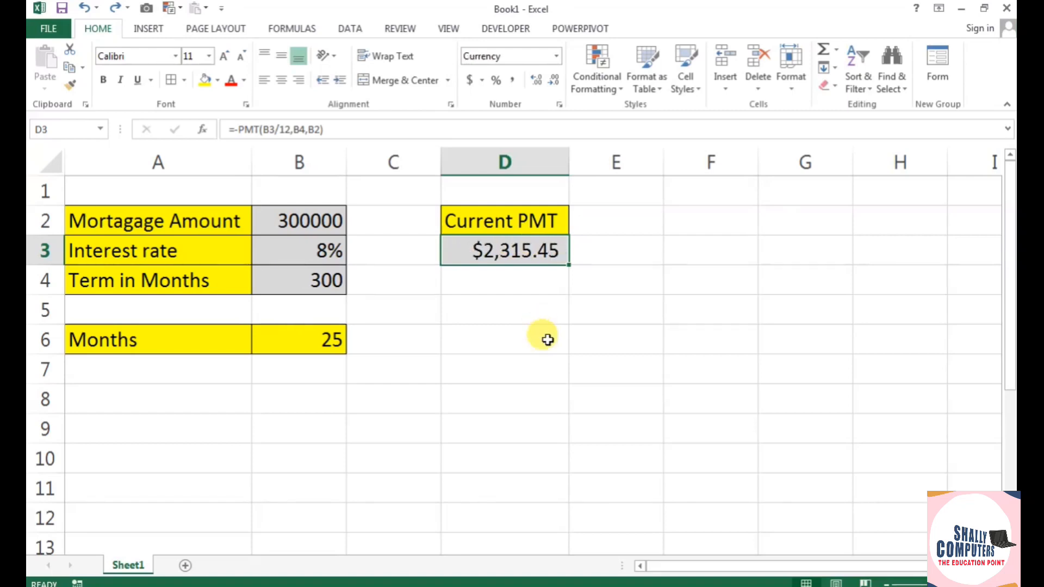
left_click(555, 306)
left_click(527, 254)
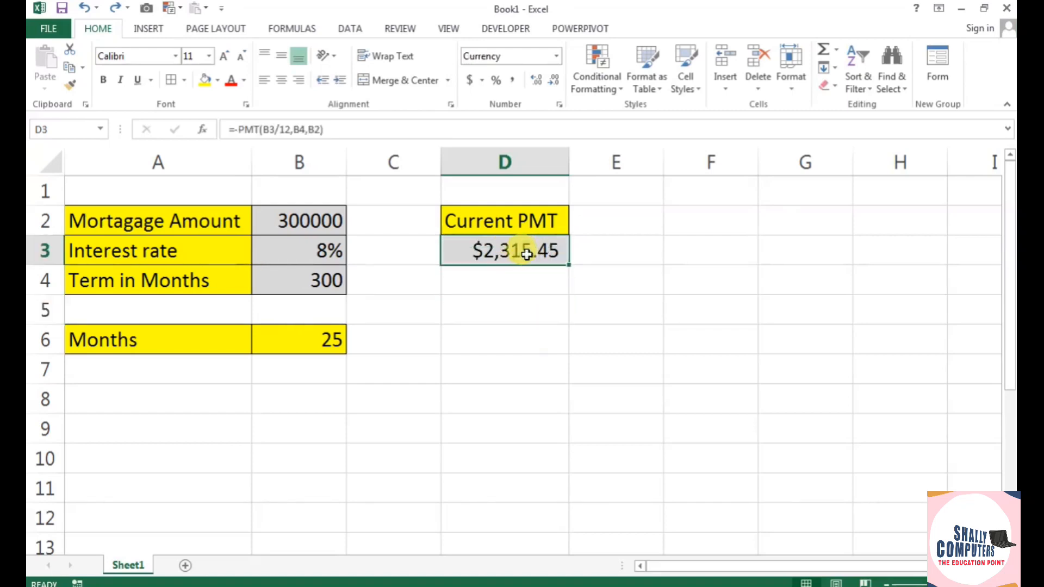
- Change cell D3 from Currency to the General format and decrease its decimals until only whole numbers are shown
left_click(556, 57)
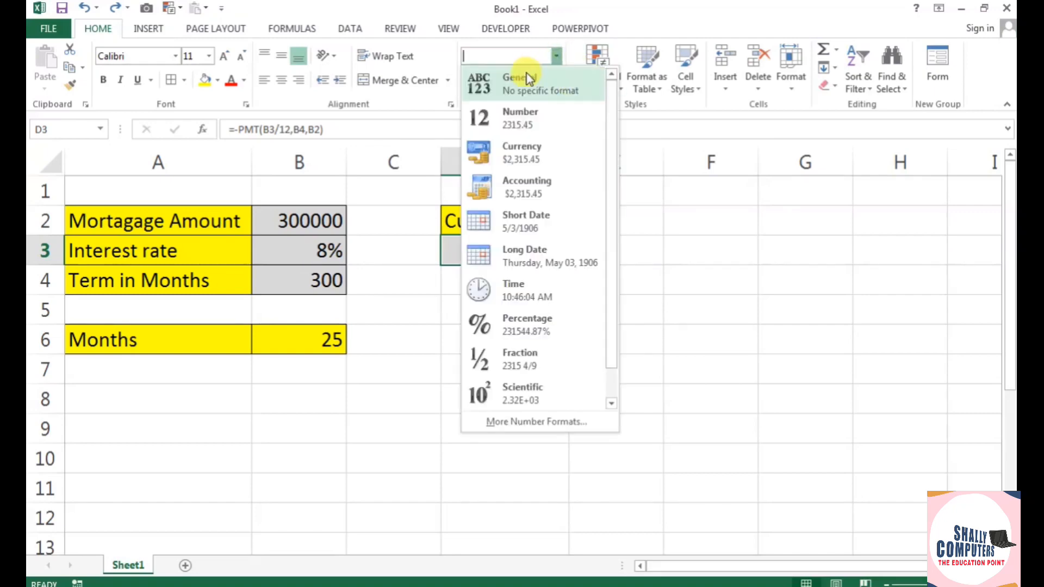
left_click(522, 84)
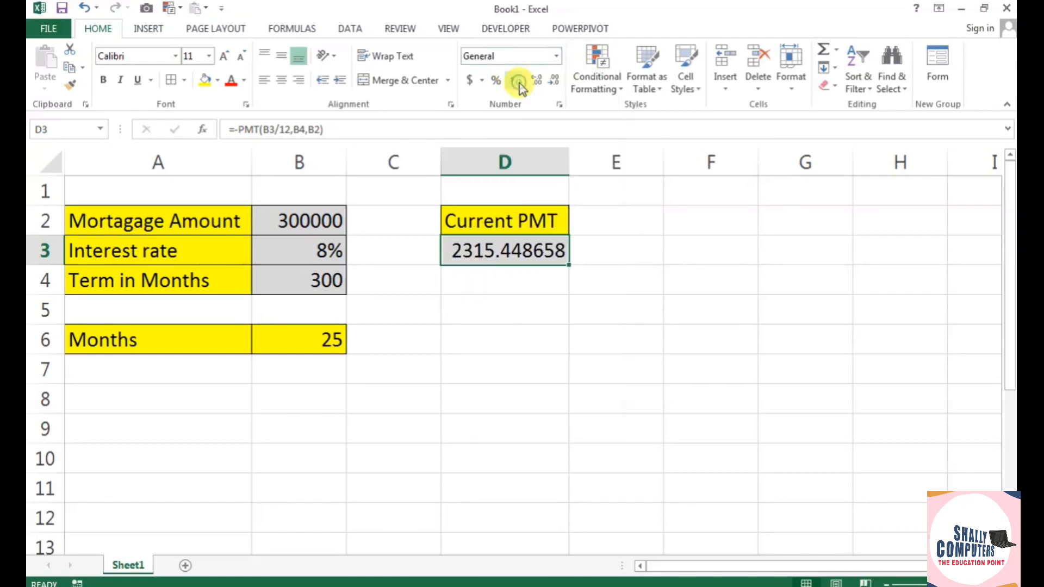
left_click(555, 79)
left_click(555, 80)
left_click(555, 80)
left_click(555, 79)
left_click(555, 80)
left_click(554, 80)
left_click(491, 319)
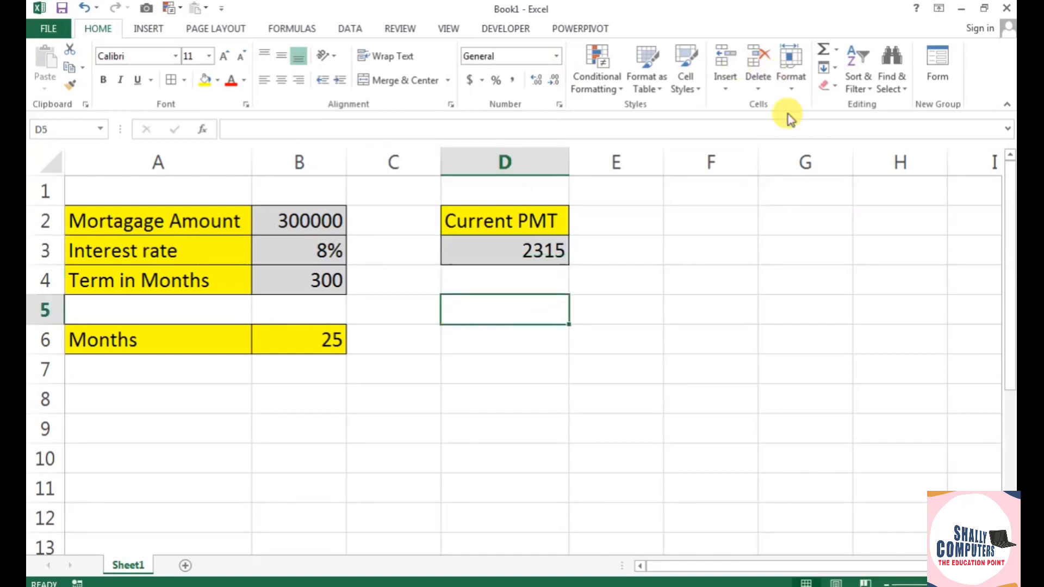
- Enter the note "I need 1500 Installment" in cell E3 beside the current payment
left_click(353, 29)
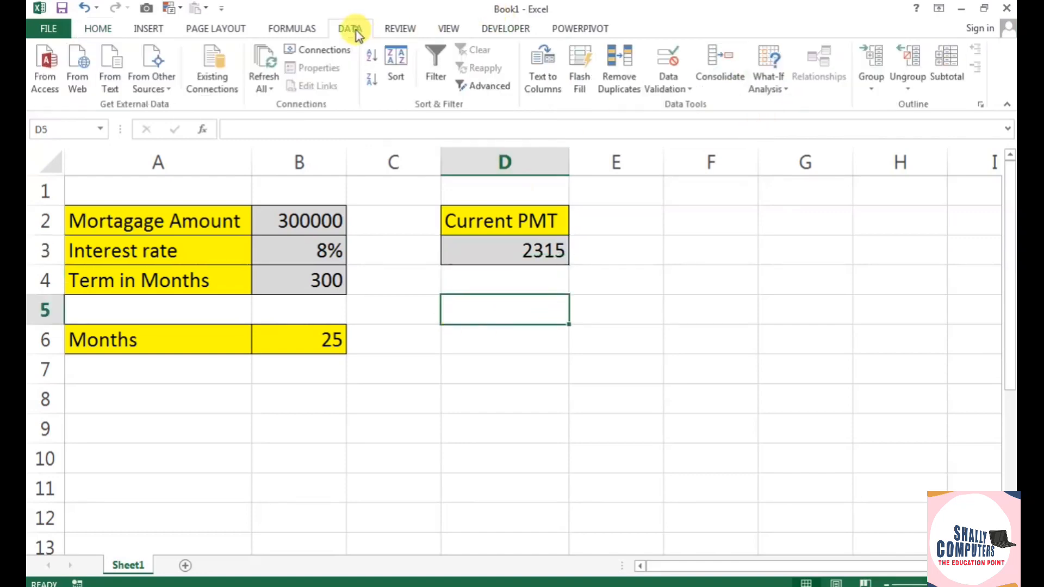
left_click(394, 401)
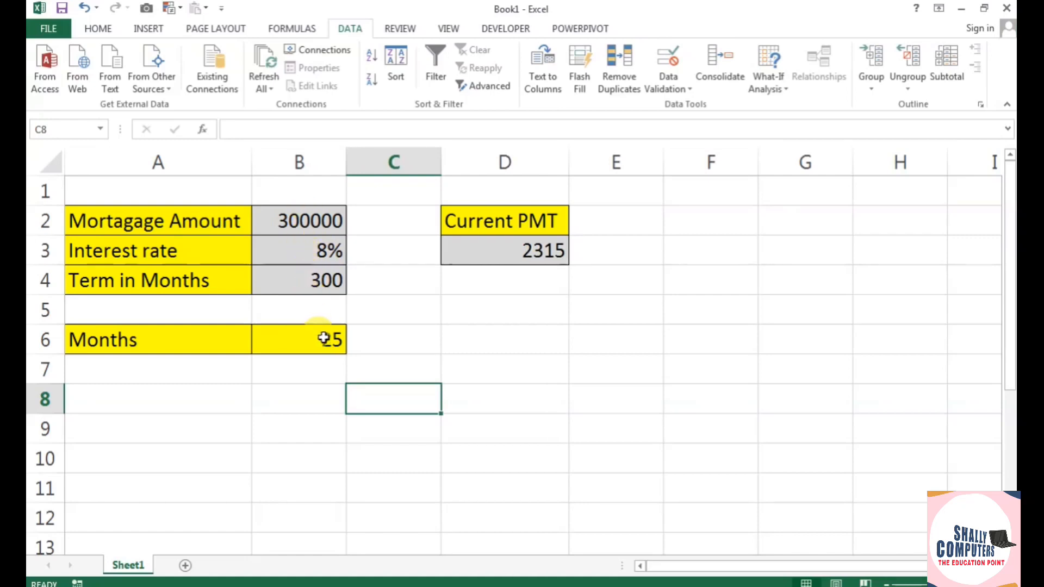
left_click(531, 248)
left_click(627, 247)
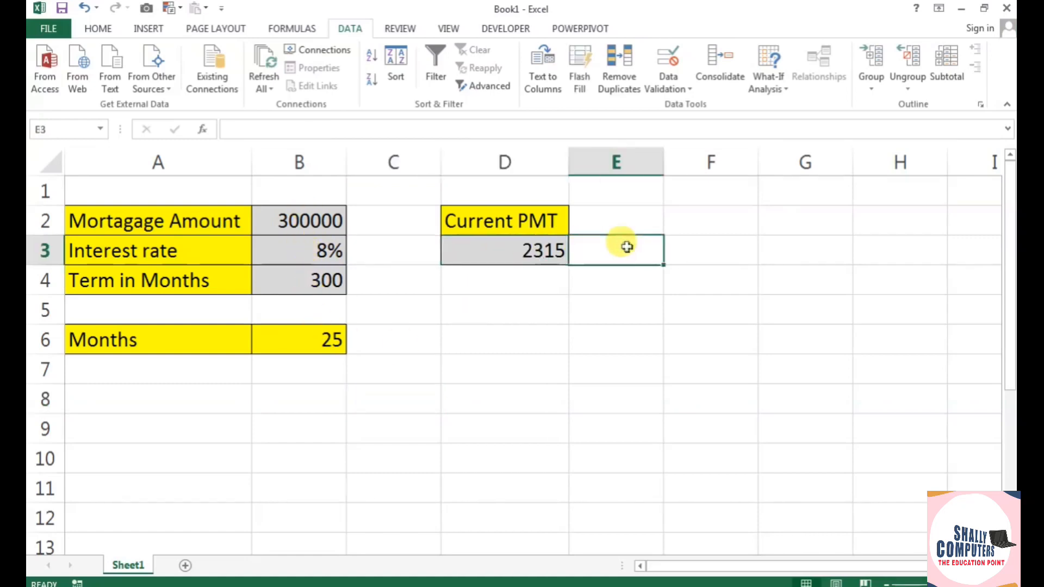
type("I need")
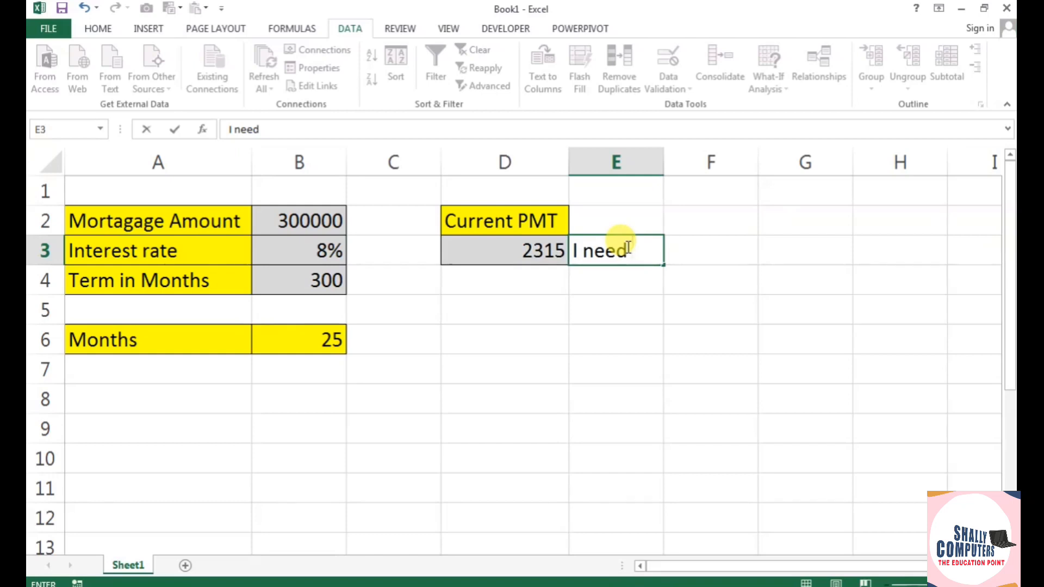
type("  1500")
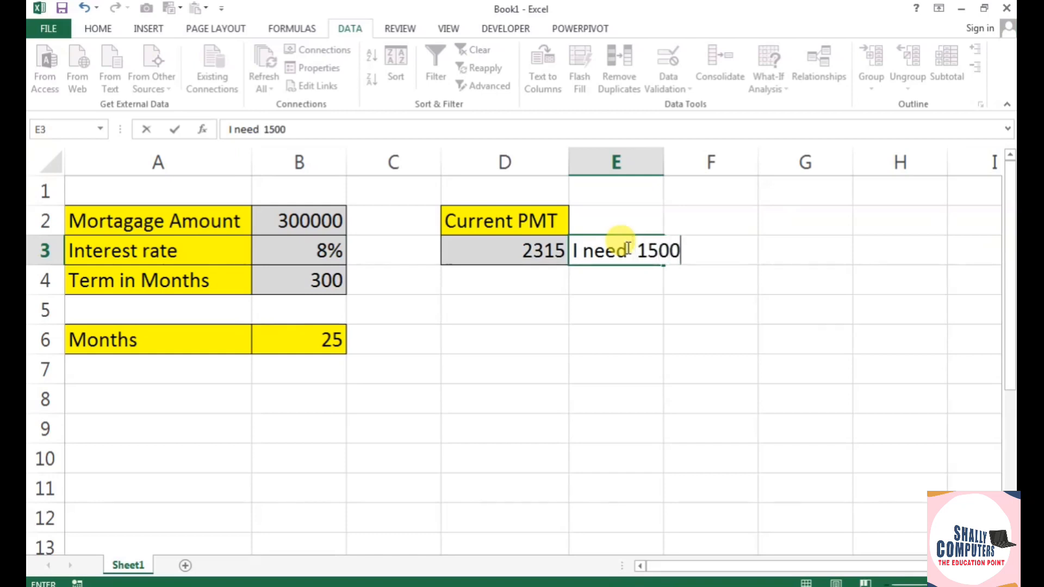
type(" Insta")
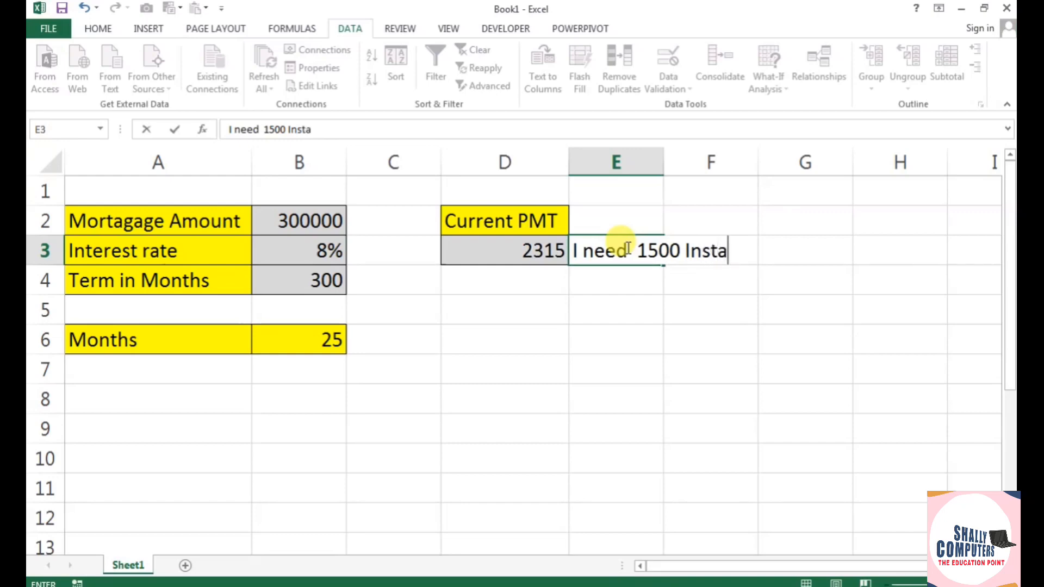
type("llment")
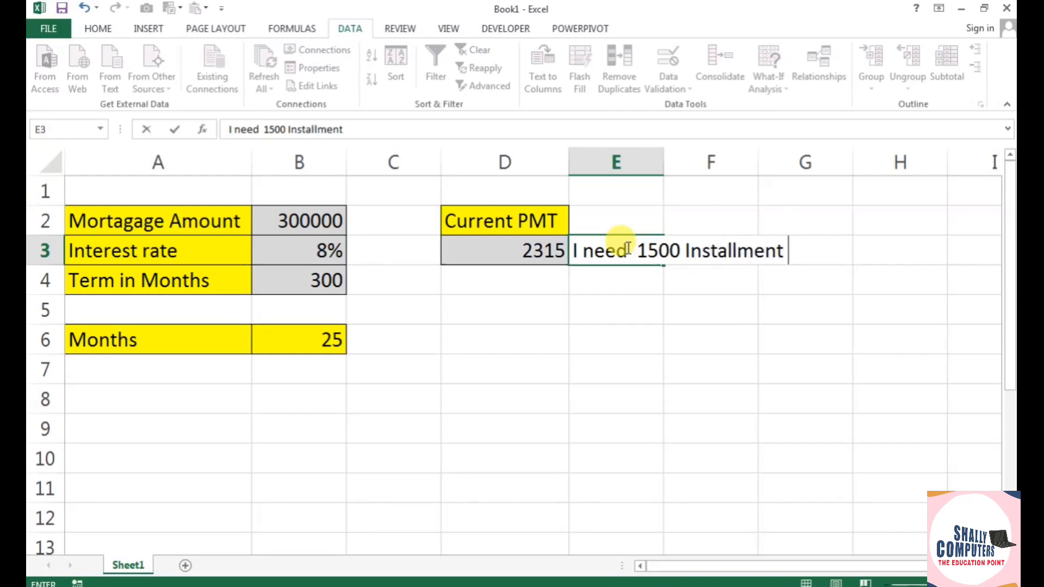
left_click(647, 368)
- Enter the note "so what to do" in cell F4
left_click(707, 279)
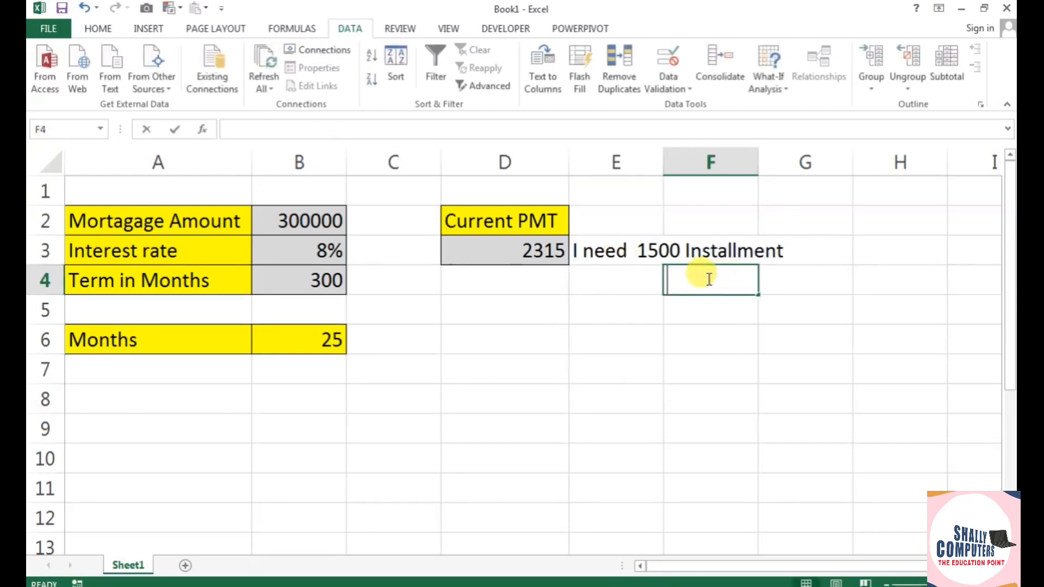
type("so what to do")
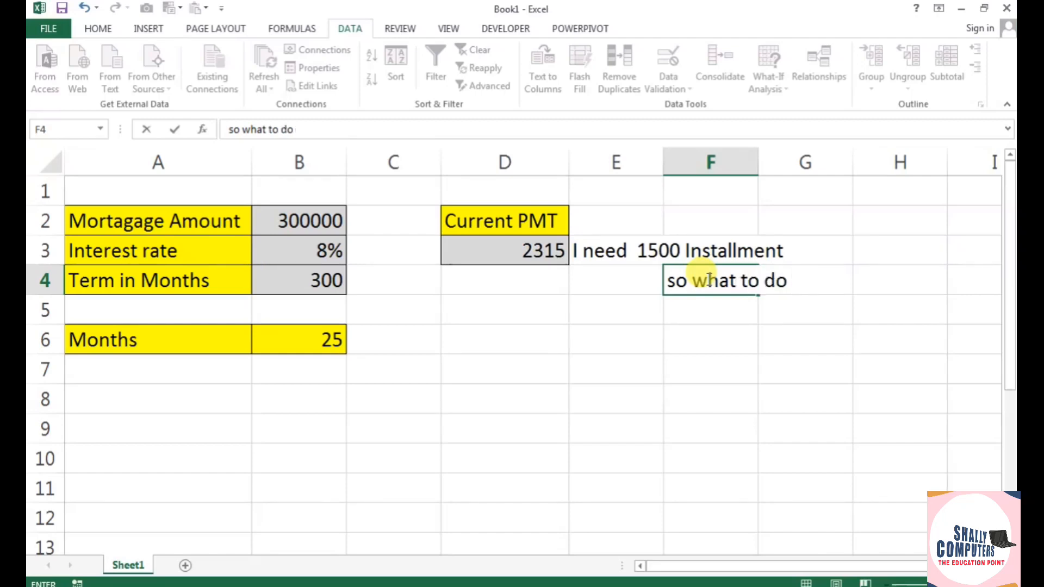
left_click(731, 388)
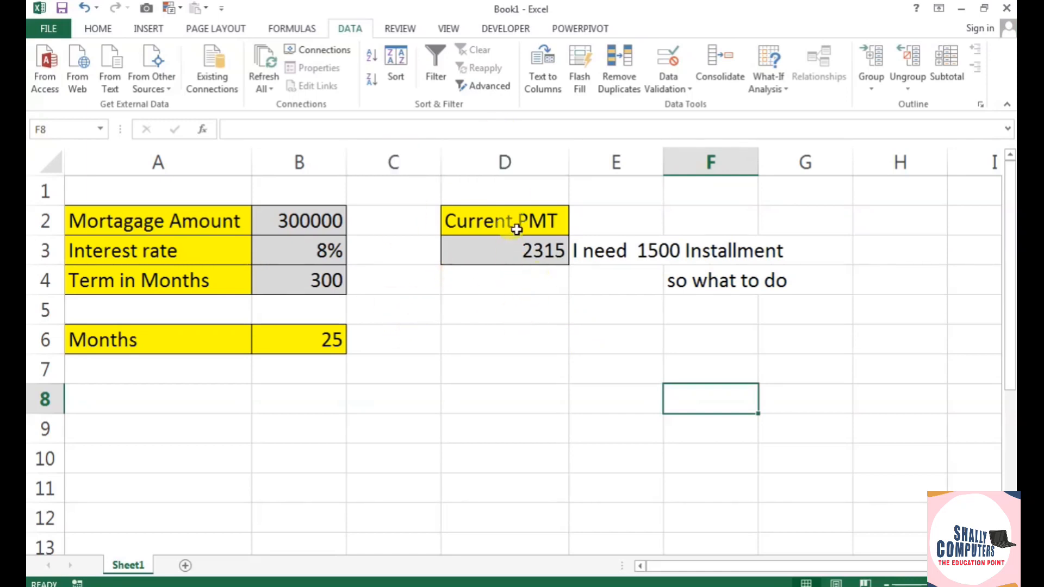
- Run Goal Seek to bring the payment in cell D3 to 1500 by changing the mortgage amount in B2, and keep the solution
left_click(515, 249)
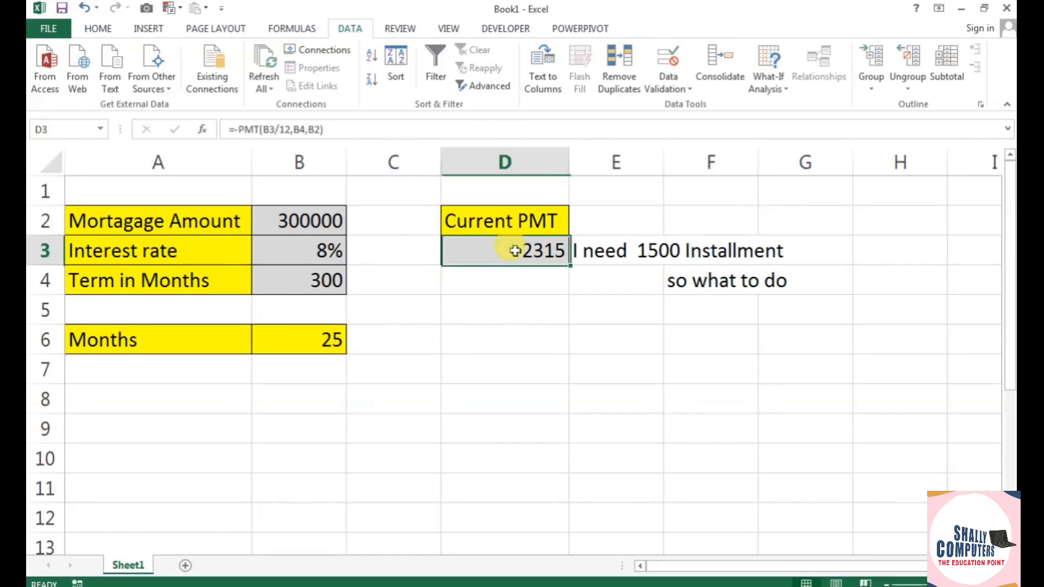
left_click(663, 78)
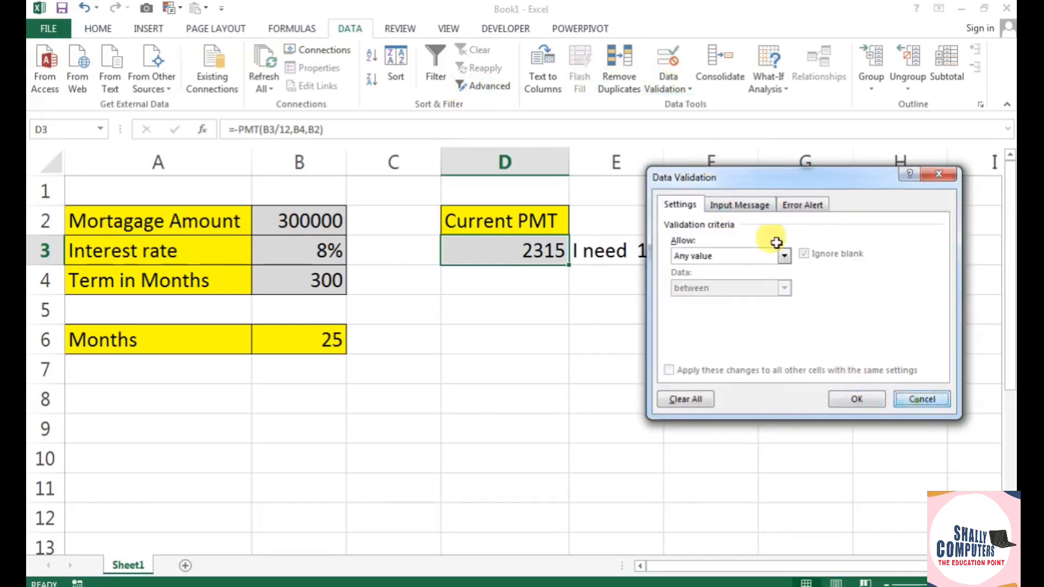
key("Escape")
left_click(774, 91)
left_click(794, 125)
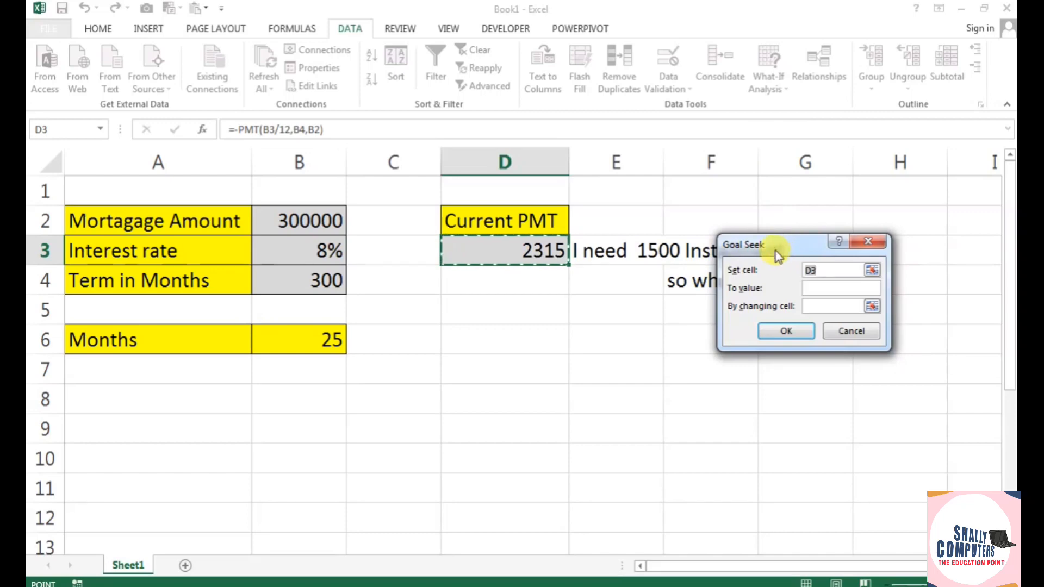
left_click_drag(777, 248, 659, 326)
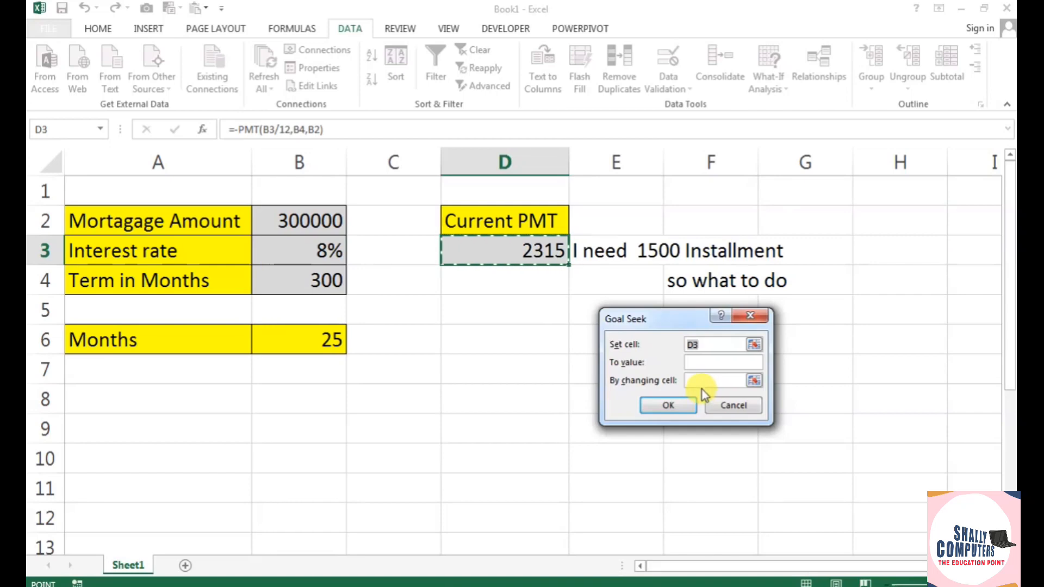
left_click(529, 252)
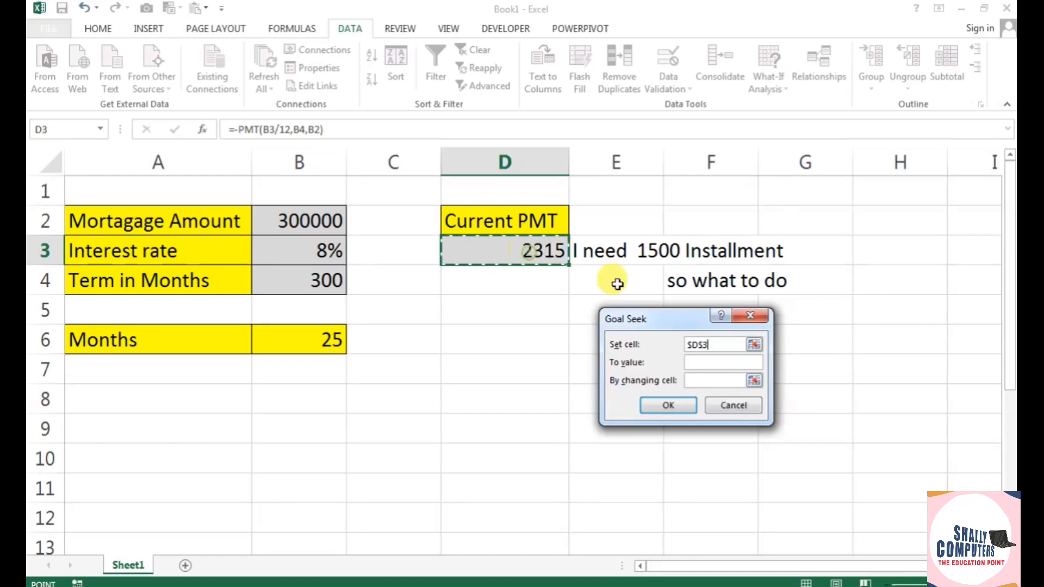
left_click(700, 362)
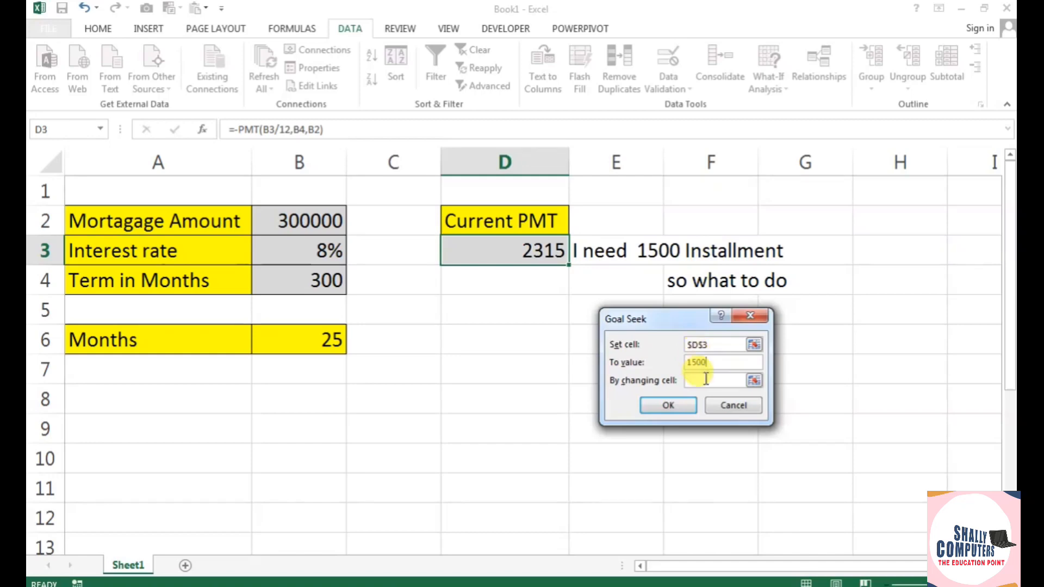
left_click(705, 379)
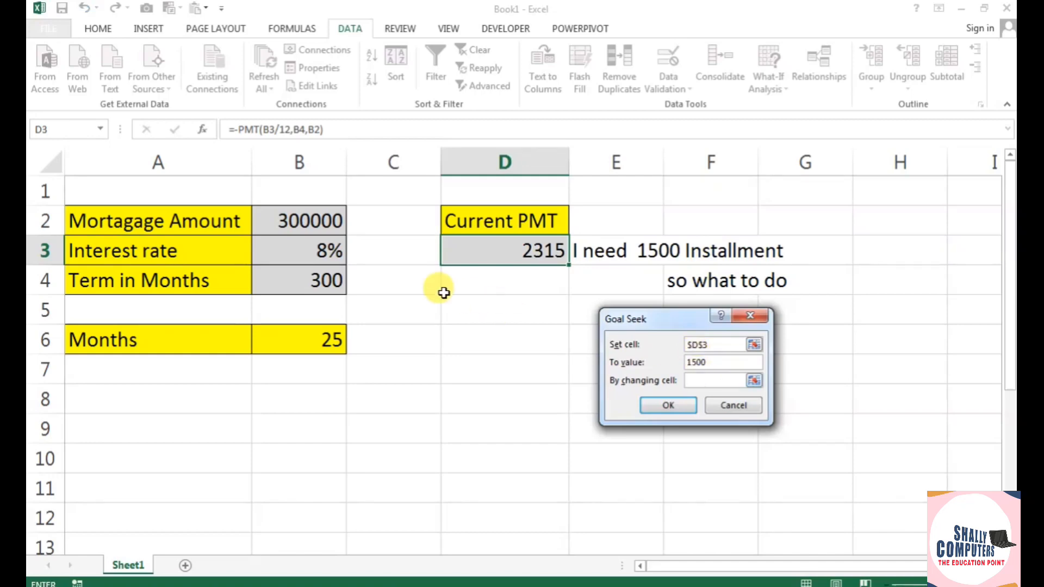
left_click(294, 219)
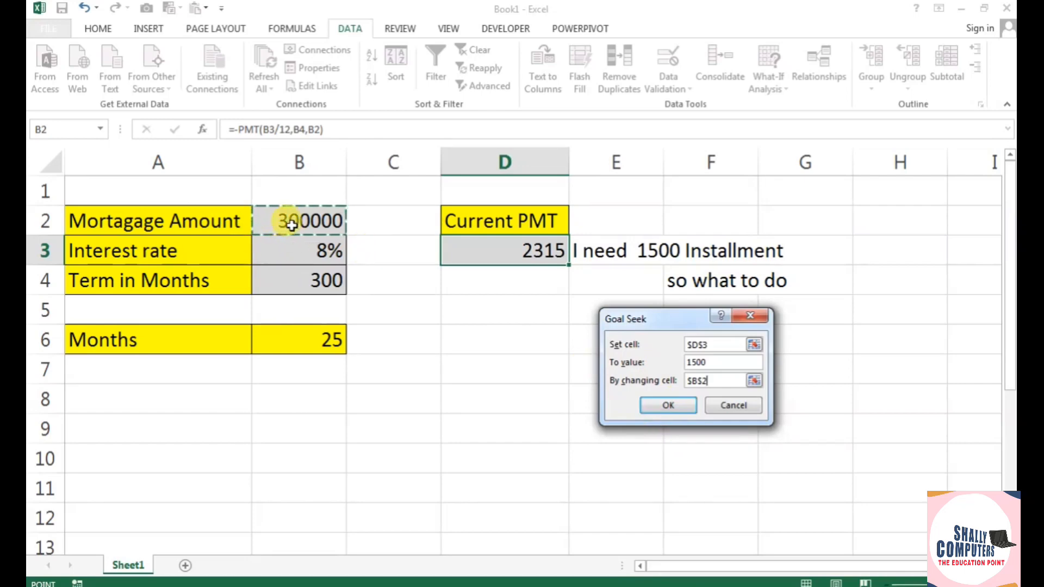
left_click(667, 405)
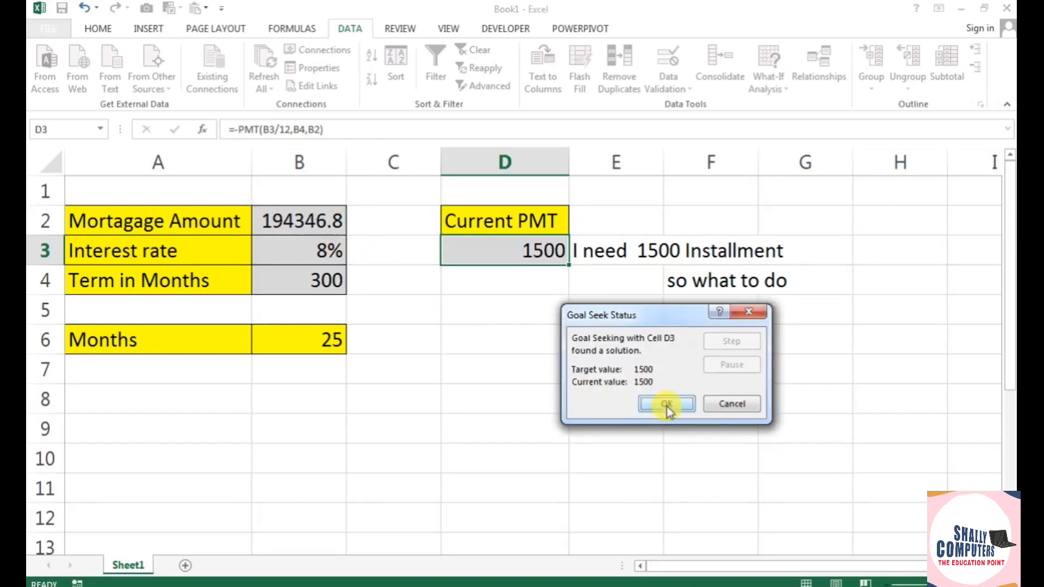
left_click(667, 405)
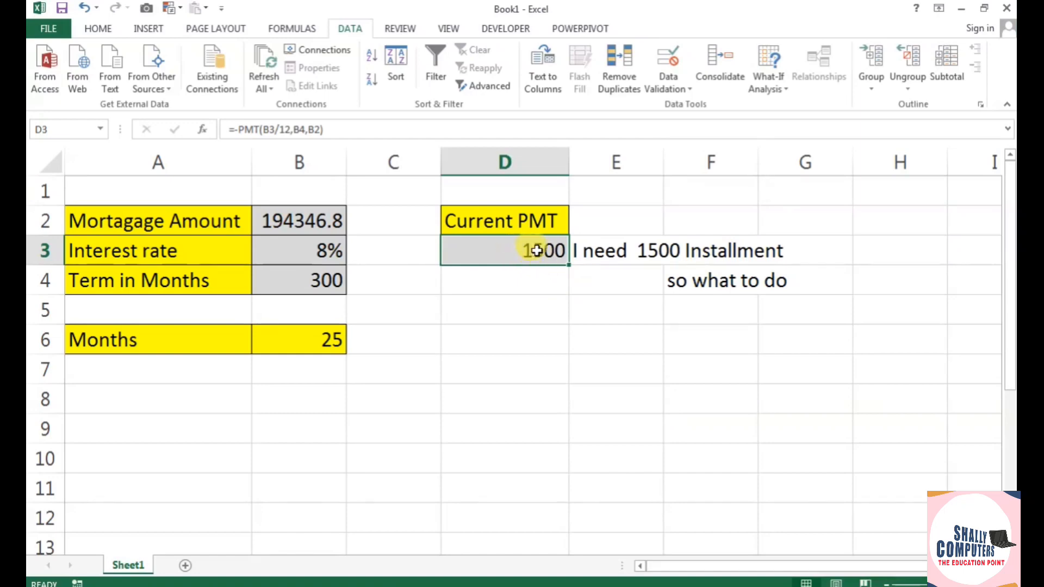
- Fill the mortgage amount cell B2 and the payment cell D3 with blue
left_click(301, 222)
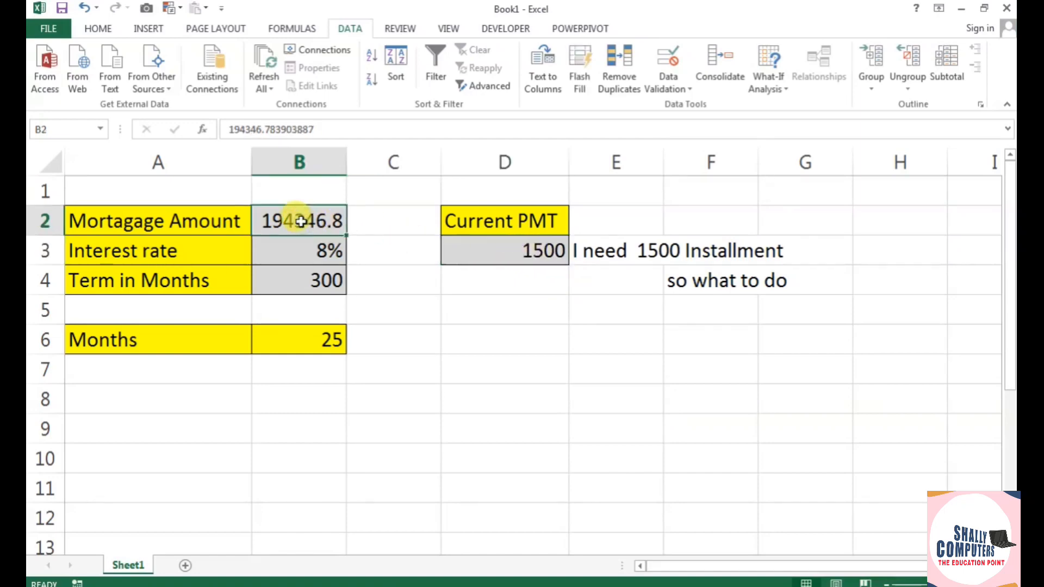
left_click(481, 252, "ctrl")
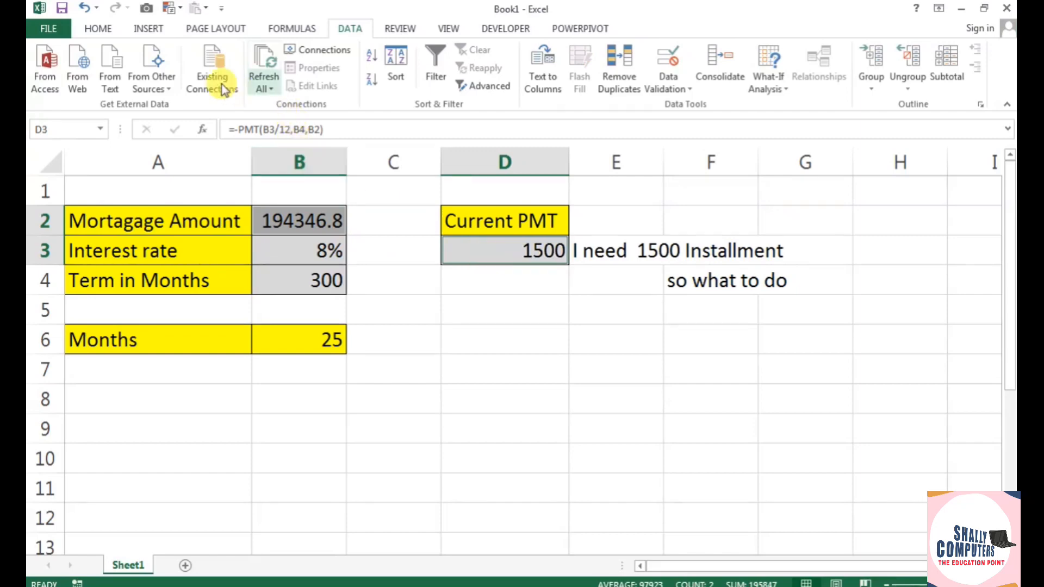
left_click(103, 29)
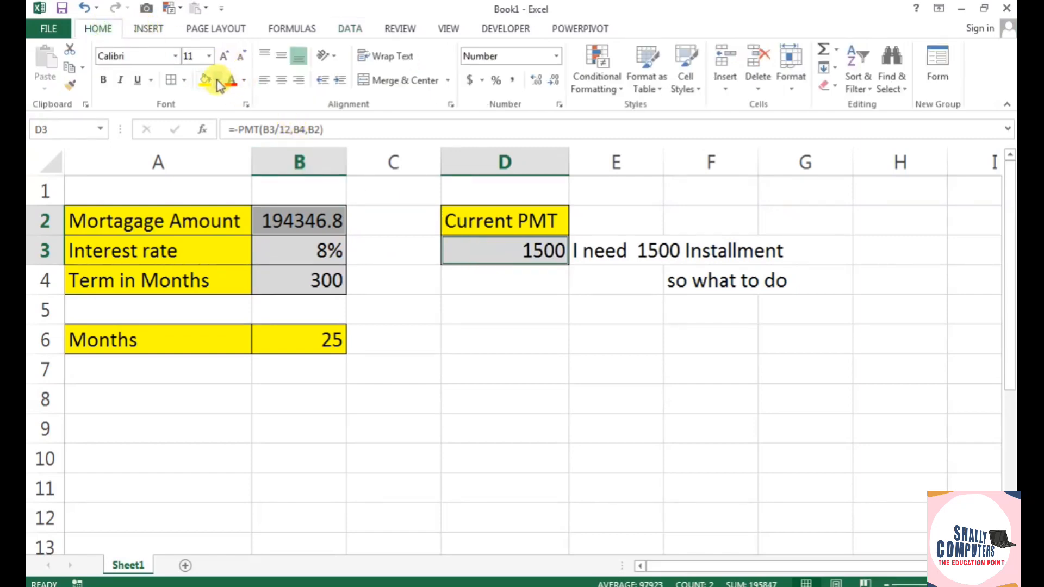
left_click(217, 80)
left_click(257, 160)
left_click(478, 309)
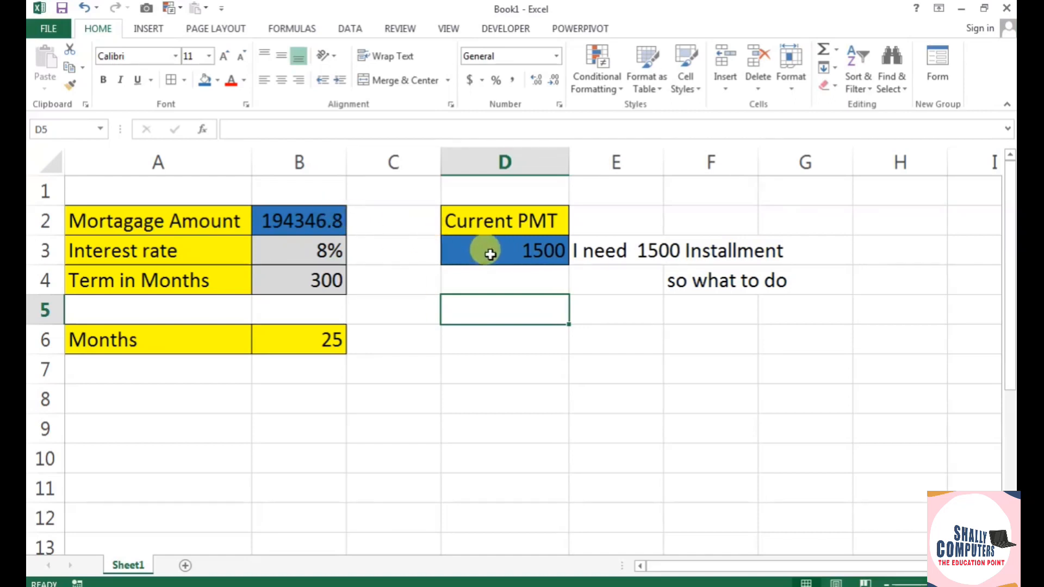
- Delete the installment notes beside the current payment by clearing the contents of E2:G5
left_click_drag(582, 228, 788, 301)
key("Delete")
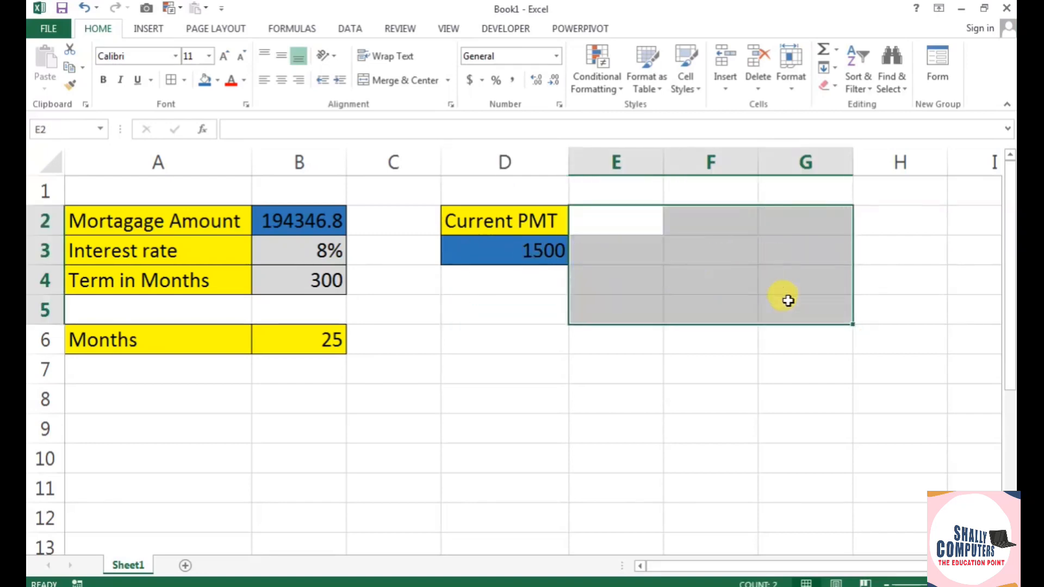
left_click(677, 368)
left_click(531, 252)
left_click(291, 223)
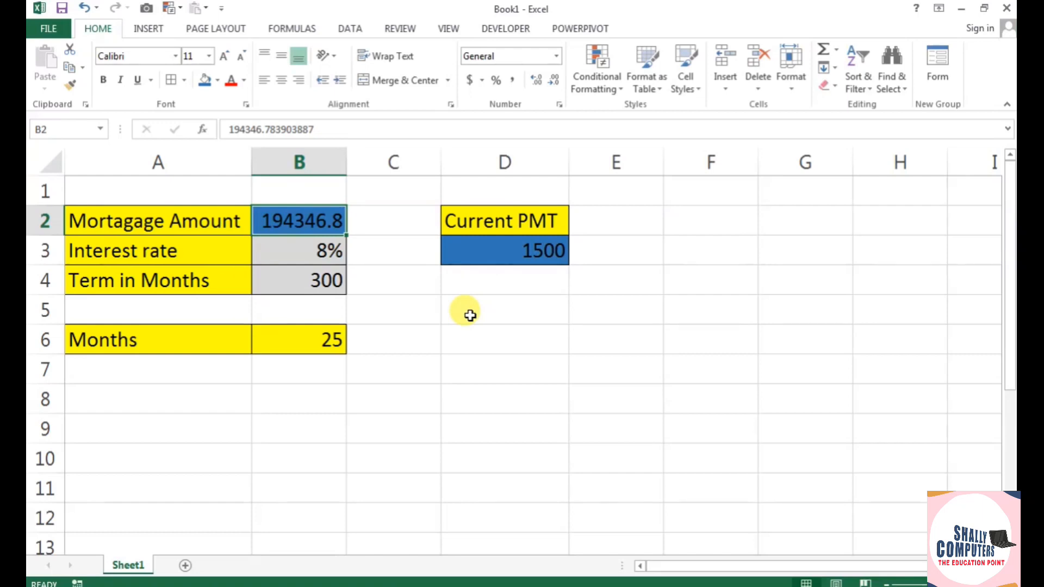
- Remove the Current PMT block in column D, clearing both its formats and its contents from D1:D4
left_click_drag(453, 193, 581, 291)
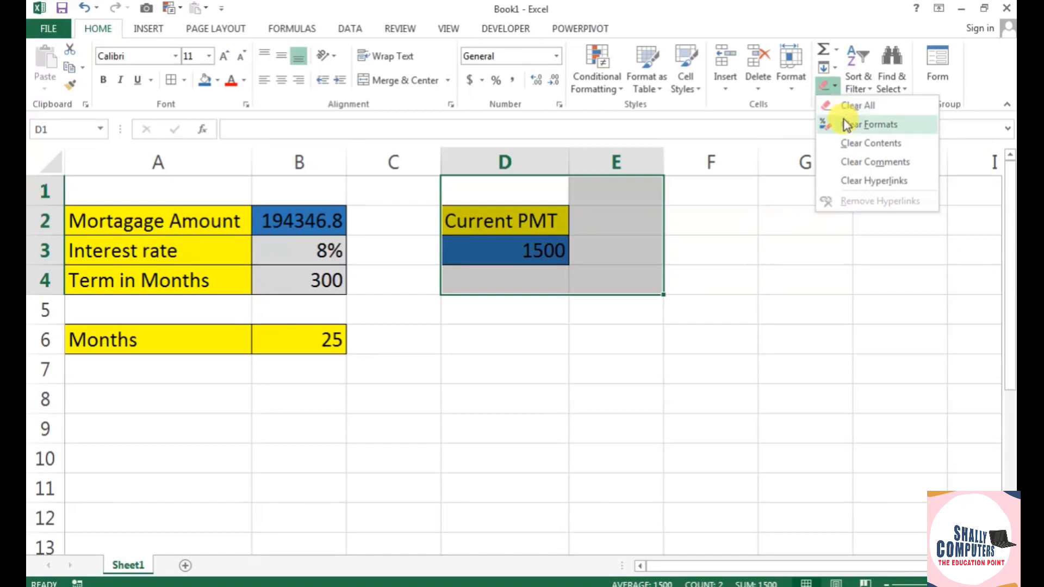
left_click(844, 123)
left_click(774, 337)
left_click_drag(483, 191, 566, 278)
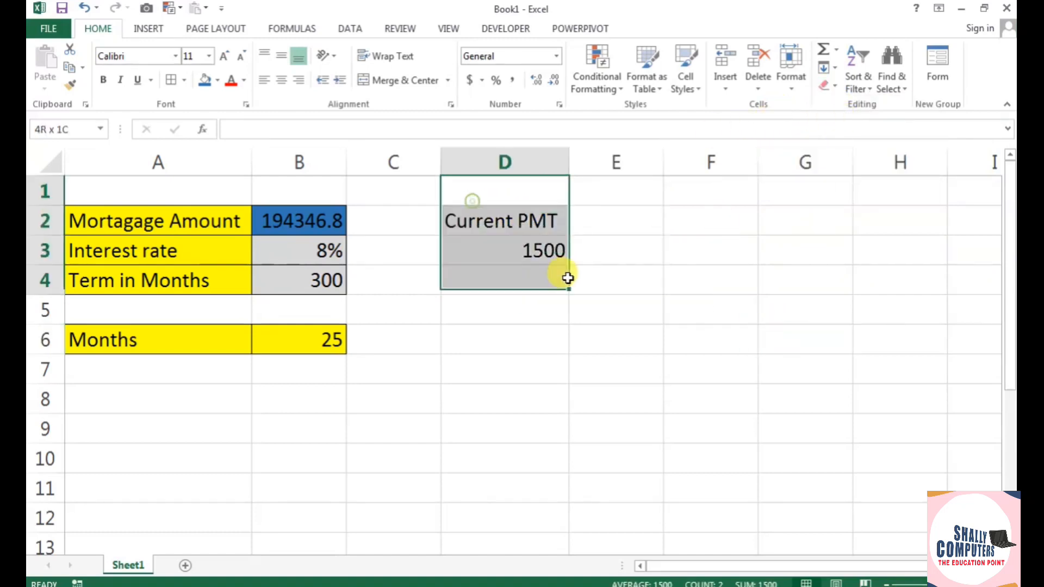
left_click(826, 86)
left_click(837, 109)
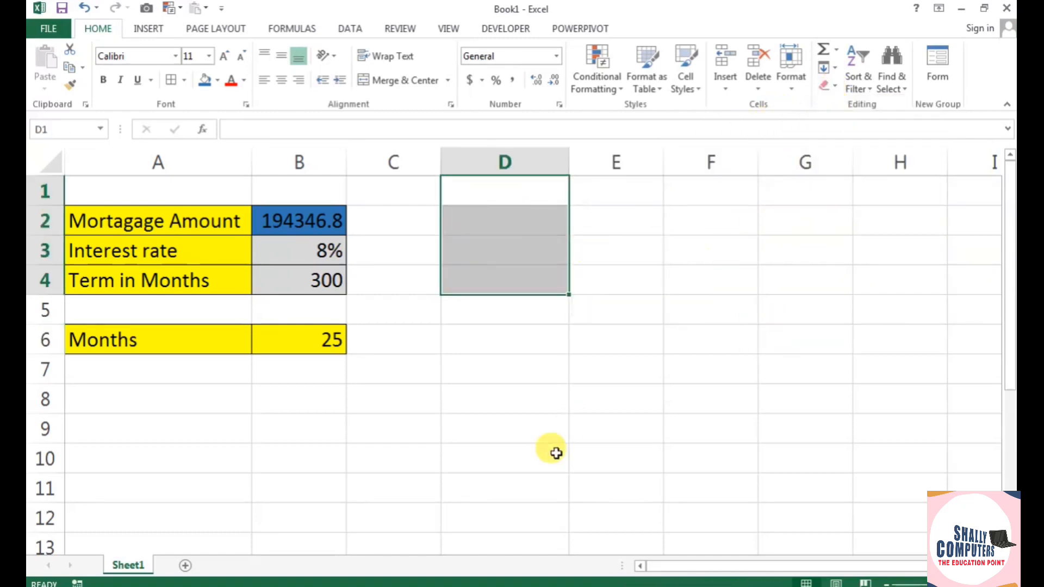
left_click(542, 451)
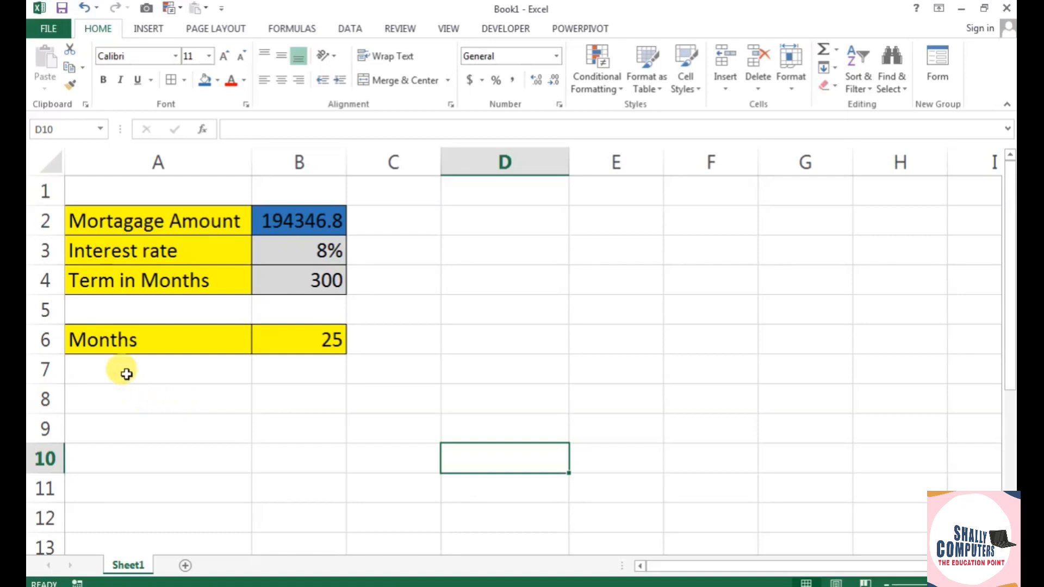
- Clear all contents and formatting of the Months row and the row below it in A6:B7
left_click_drag(116, 342, 300, 373)
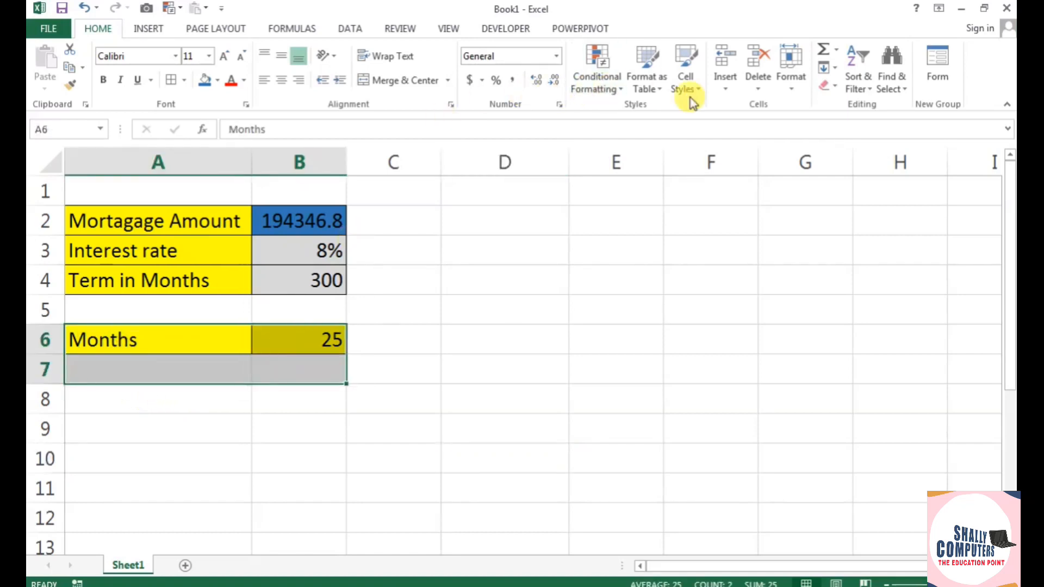
left_click(825, 86)
left_click(840, 104)
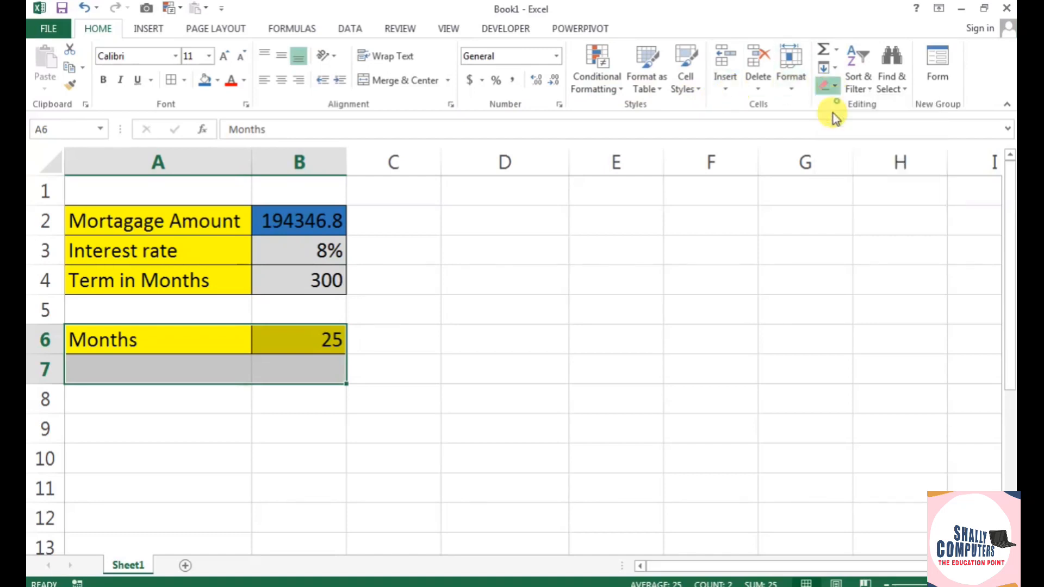
left_click(348, 382)
- Enter the heading "% Rate" in cell A7
left_click(101, 367)
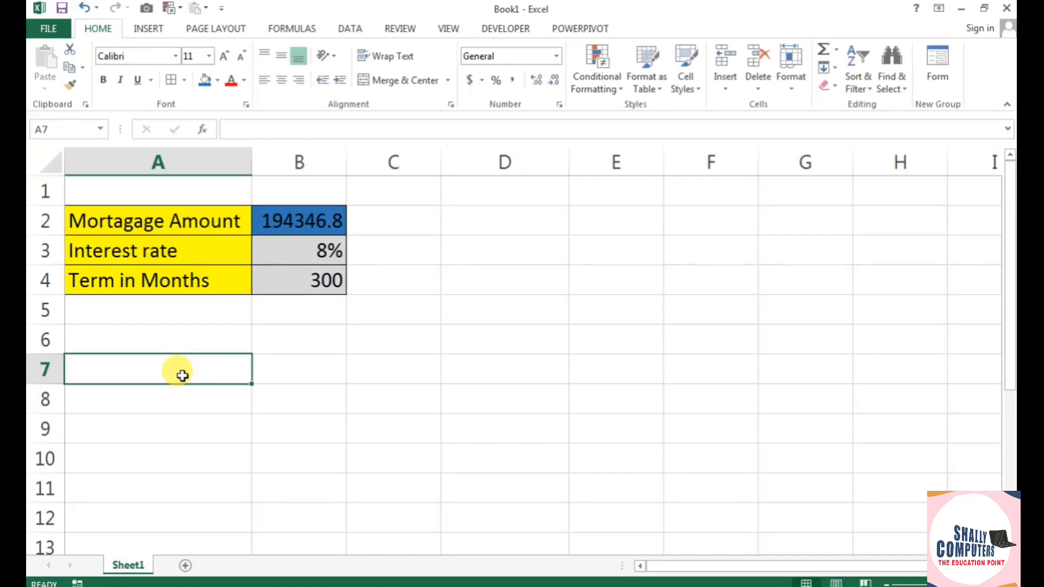
type("%")
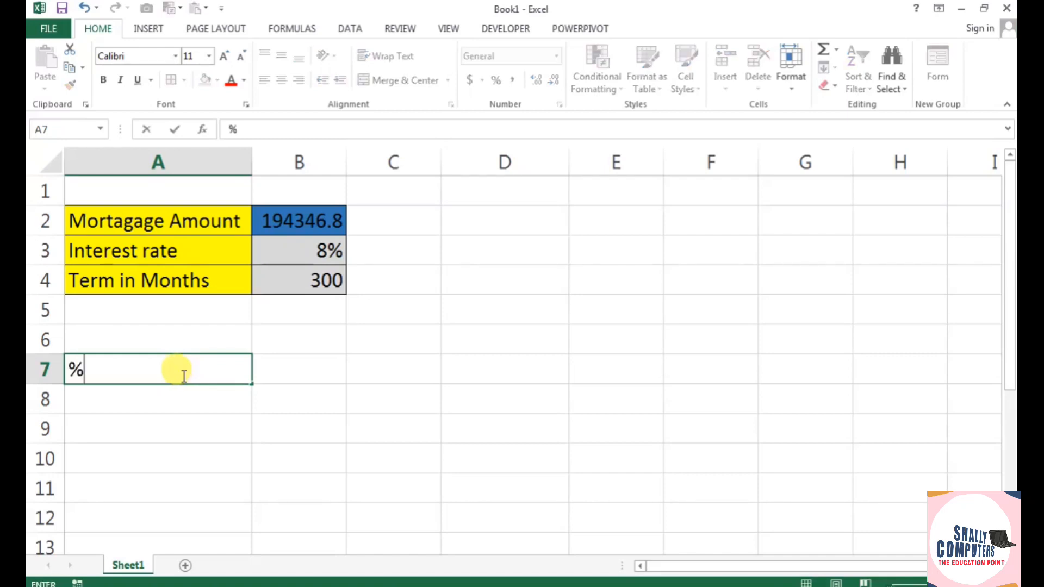
type("Rate")
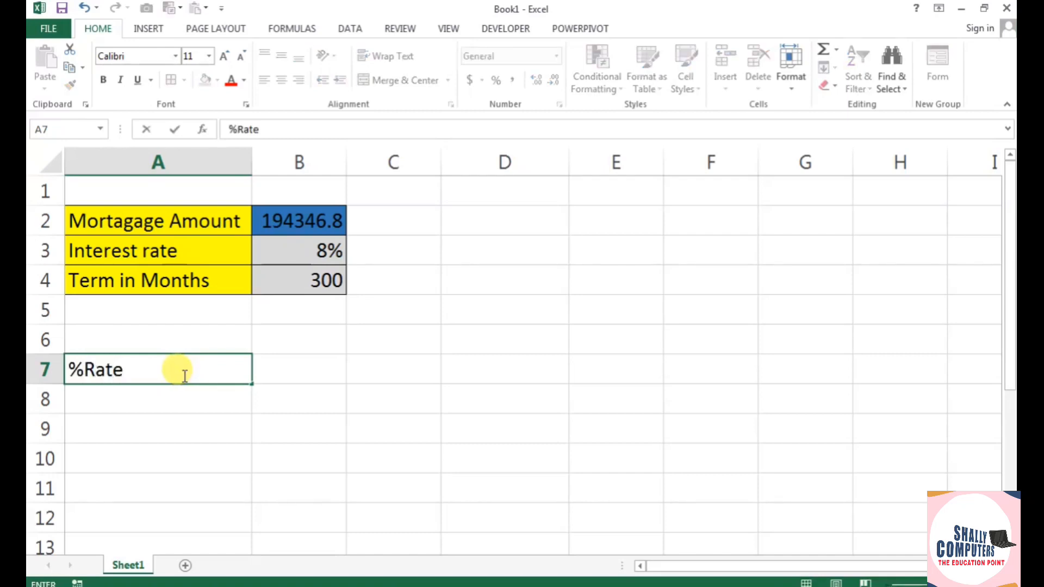
left_click(83, 370)
left_click(296, 366)
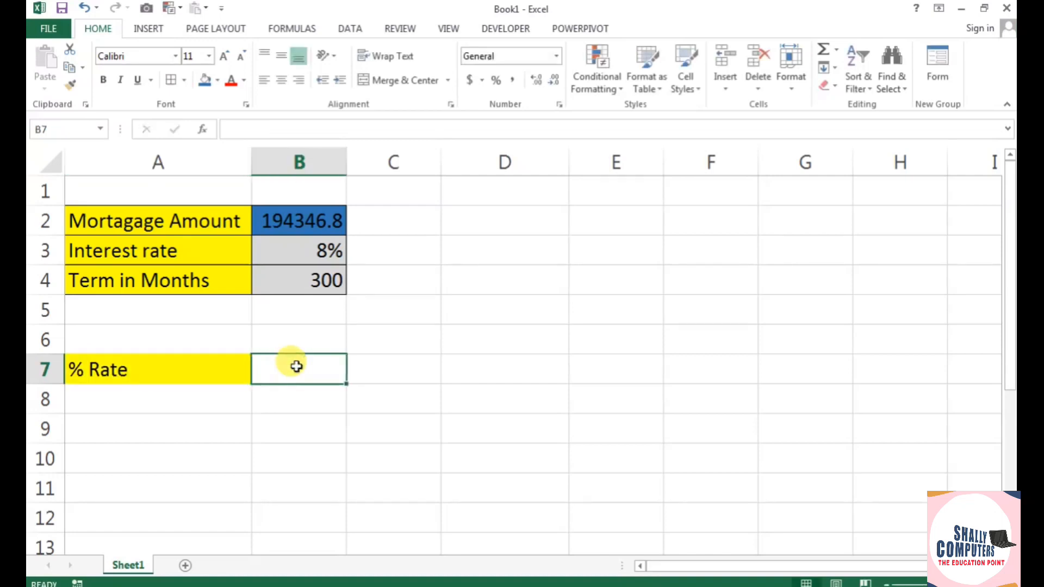
- Enter the first two rates below the heading, 8% in A8 and 8.50% in A9
left_click(187, 396)
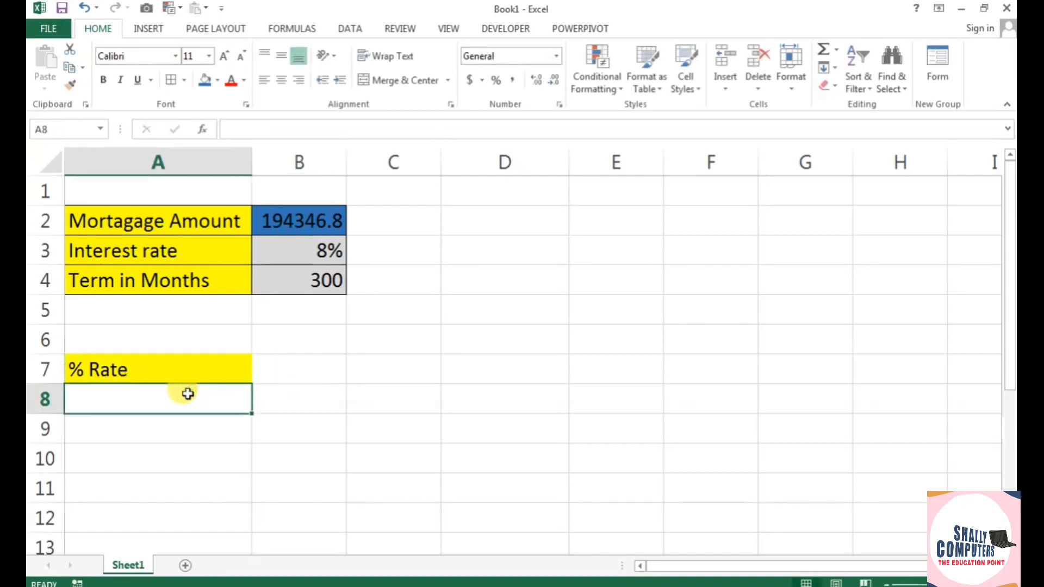
type("8")
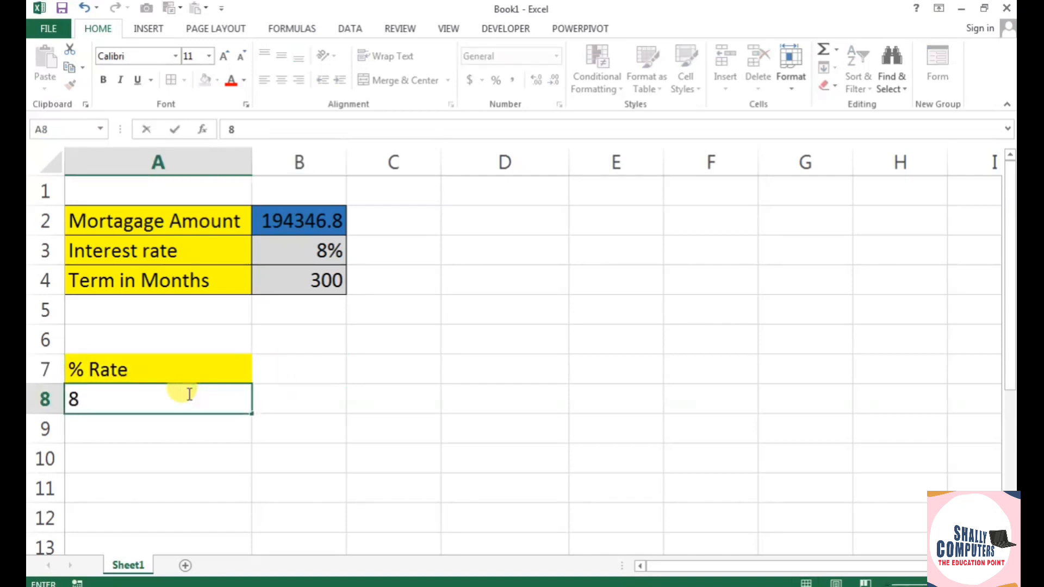
type("%")
key("Return")
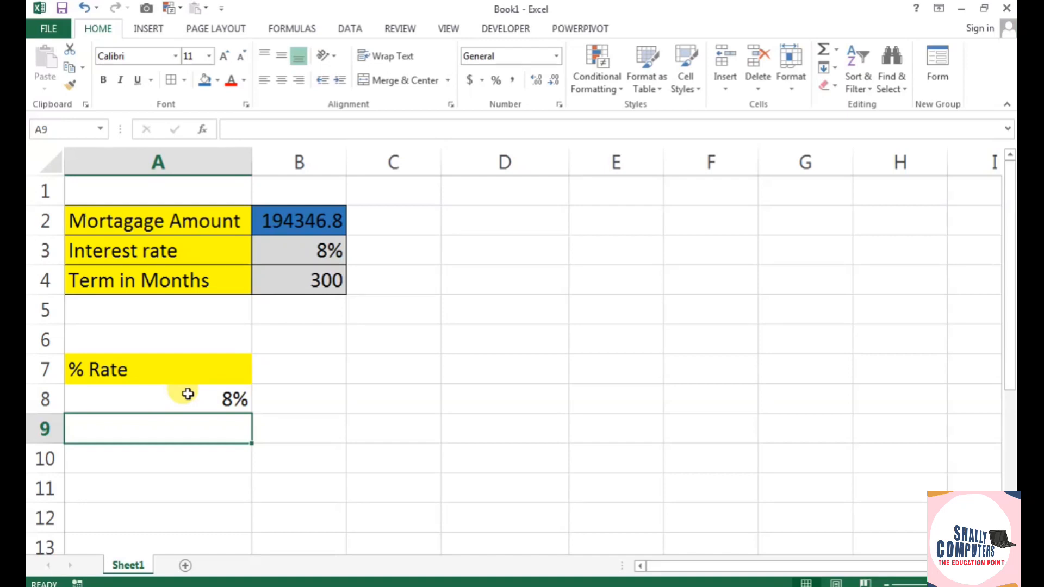
type("8.5")
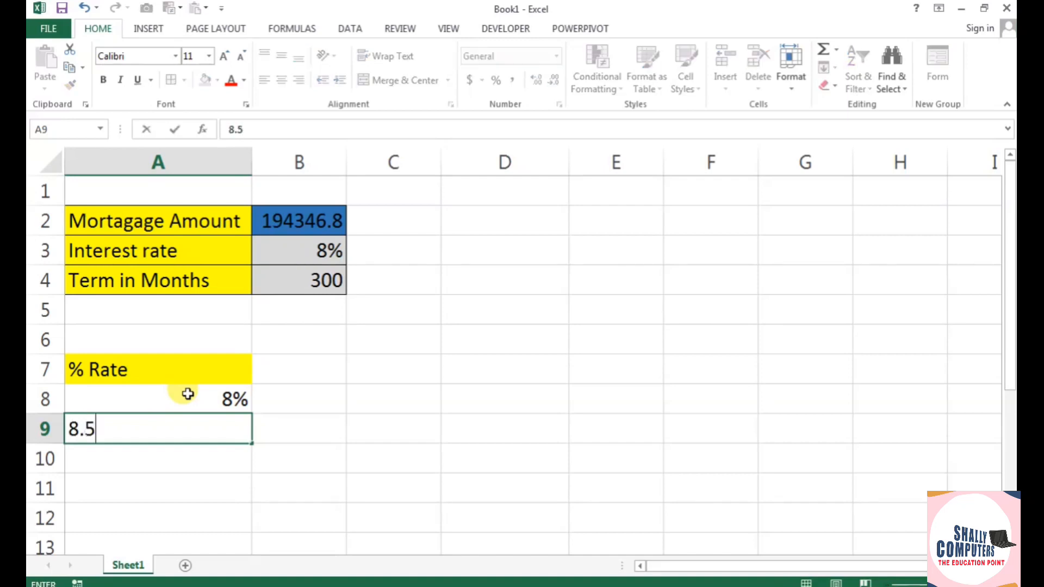
type("0%")
key("Return")
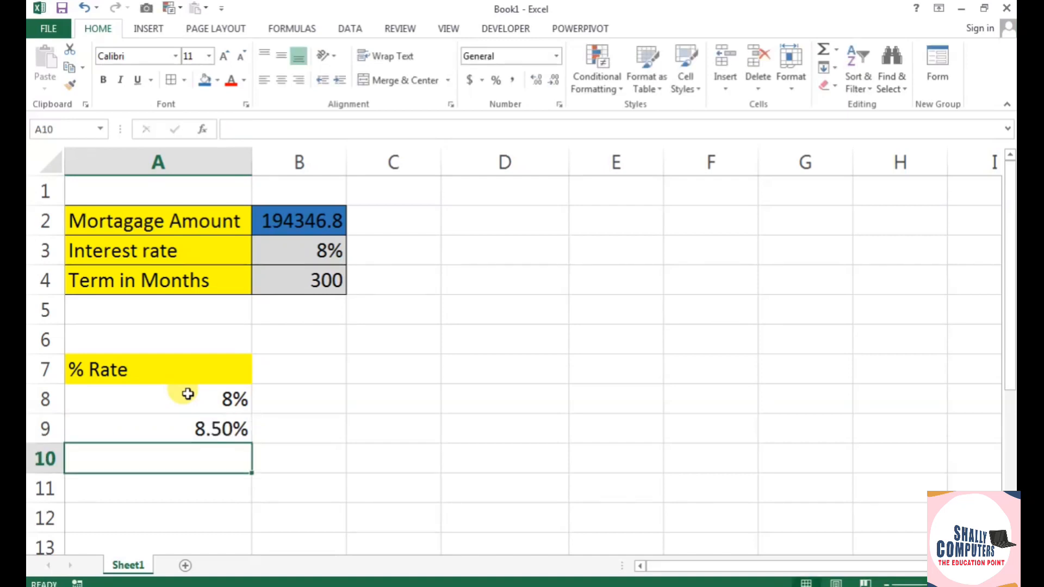
- Extend the rate series from A8:A9 down to 10.50% in cell A13
left_click_drag(193, 393, 240, 544)
scroll(245, 482, "down", 2)
scroll(237, 485, "down", 2)
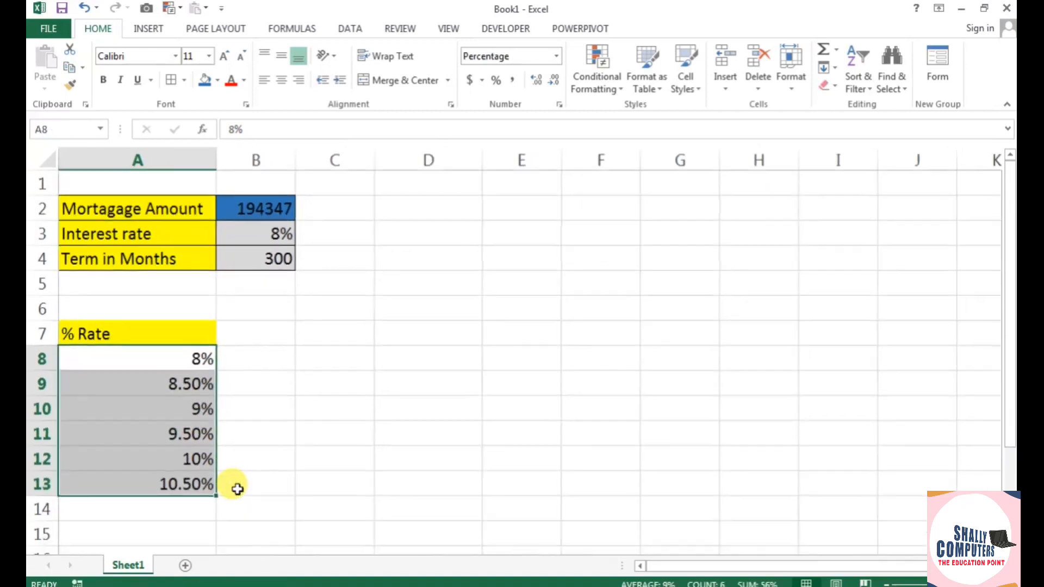
- Fill the cells B7:B13 beside the rate list with light orange
left_click(261, 361)
left_click_drag(259, 335, 255, 485)
left_click(219, 85)
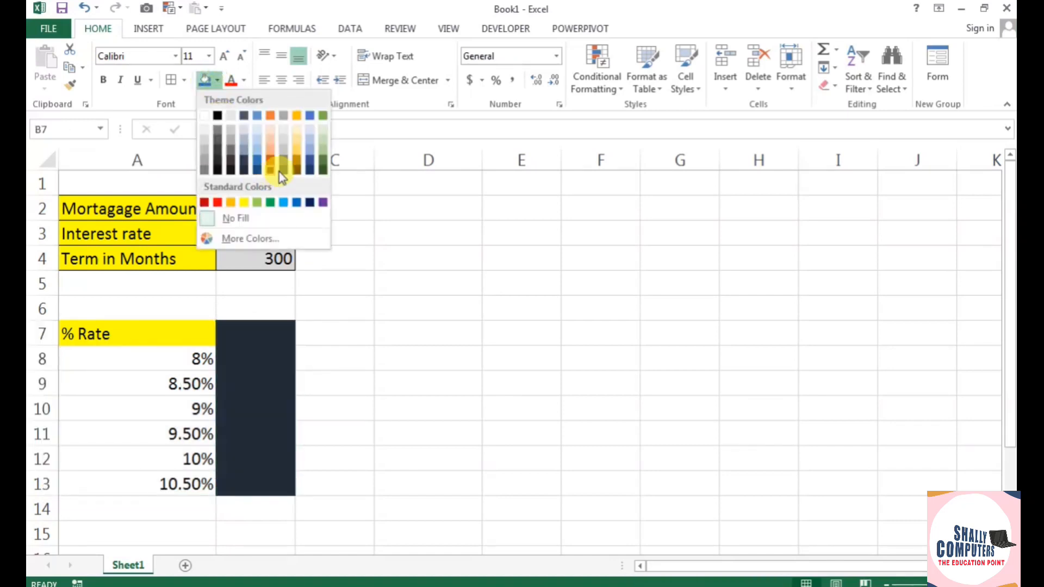
left_click(272, 160)
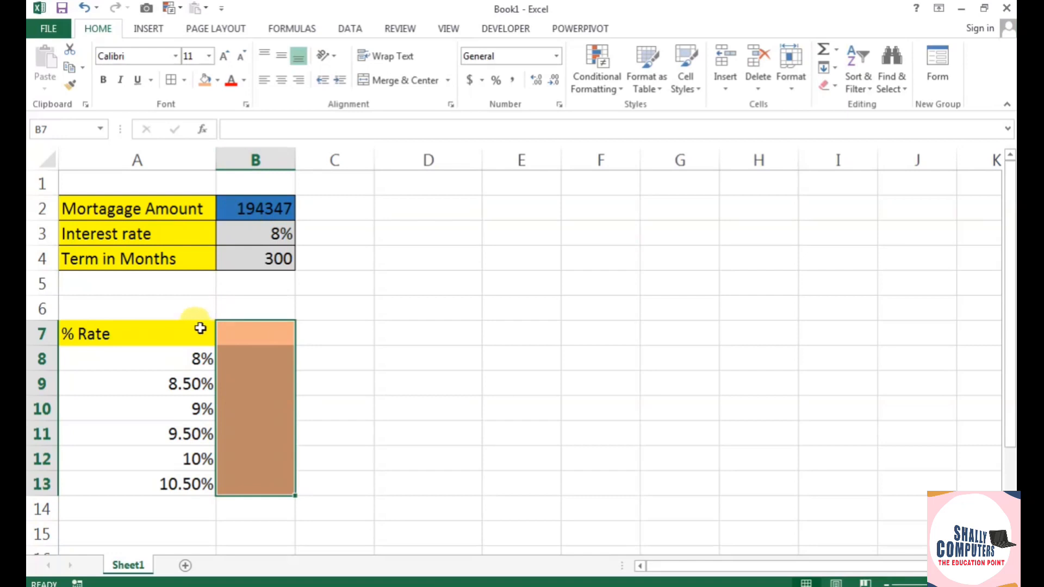
- Fill the rate list A7:A13 with yellow and apply borders around all cells of A7:B13
left_click_drag(200, 329, 188, 484)
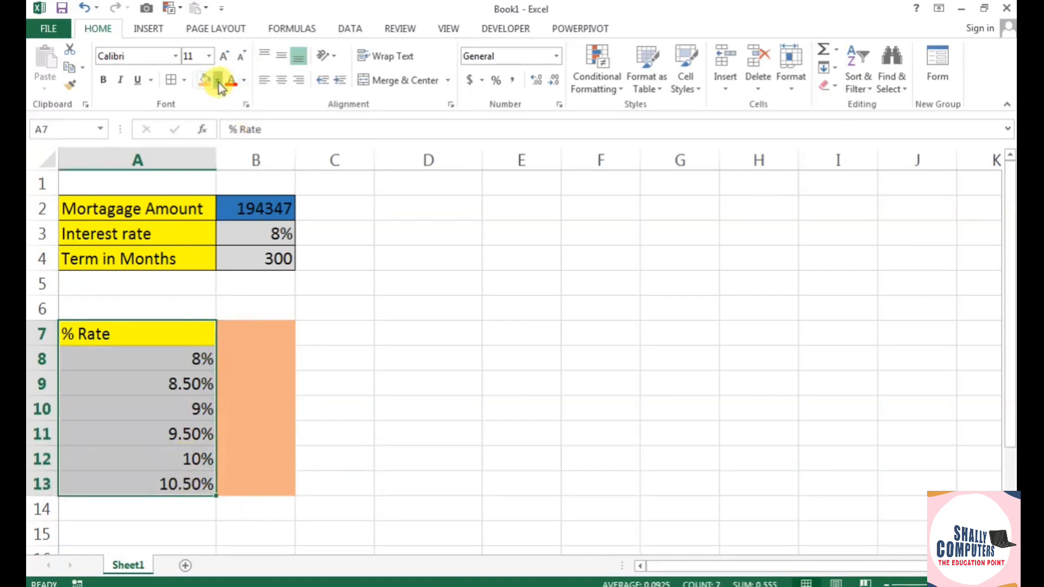
left_click(218, 79)
left_click(231, 202)
left_click_drag(164, 329, 242, 484)
left_click(172, 81)
left_click(353, 351)
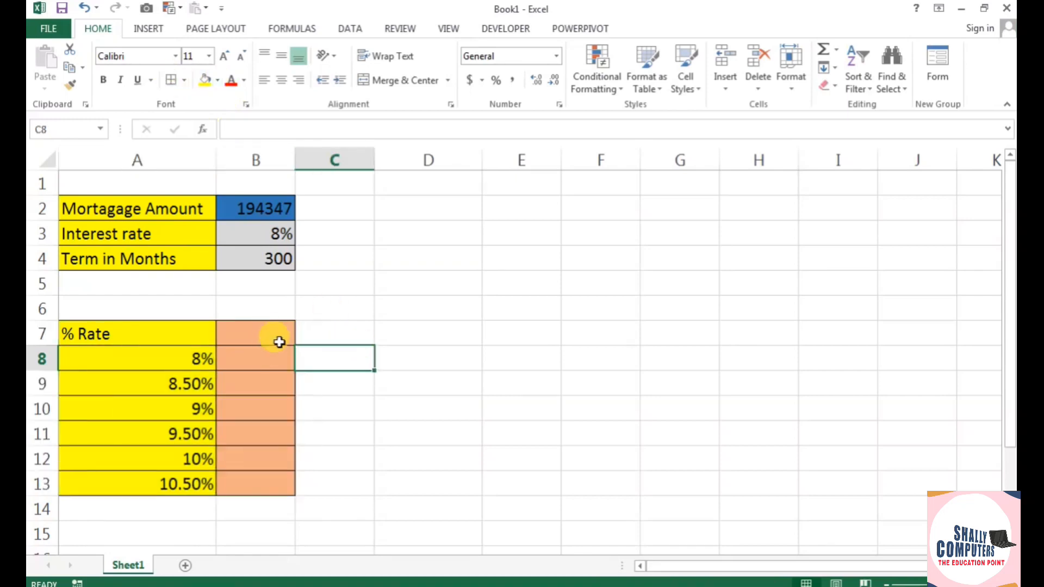
- Center the % Rate heading and the rates in cells A7:A13
left_click(262, 334)
left_click(148, 331)
left_click_drag(154, 429, 152, 478)
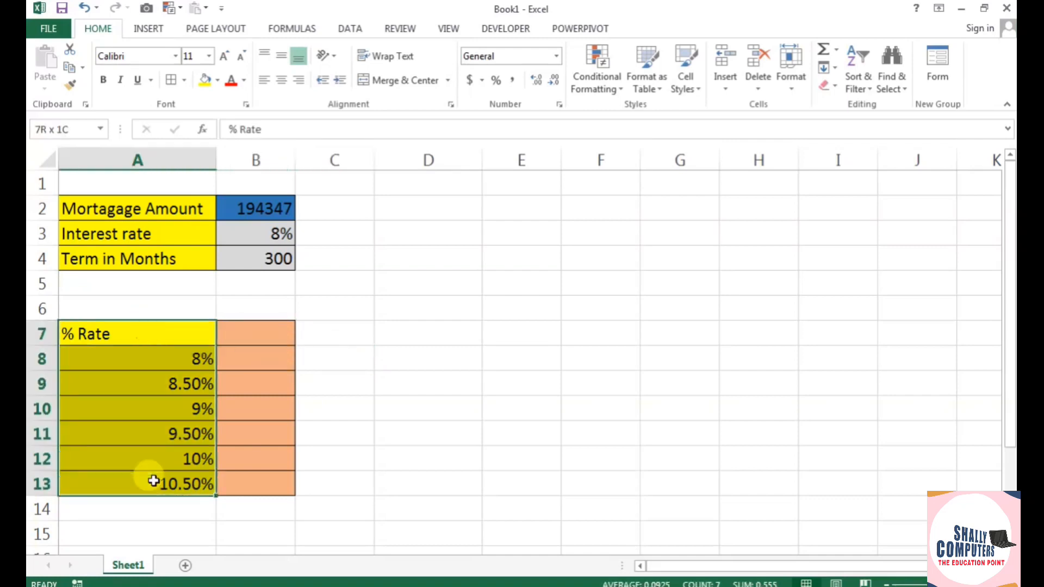
left_click(281, 80)
left_click(446, 390)
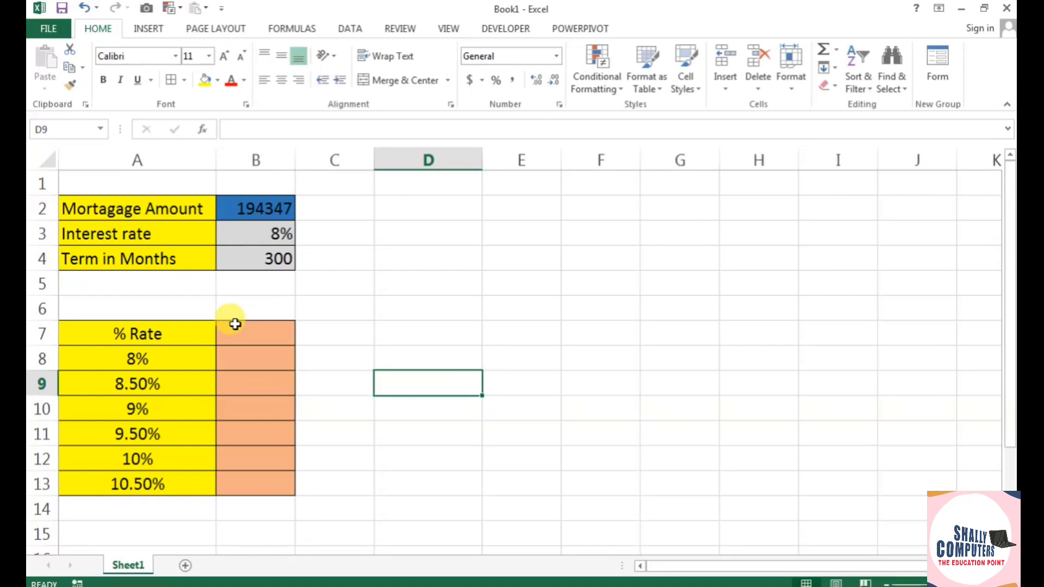
- Set the mortgage amount in cell B2 to 300000
left_click(281, 209)
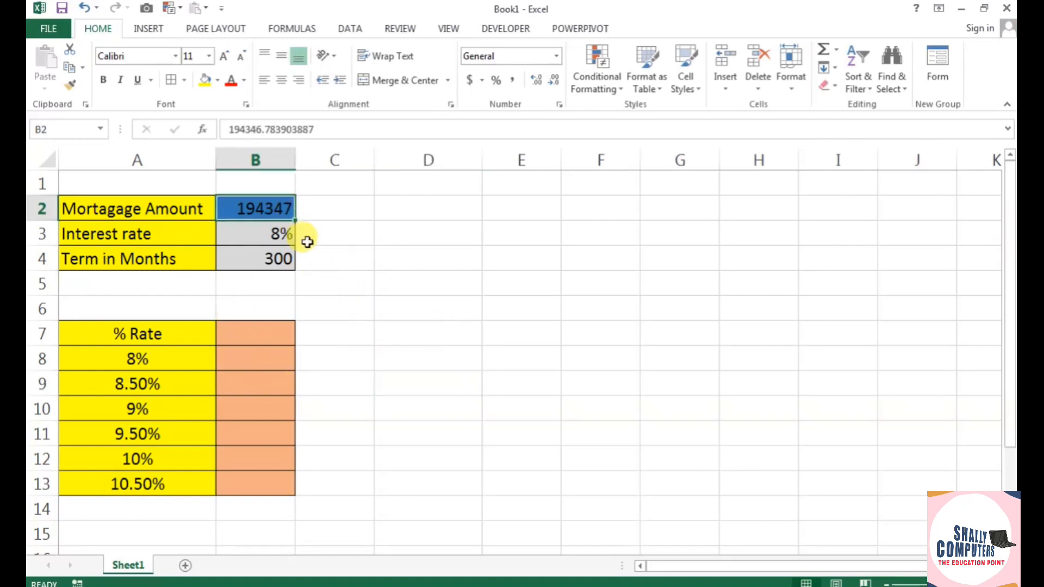
type("300000")
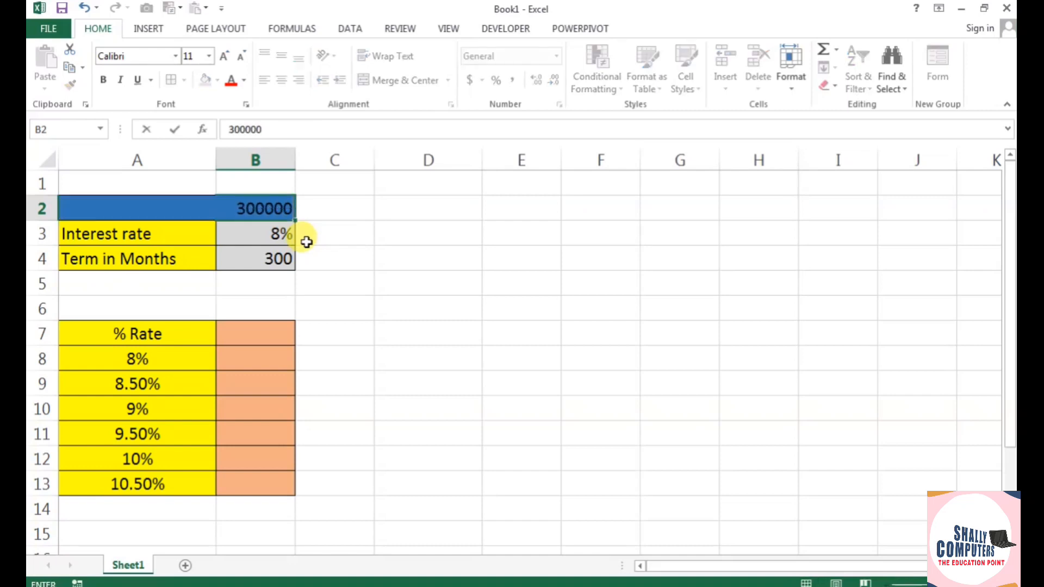
key("Return")
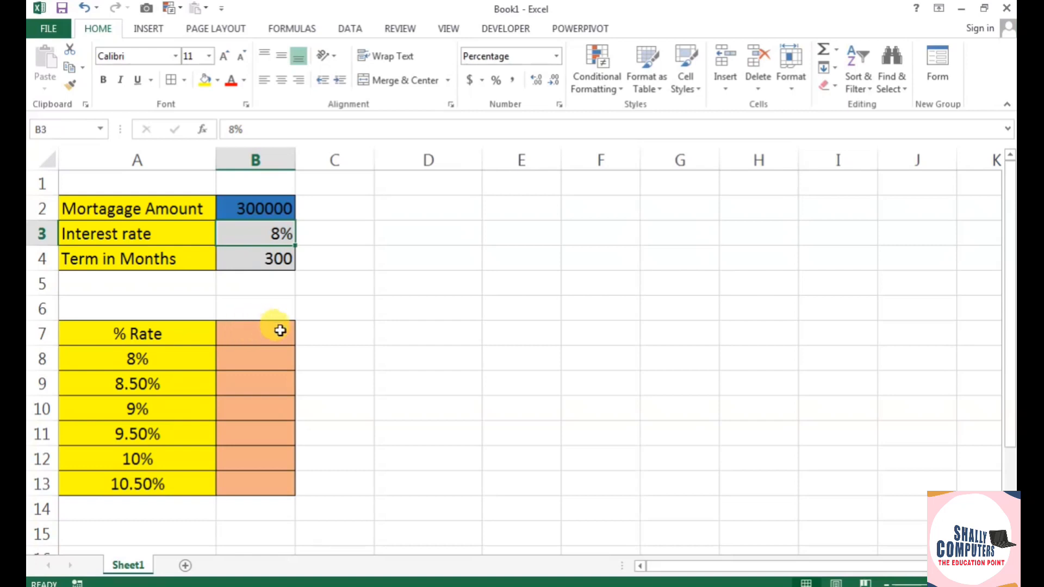
- Enter a PMT function in B7 with rate B3/12, number of periods B4 and present value B2
left_click(263, 332)
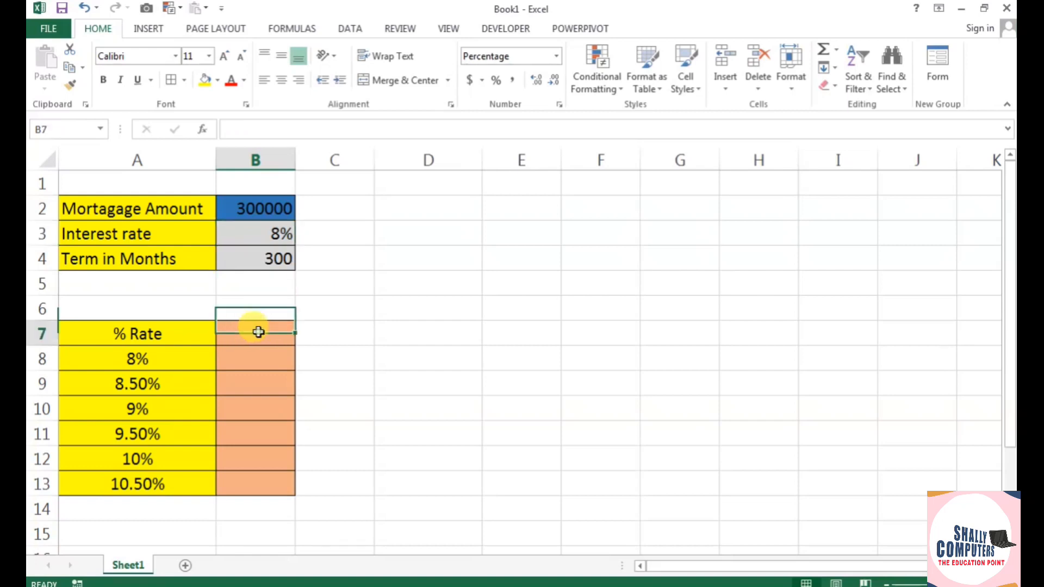
type("=")
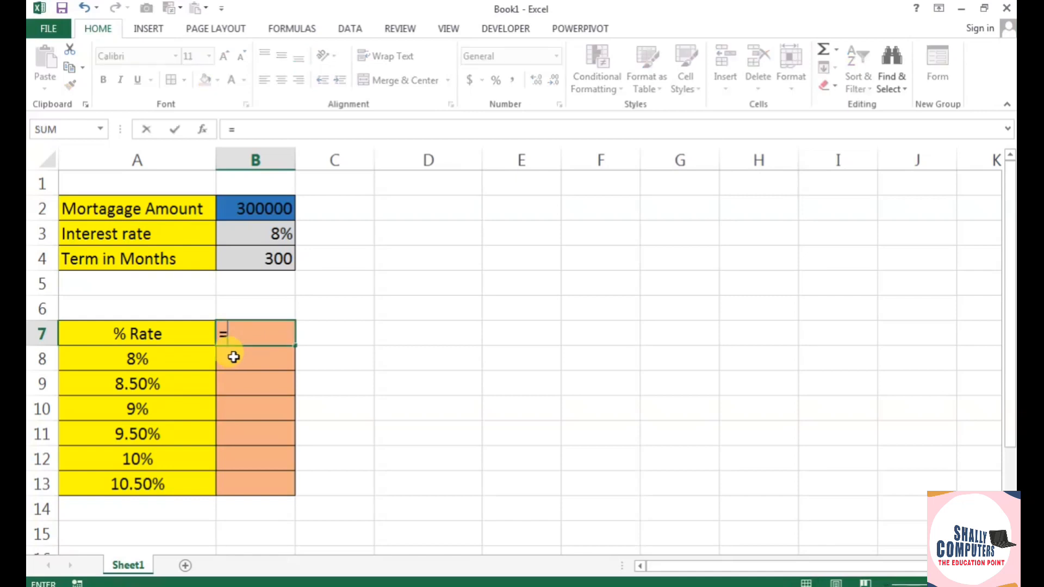
type("pmt(")
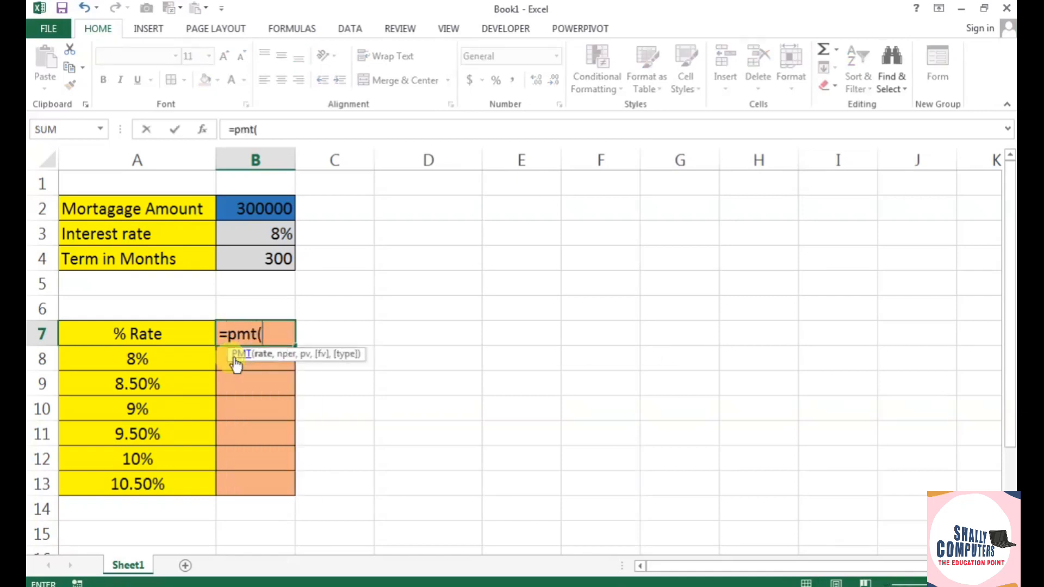
left_click(202, 131)
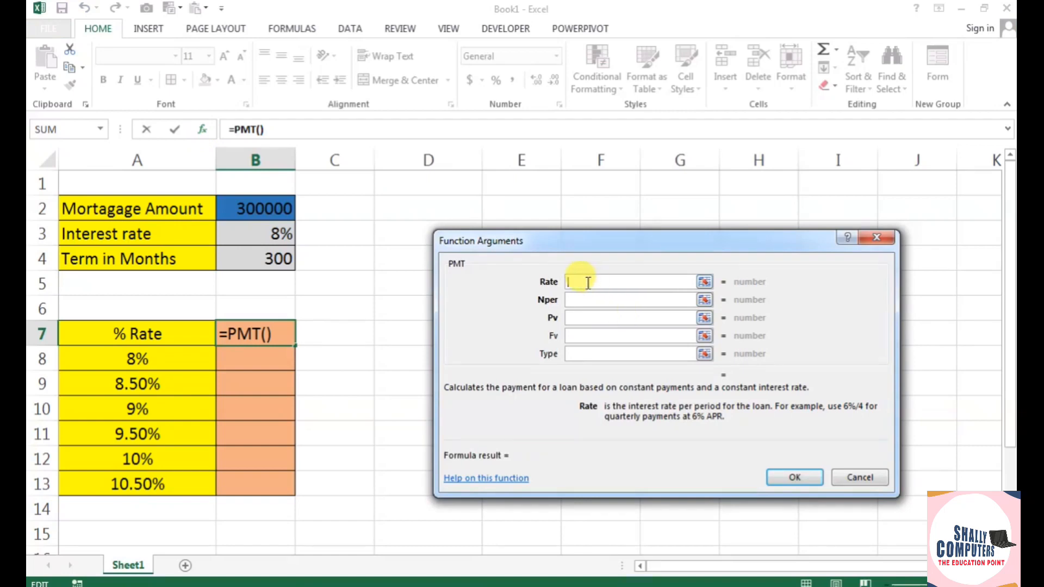
left_click(264, 233)
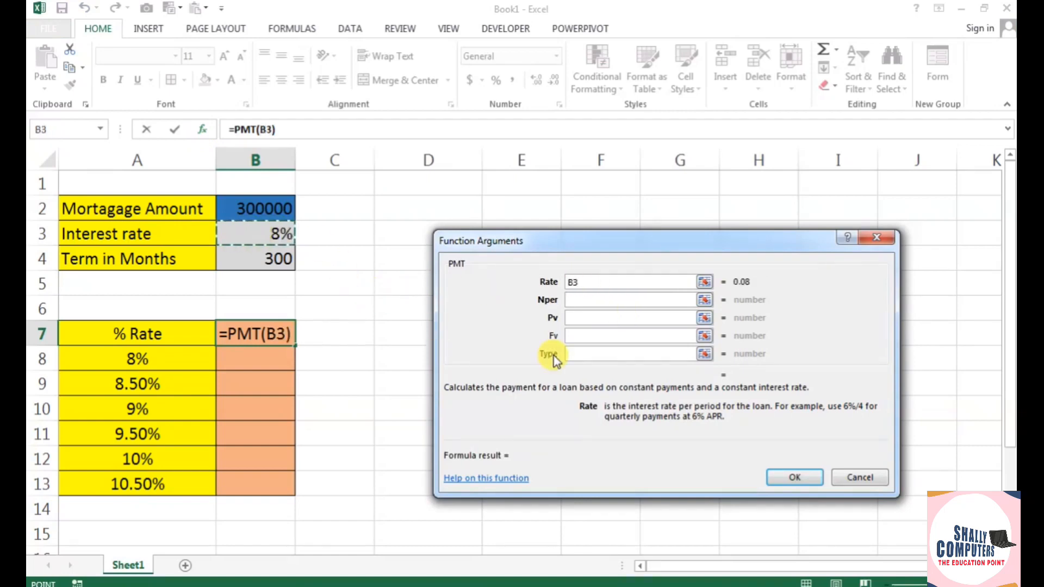
type("/12")
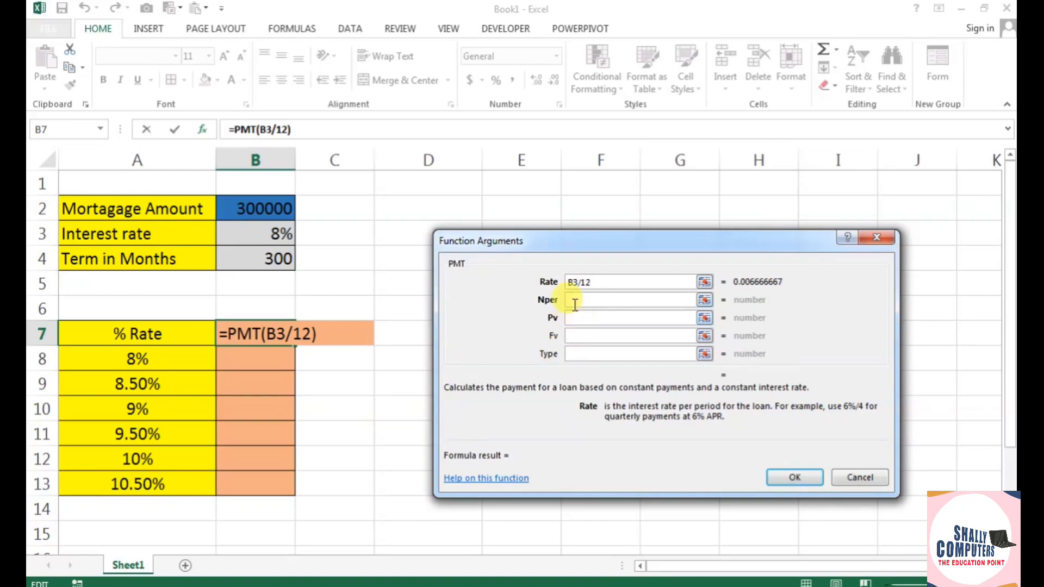
left_click(574, 302)
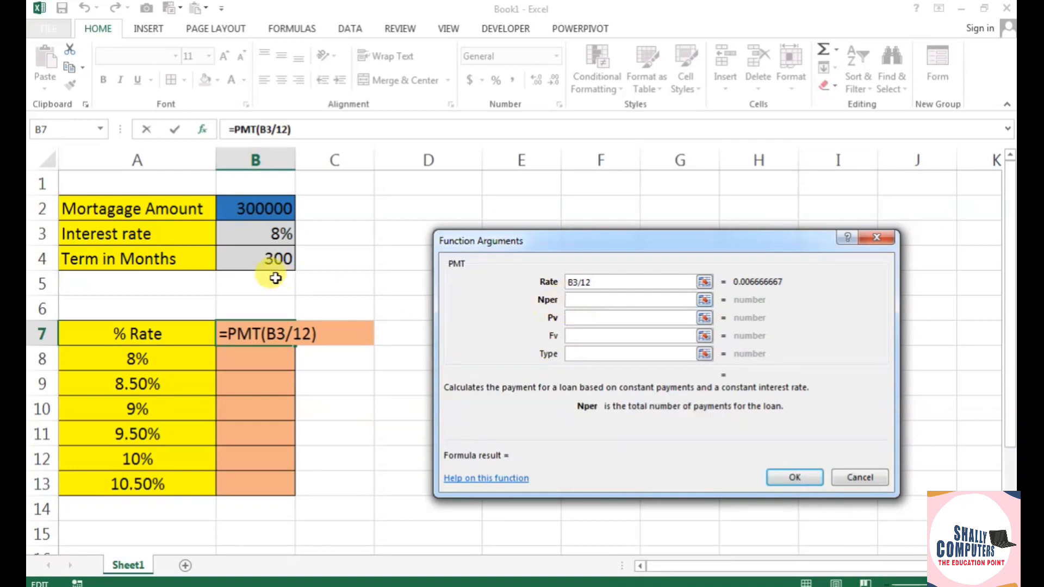
left_click(272, 259)
left_click(567, 318)
left_click(238, 208)
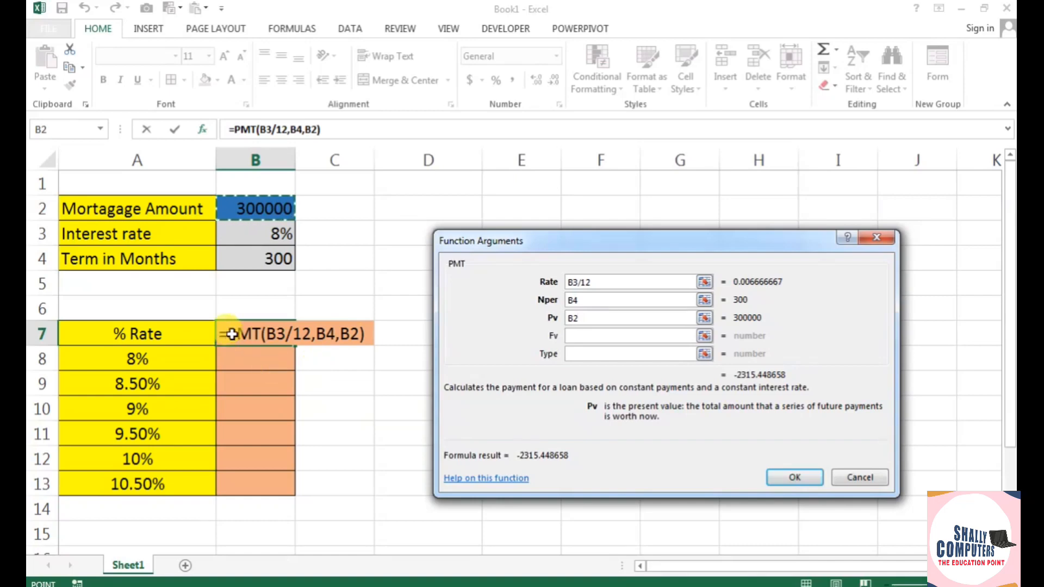
left_click(796, 476)
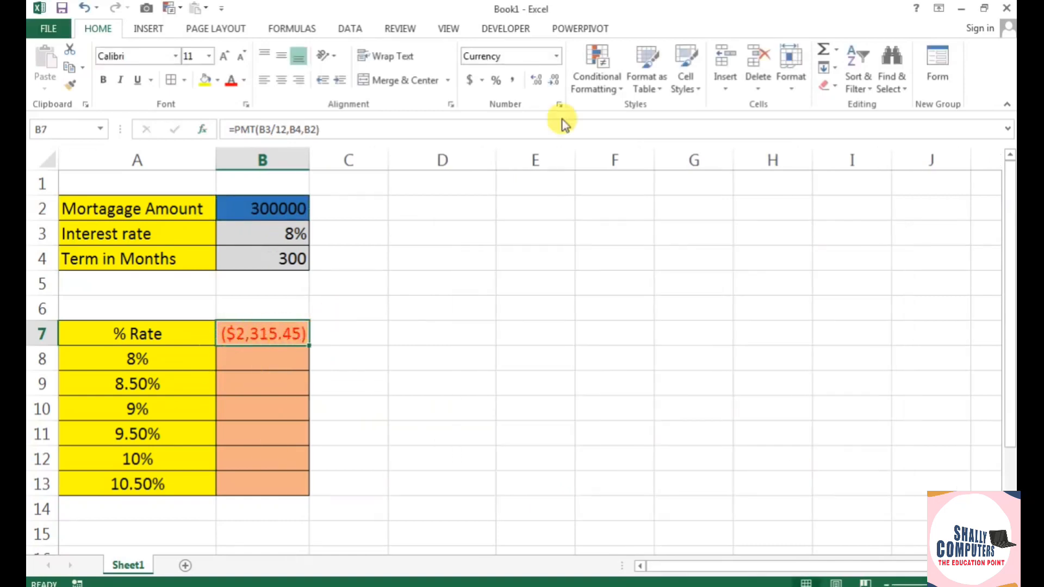
- Apply the General format to B7 and negate its formula to read =-PMT(B3/12,B4,B2)
left_click(557, 55)
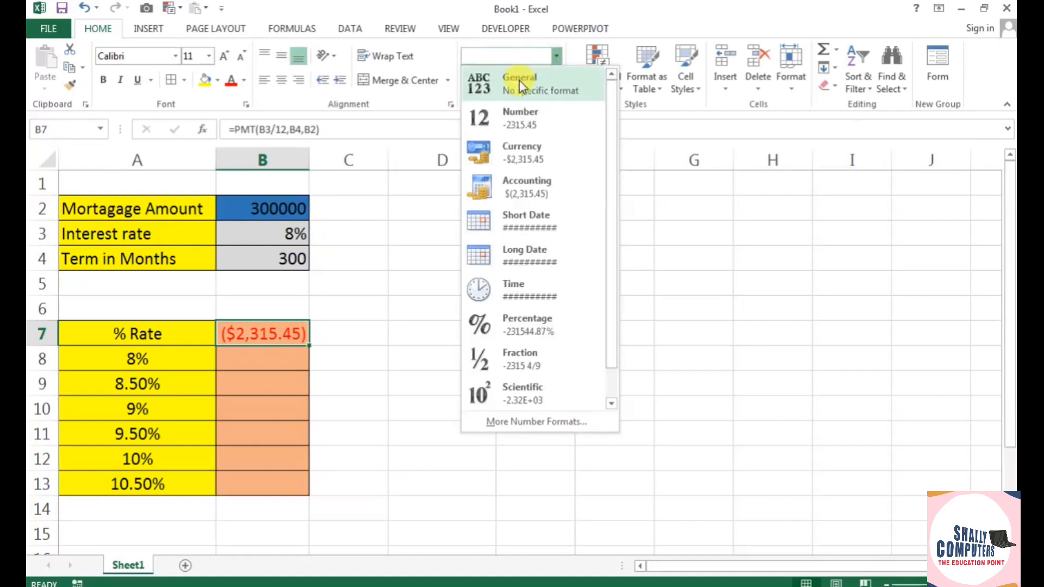
left_click(510, 81)
left_click(236, 129)
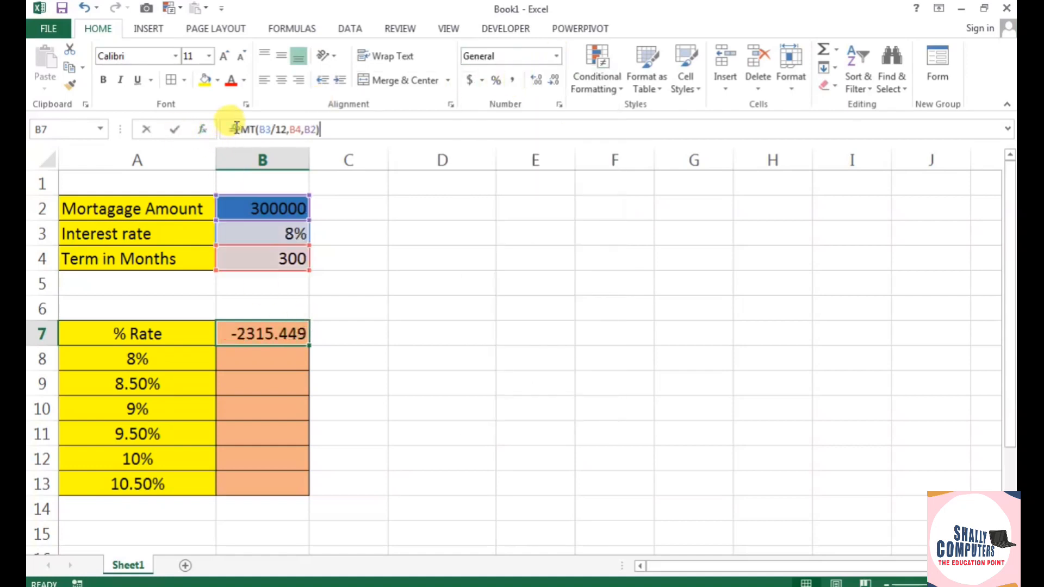
type("-")
key("Return")
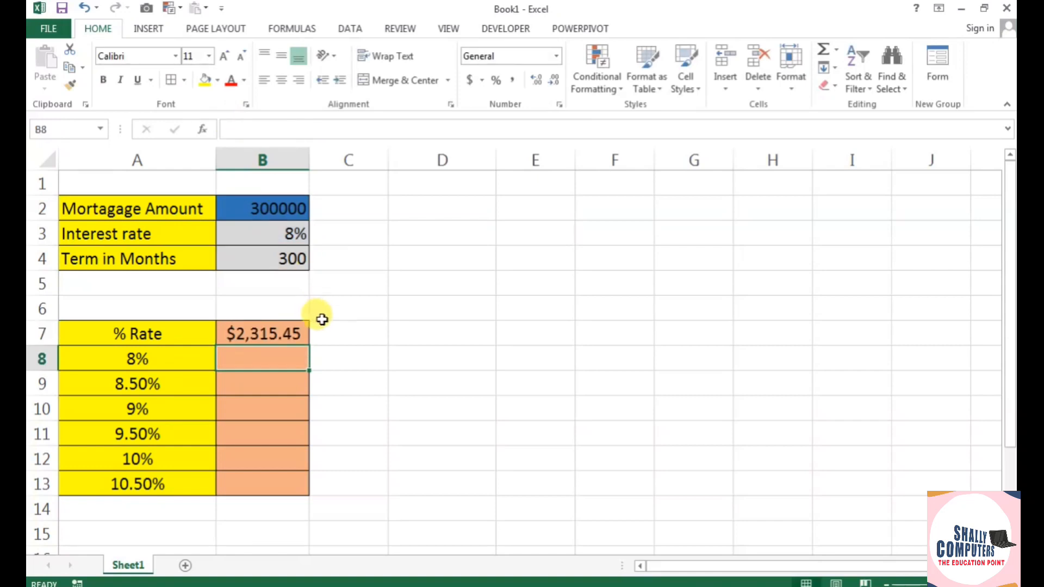
- Format the payment in B7 as a plain number with no decimal places
left_click(256, 334)
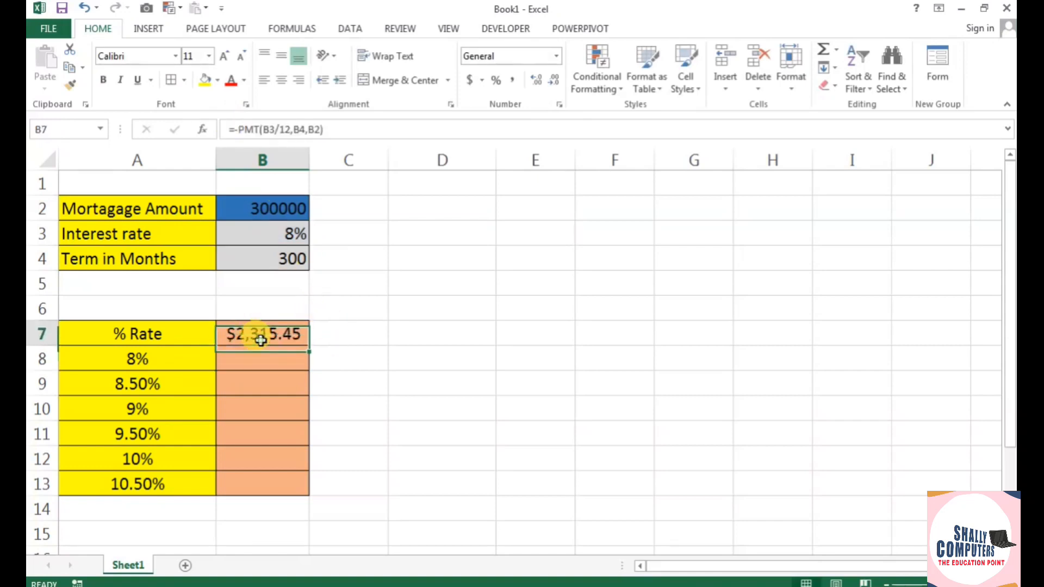
left_click(556, 56)
left_click(552, 77)
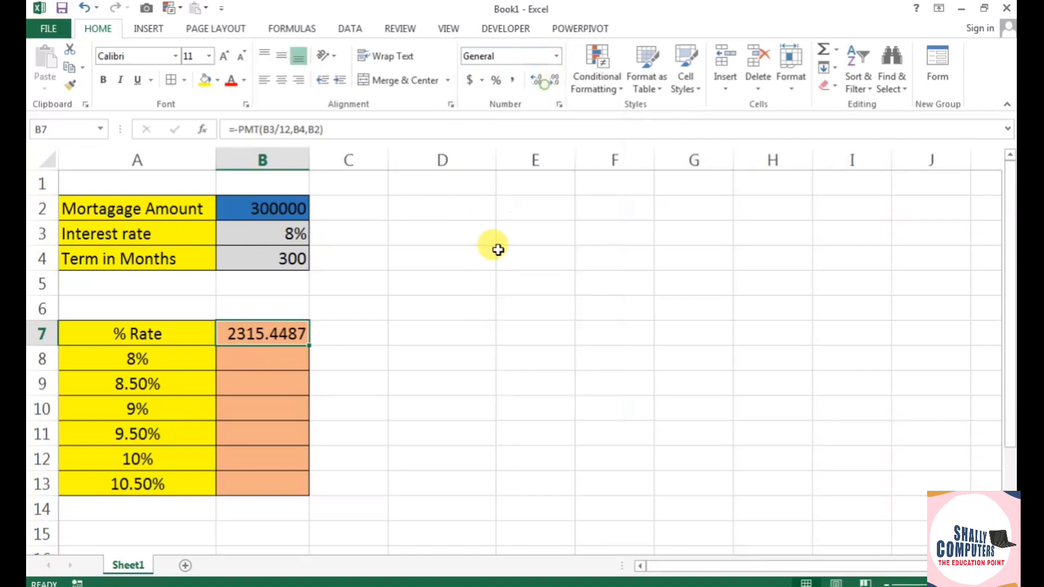
left_click(554, 80)
left_click(554, 80)
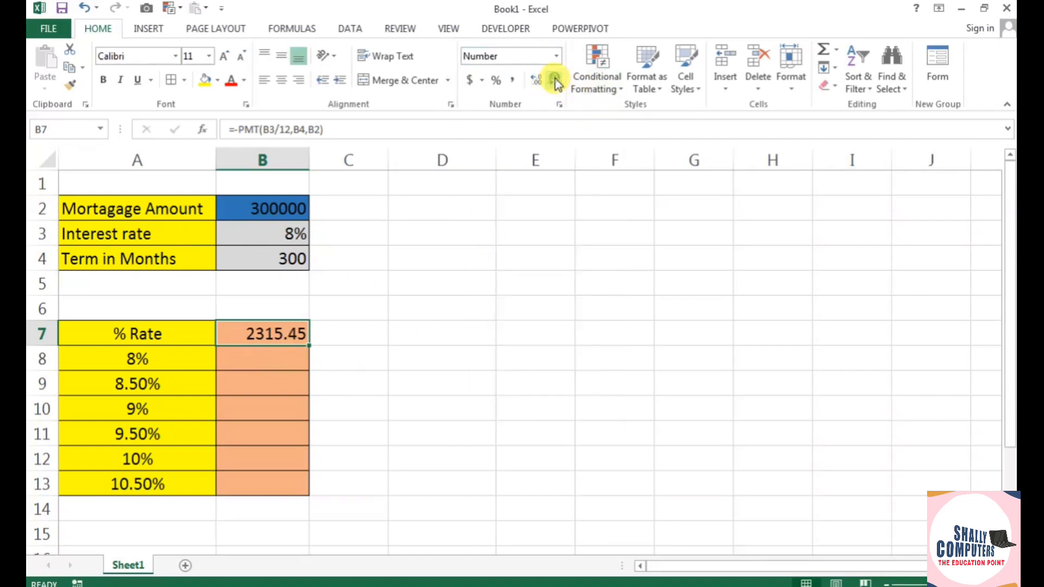
left_click(554, 79)
left_click(554, 79)
left_click(346, 338)
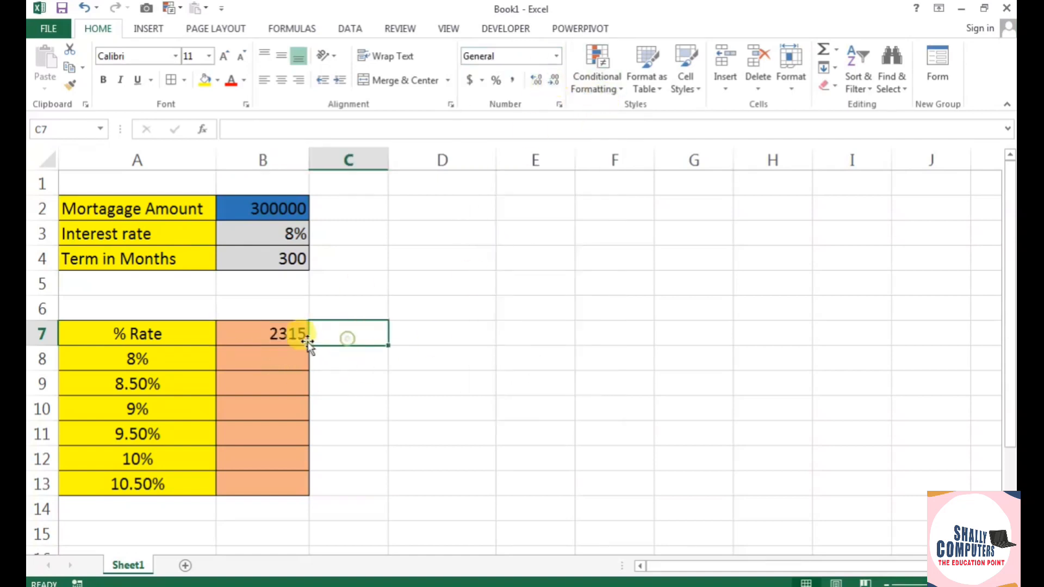
- Examine the payment formula in B7, the rates in A8:A13 and the interest rate input in B3
left_click(299, 333)
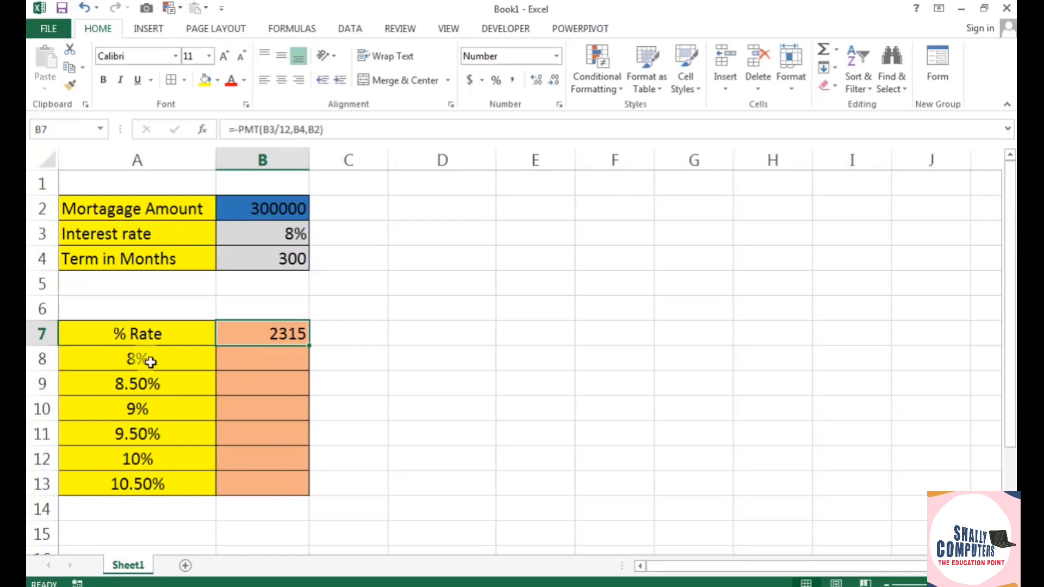
left_click_drag(145, 358, 136, 476)
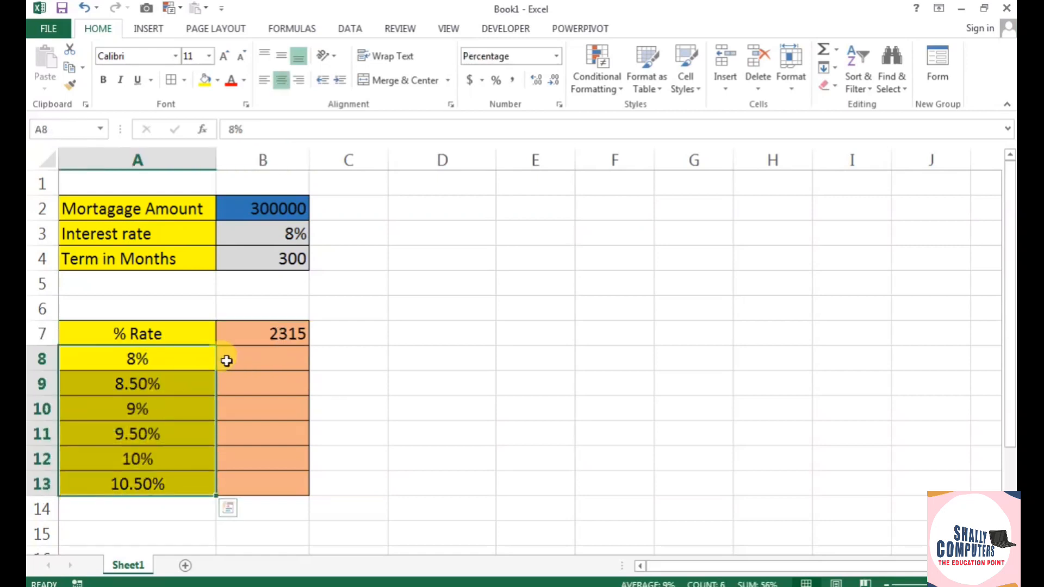
left_click(269, 336)
left_click(266, 356)
left_click(136, 364)
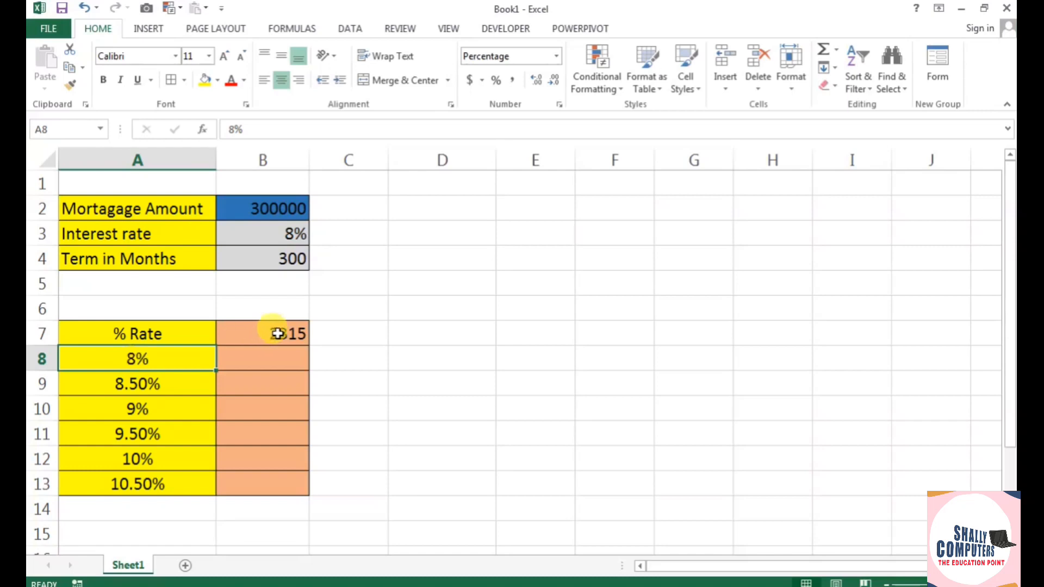
left_click(270, 357)
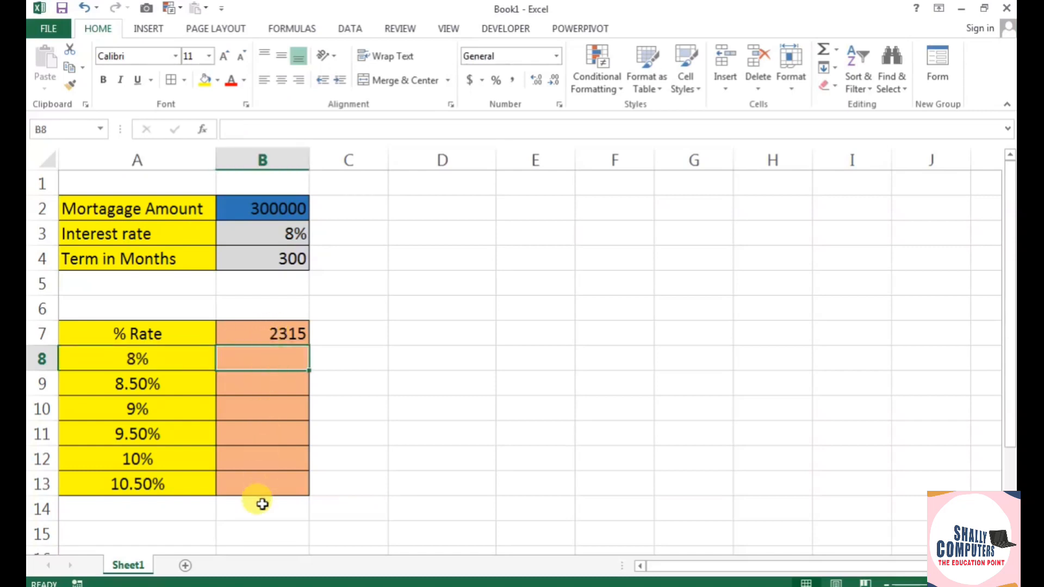
left_click(137, 360)
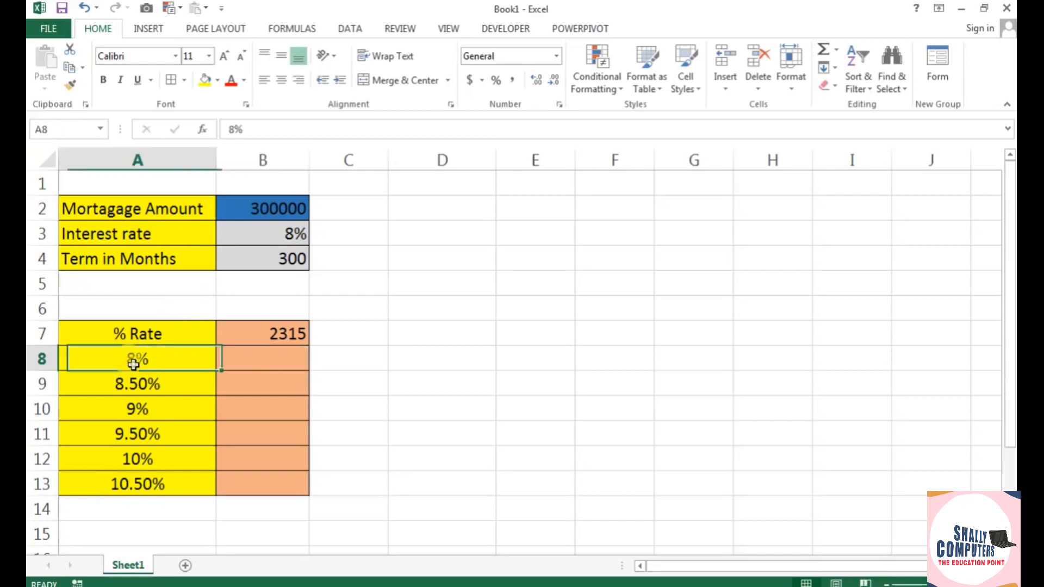
left_click(261, 236)
- Change the first rate in cell A8 to 8.9%
left_click(139, 360)
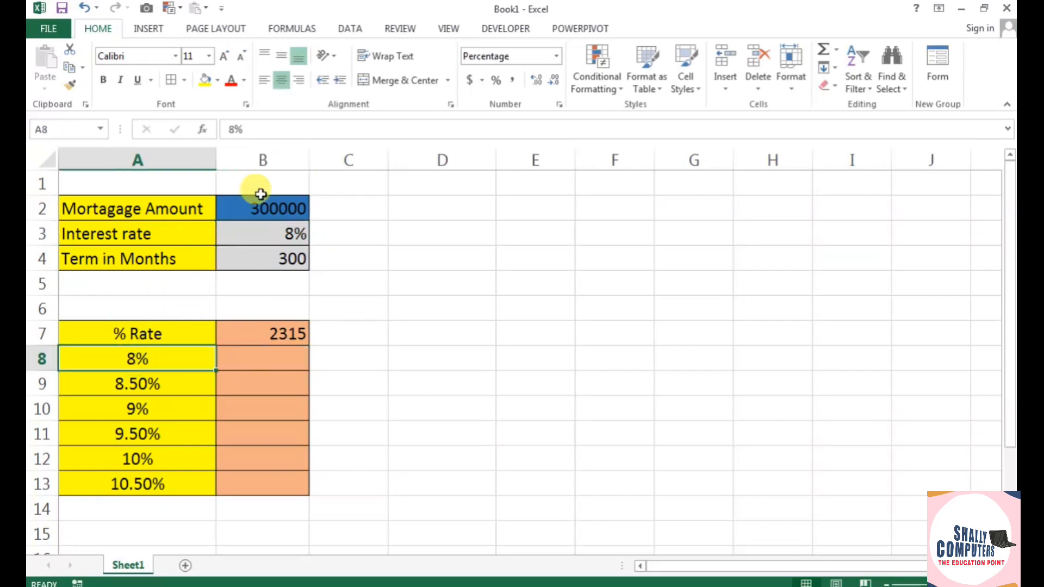
left_click(233, 128)
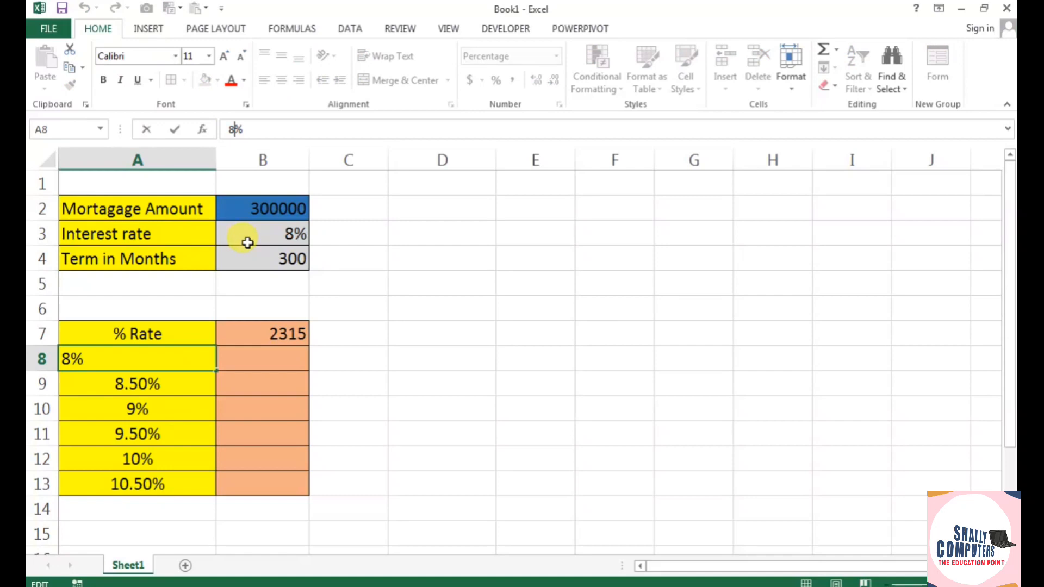
type(".9")
key("Return")
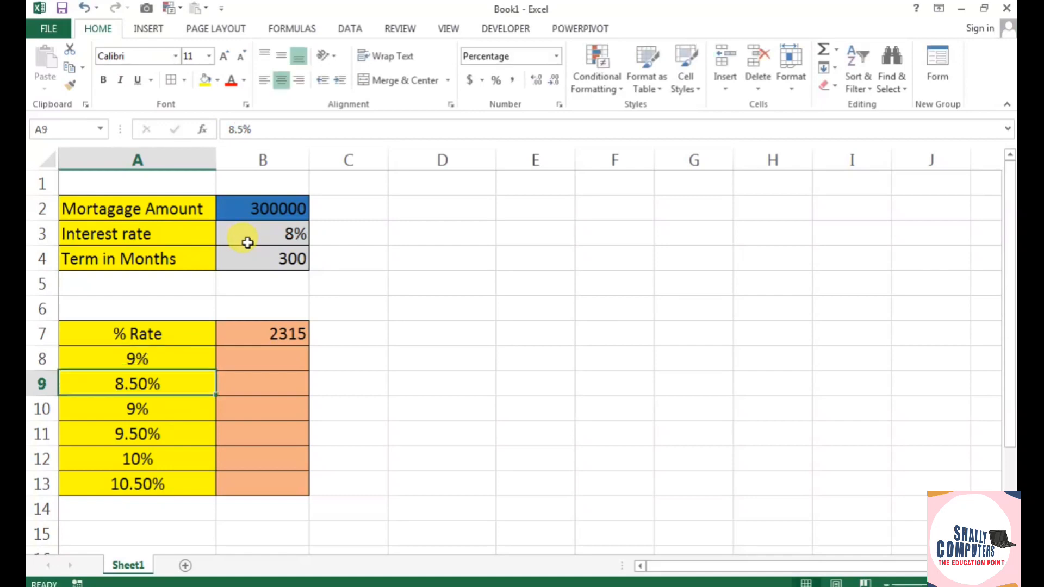
left_click(135, 354)
left_click(244, 129)
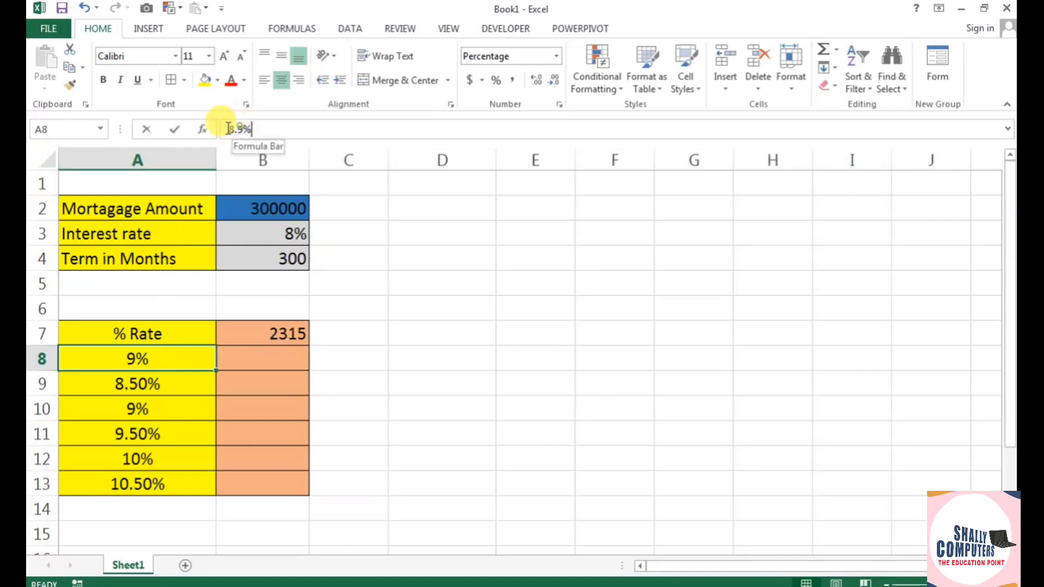
double_click(239, 131)
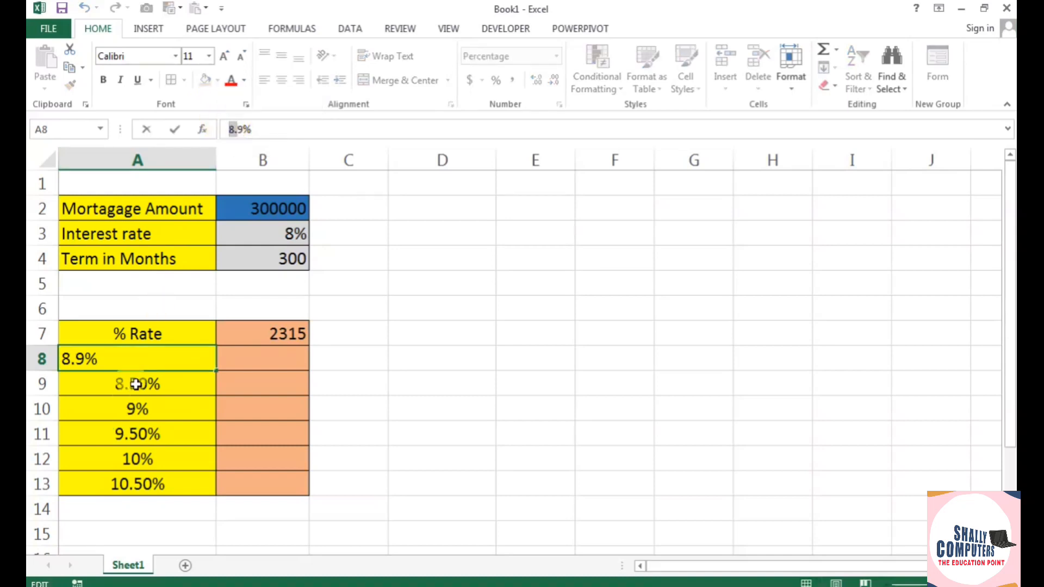
- Move the rates 8.50% to 10.50% from A9:A13 up one row to start at A8
left_click_drag(136, 383, 136, 485)
key("ctrl+c")
left_click(132, 357)
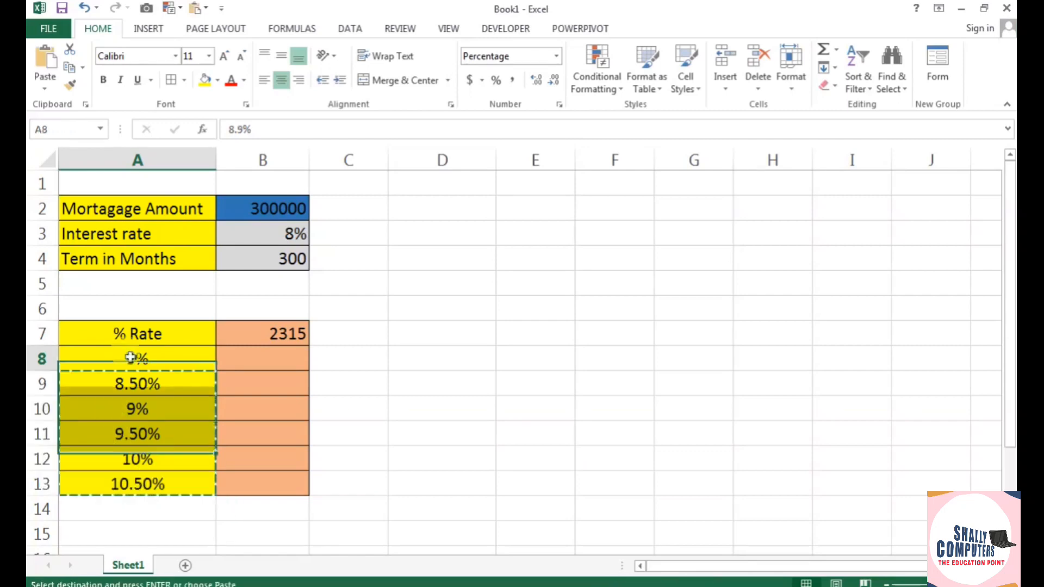
key("ctrl+v")
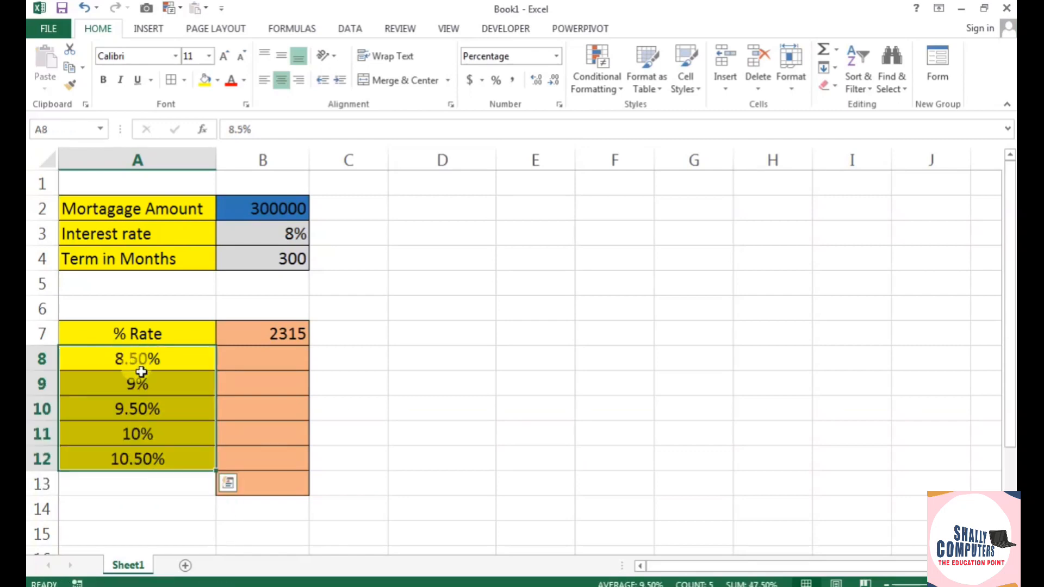
- Continue the interest rate series from A11:A12 down into A13 so that it ends at 11%
left_click(135, 462)
left_click_drag(155, 431, 151, 452)
left_click_drag(217, 470, 225, 505)
left_click(446, 503)
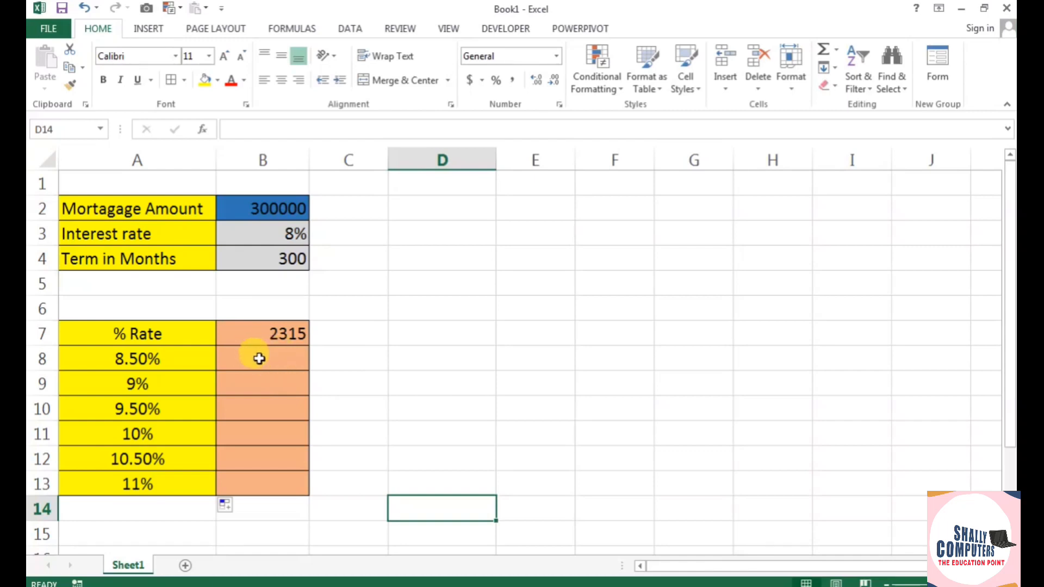
- Create a one-variable What-If data table over A7:B13 using the interest rate cell B3 as the column input cell
left_click(260, 340)
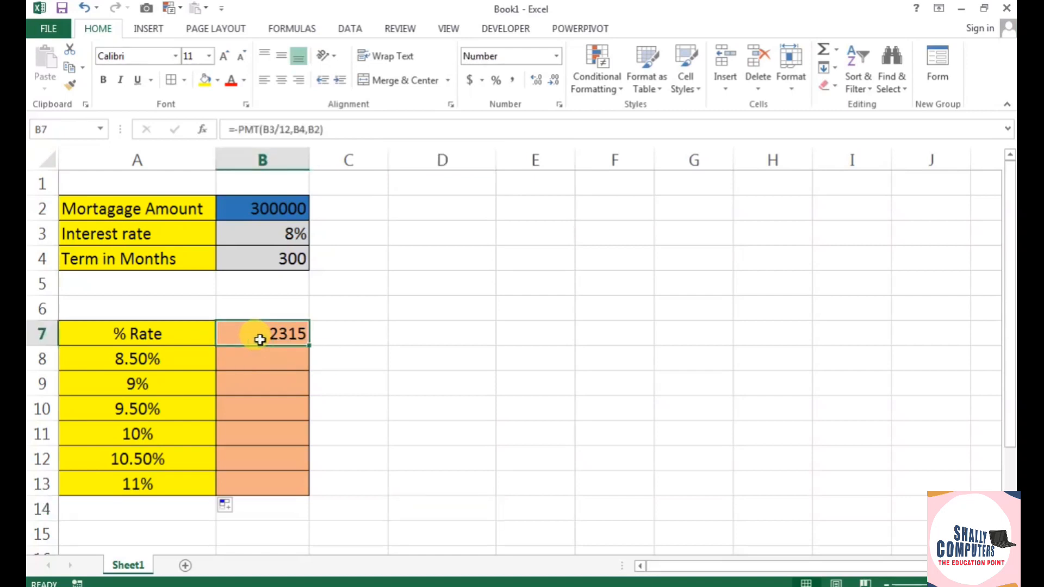
left_click(146, 333)
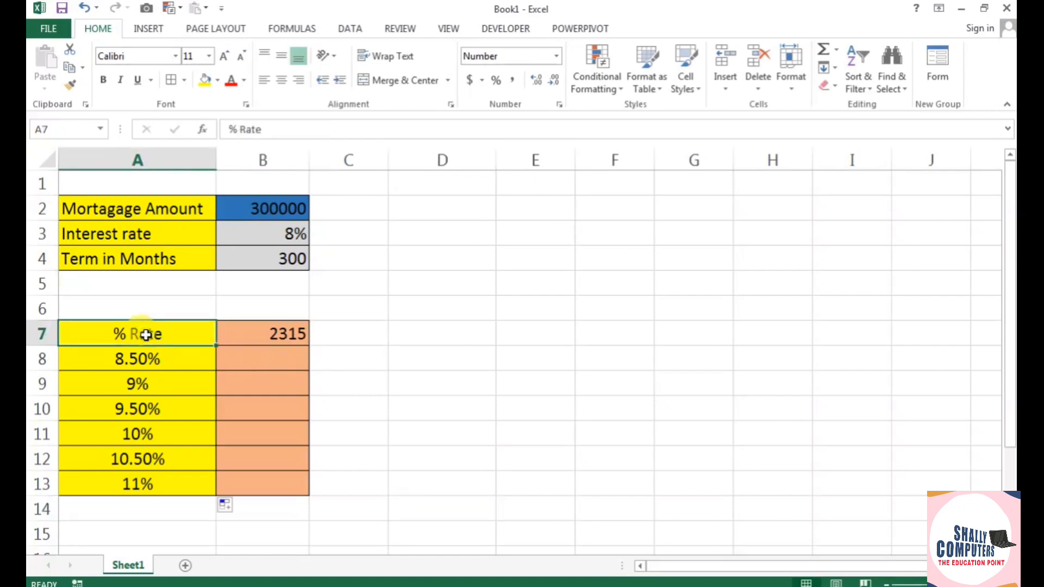
left_click(244, 337)
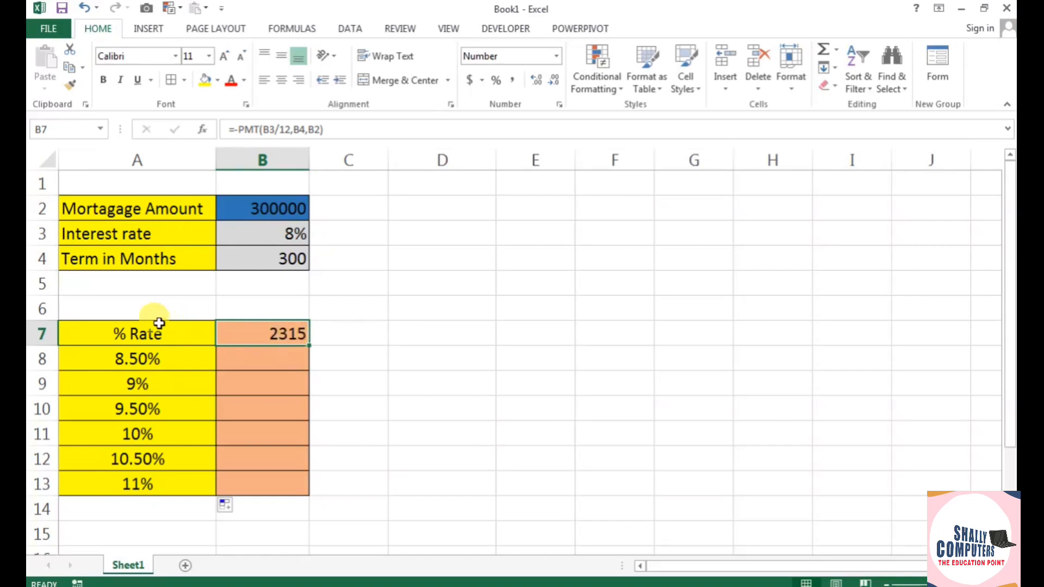
left_click_drag(140, 328, 257, 478)
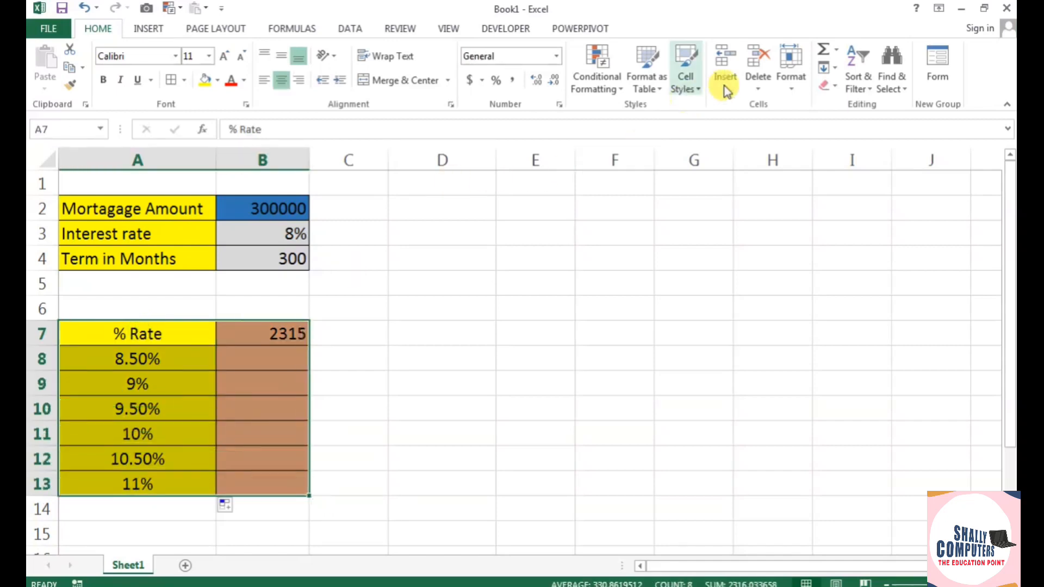
left_click(348, 29)
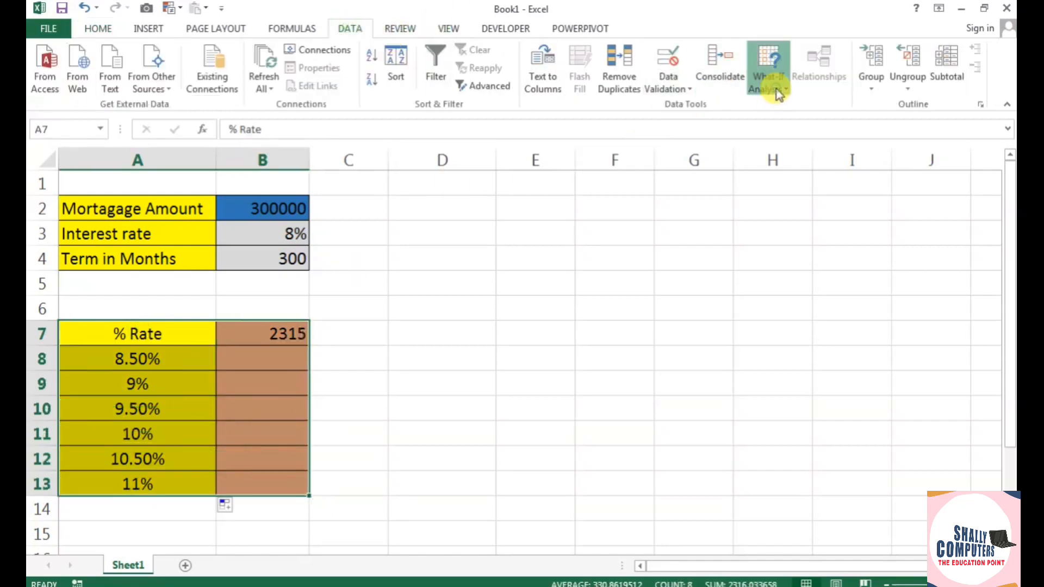
left_click(774, 93)
left_click(787, 142)
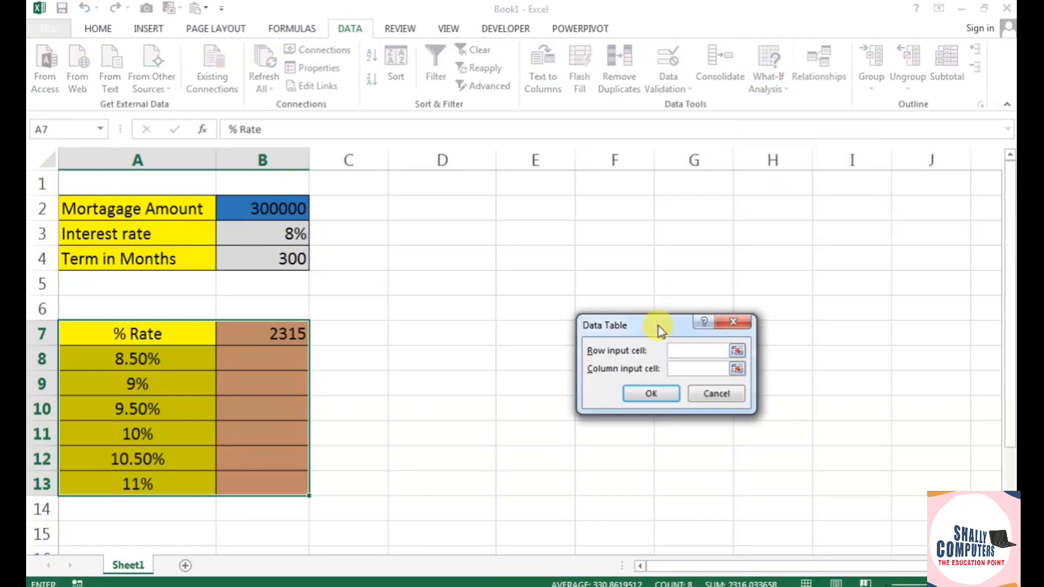
left_click_drag(660, 330, 569, 256)
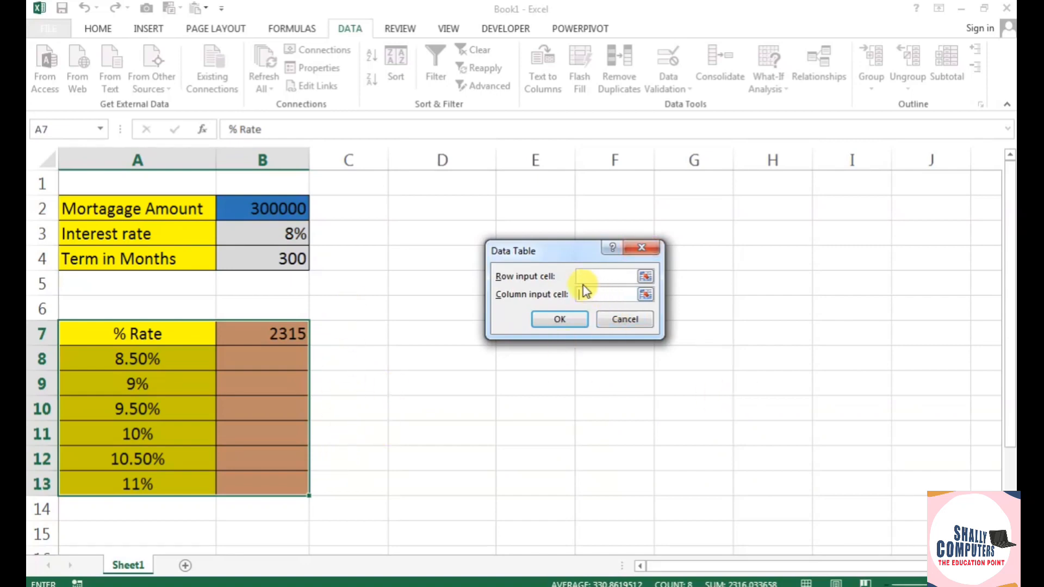
key("Tab")
left_click(252, 232)
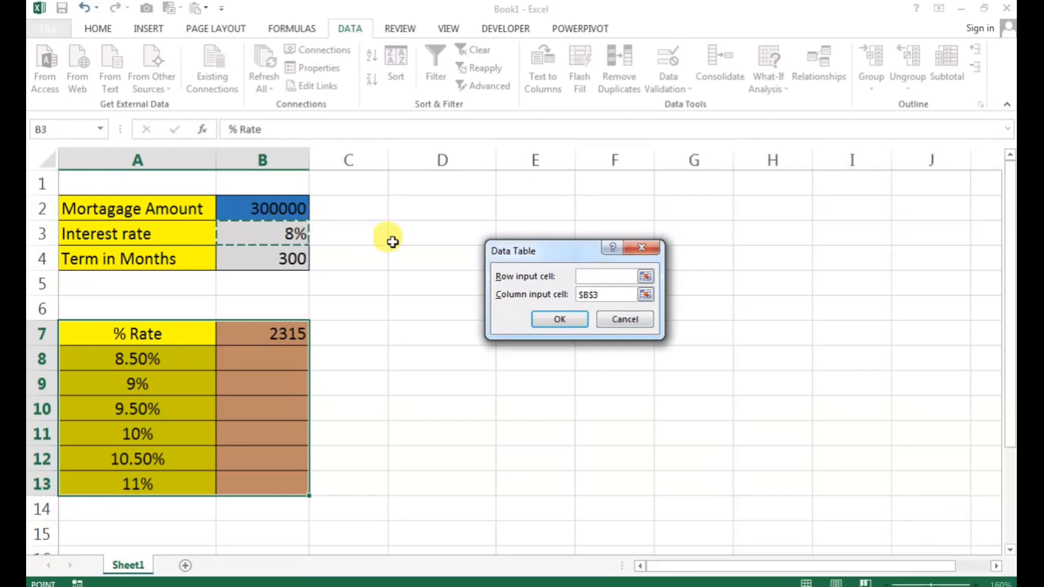
left_click(544, 320)
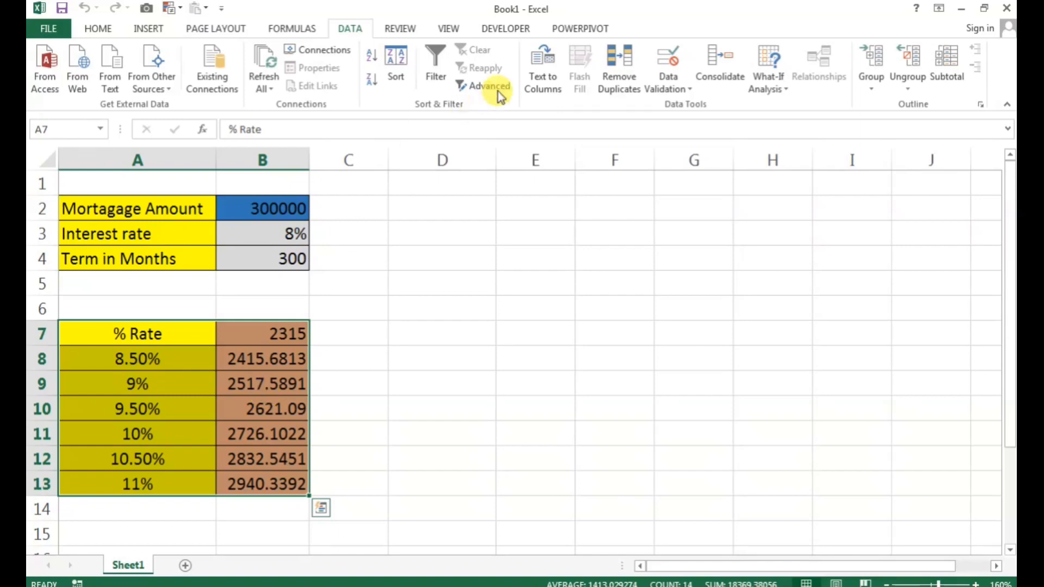
- Format the calculated payments in B8:B13 to show no decimal places
left_click(105, 29)
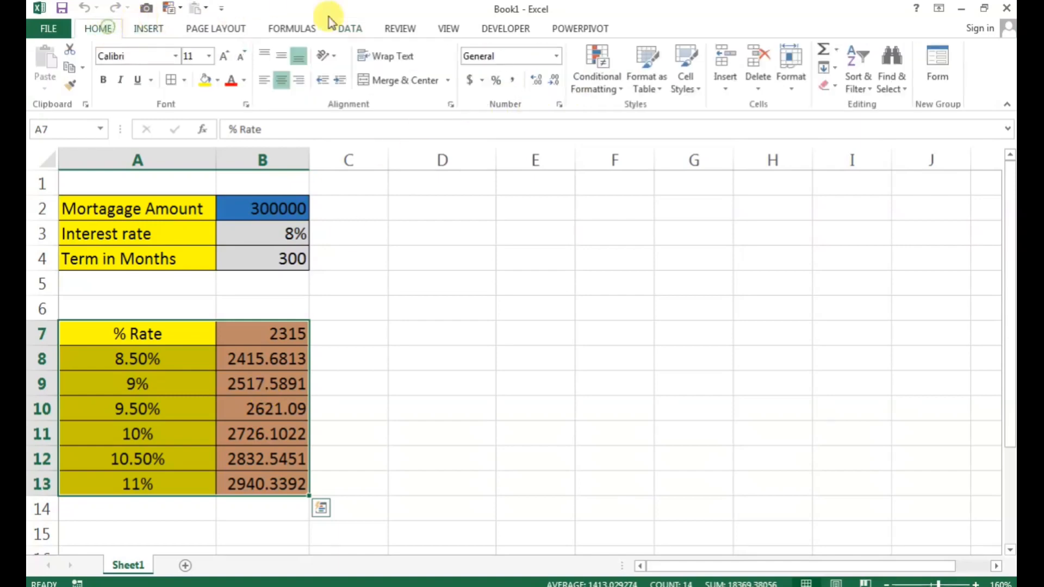
left_click(326, 402)
left_click_drag(286, 359, 257, 476)
left_click(554, 80)
left_click(554, 79)
left_click(554, 80)
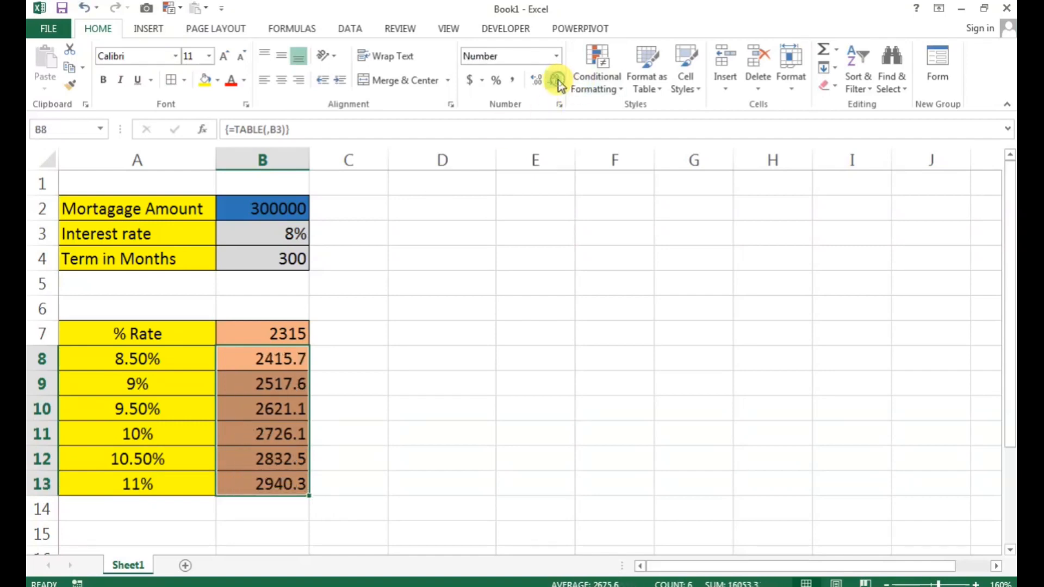
left_click(554, 80)
left_click(464, 388)
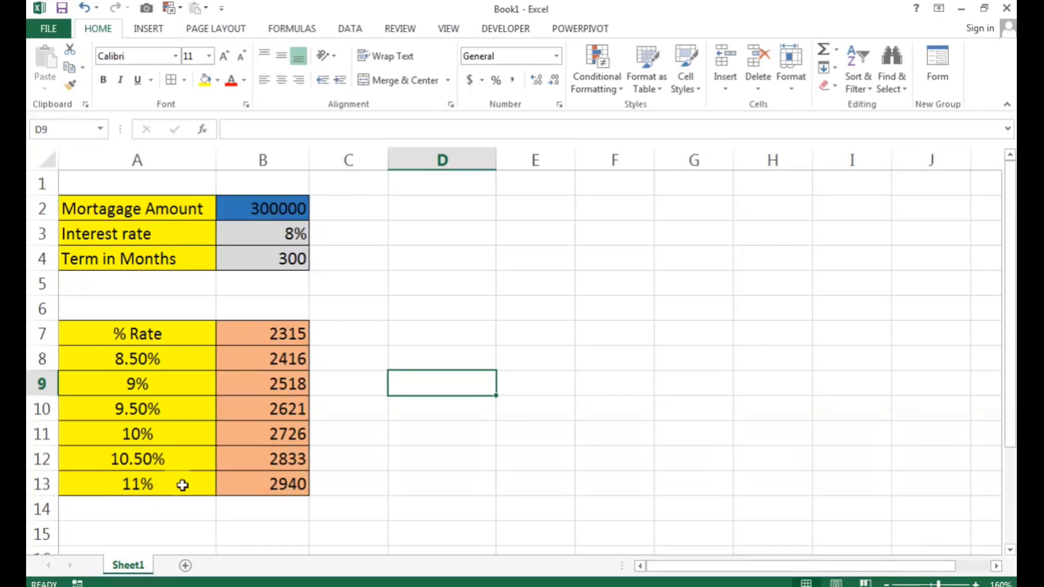
- Examine the payment in column B for each interest rate in A8:A13 and compare them with the base rate in B3
left_click_drag(167, 488, 247, 483)
left_click_drag(157, 409, 252, 402)
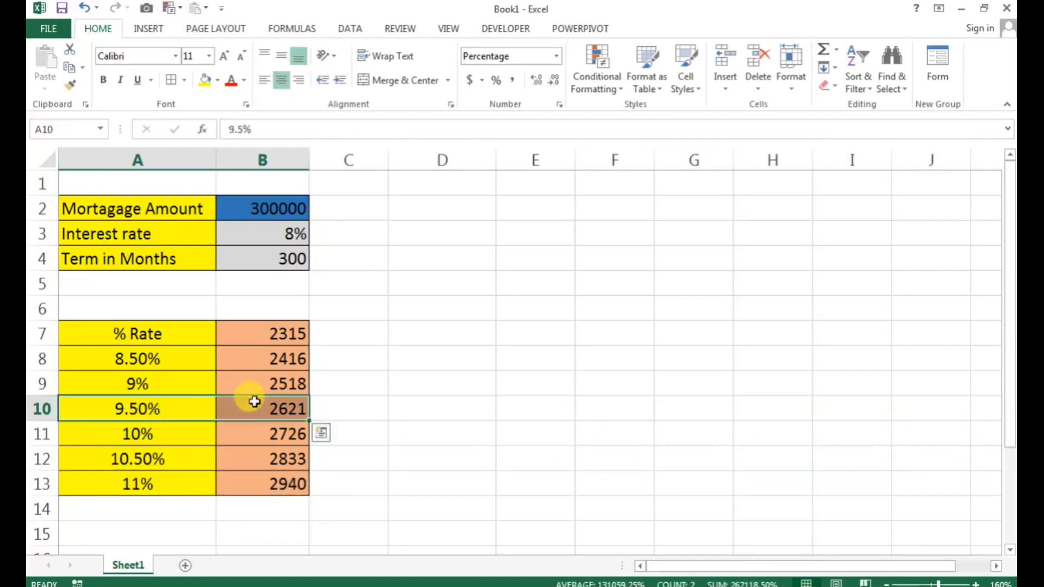
left_click_drag(171, 360, 232, 360)
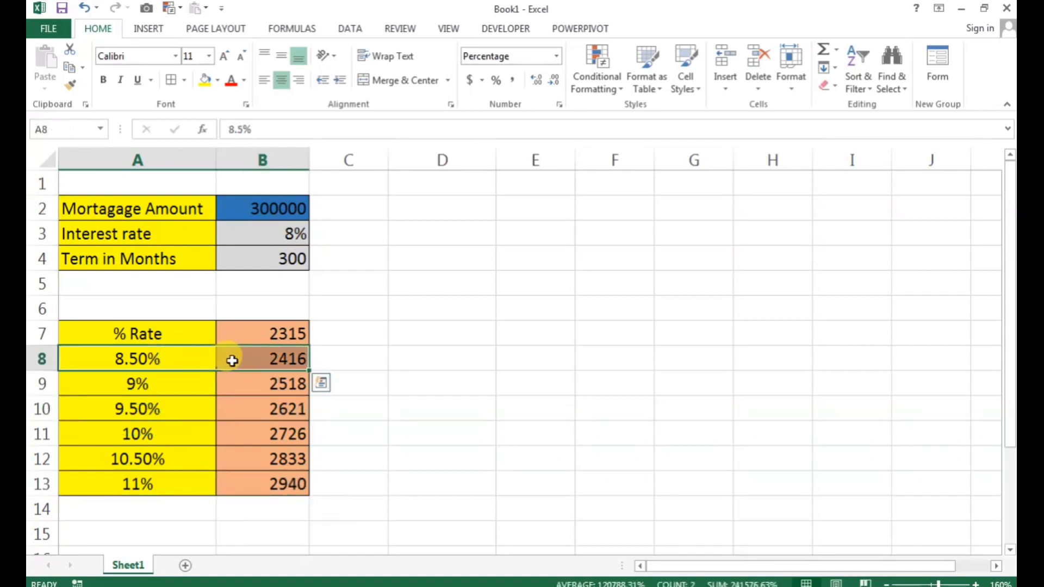
left_click_drag(142, 429, 233, 429)
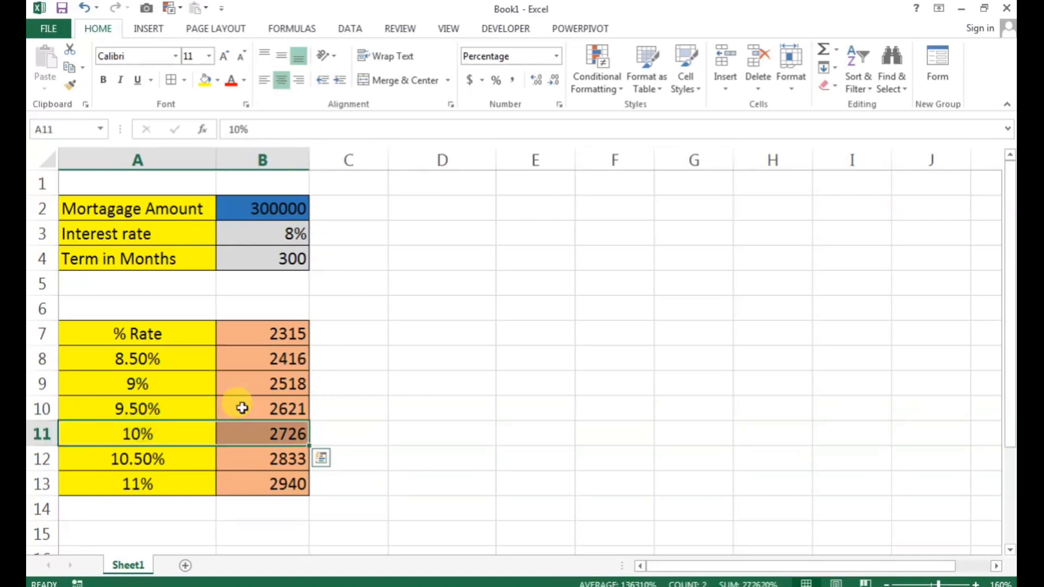
left_click(168, 336)
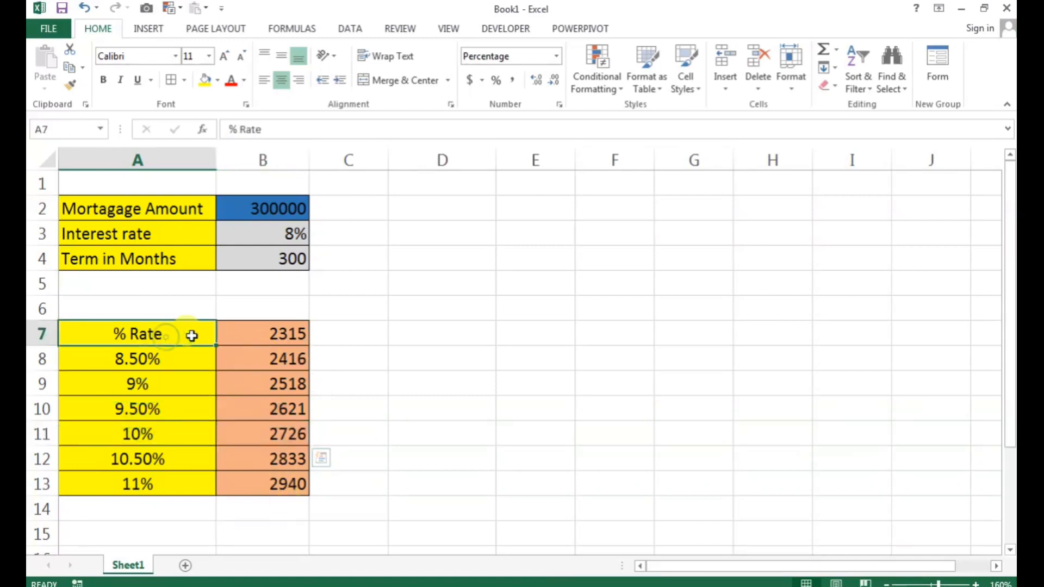
left_click_drag(192, 335, 229, 334)
left_click(136, 334)
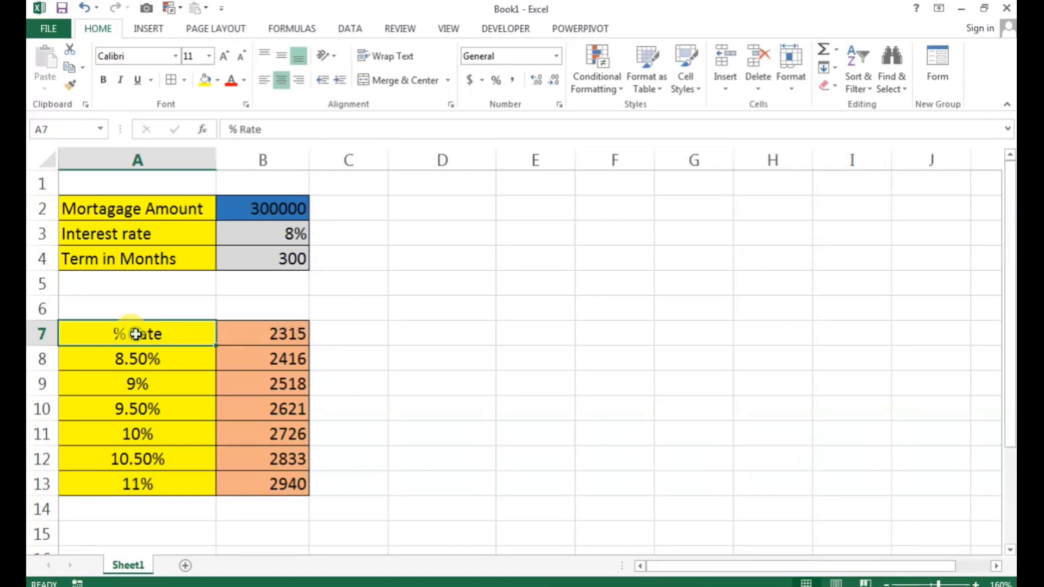
left_click(292, 227)
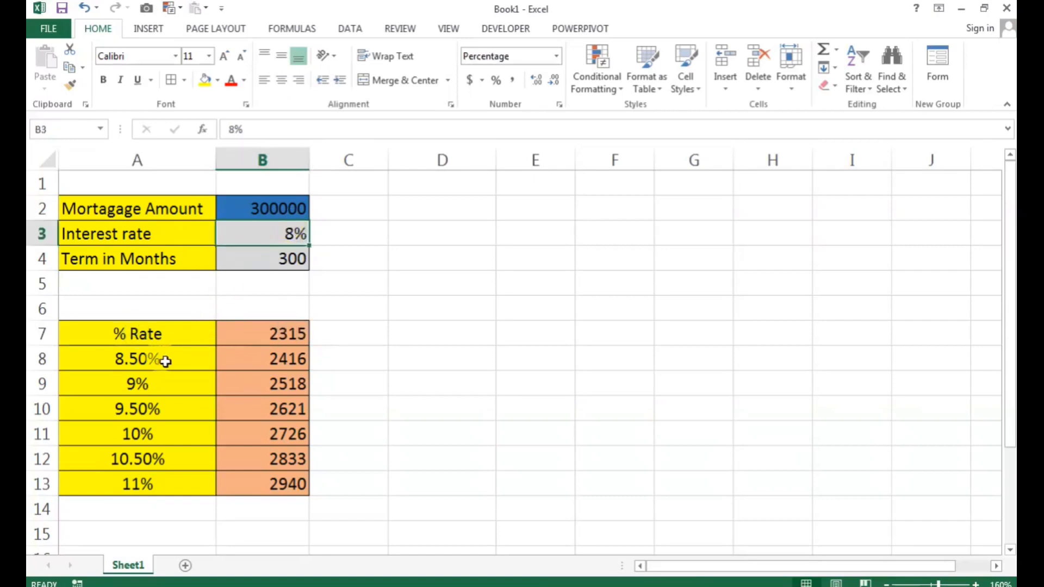
left_click_drag(165, 361, 245, 377)
left_click(177, 384)
left_click_drag(182, 405, 226, 412)
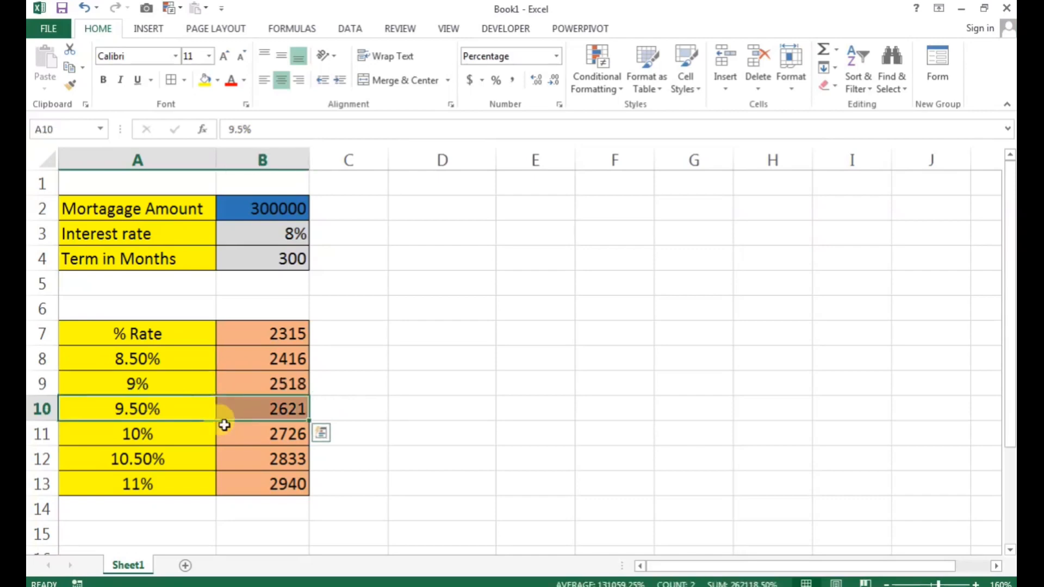
scroll(224, 425, "up", 1)
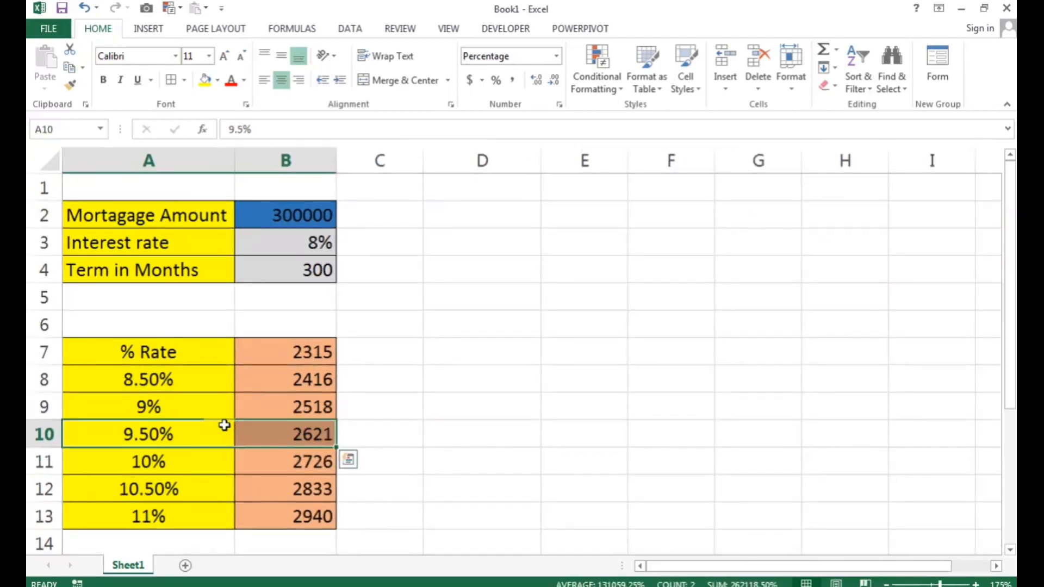
- Start saving the workbook
key("ctrl+s")
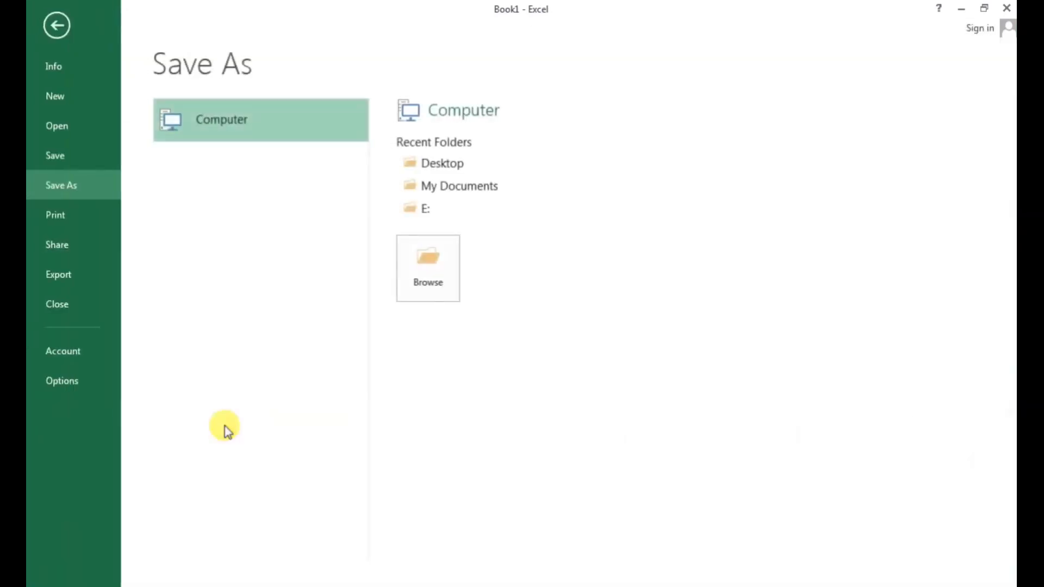